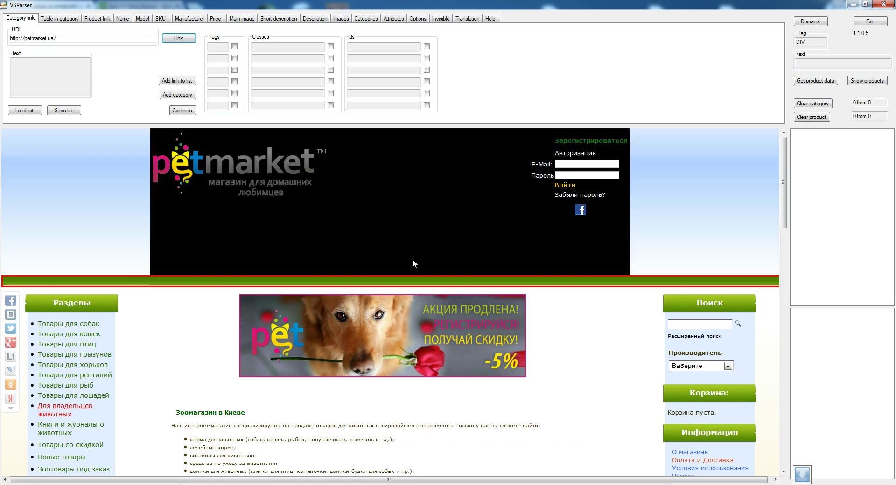
Step: Collect the top-level category links using the Товары для собак menu link as the sample, matched by class CatLevel0 and id CatNavi
scroll(480, 284, down, 3)
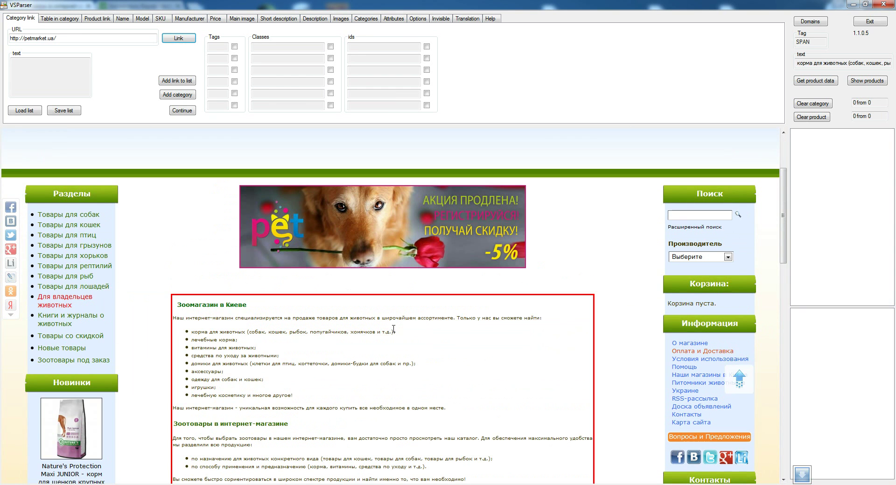
scroll(311, 321, down, 1)
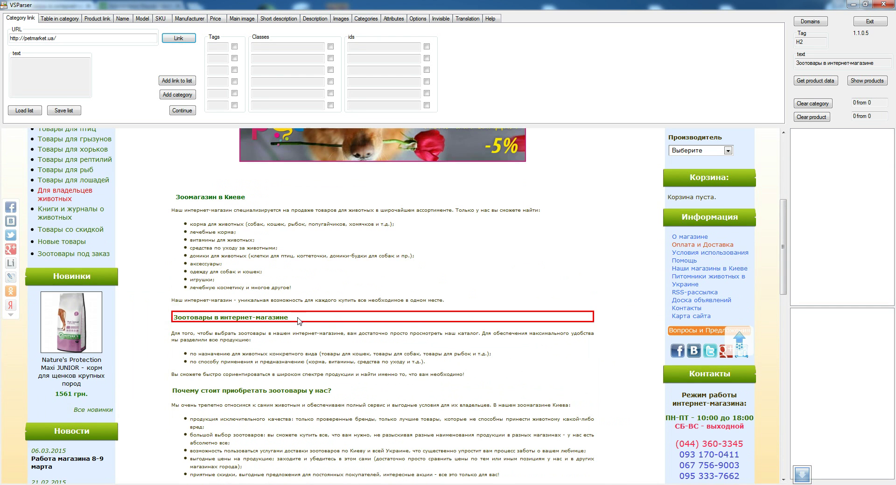
scroll(310, 321, up, 2)
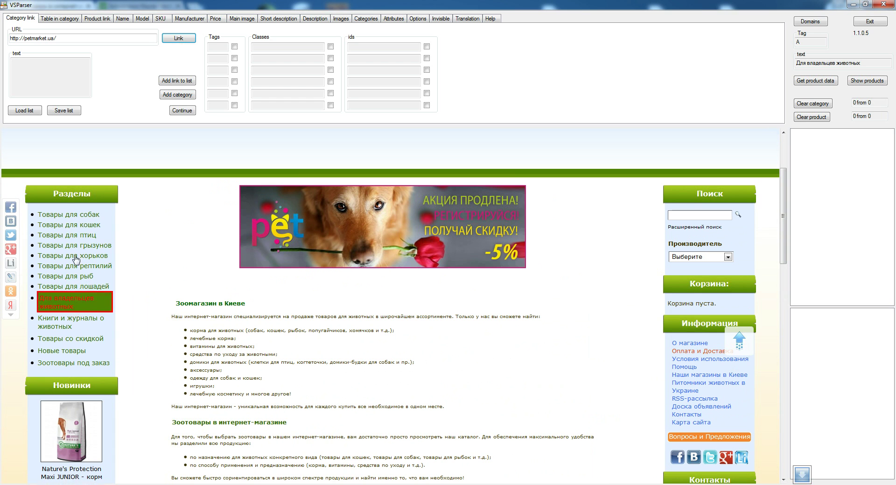
click(75, 218)
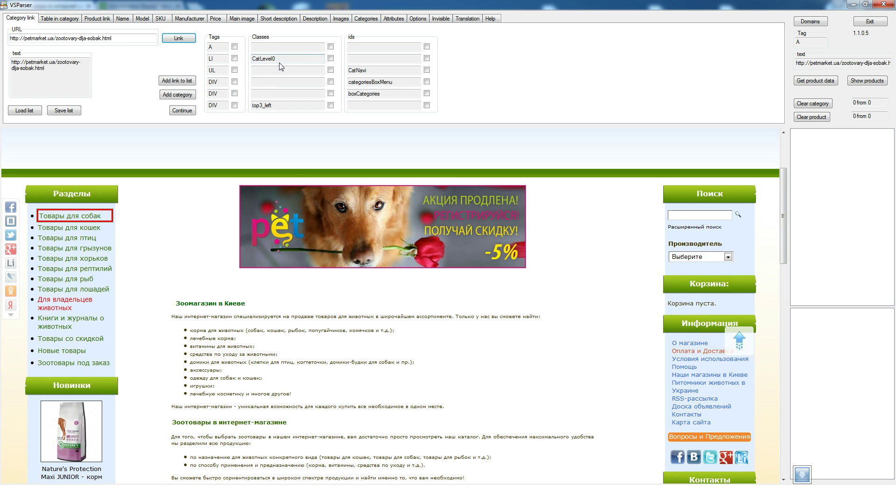
click(331, 59)
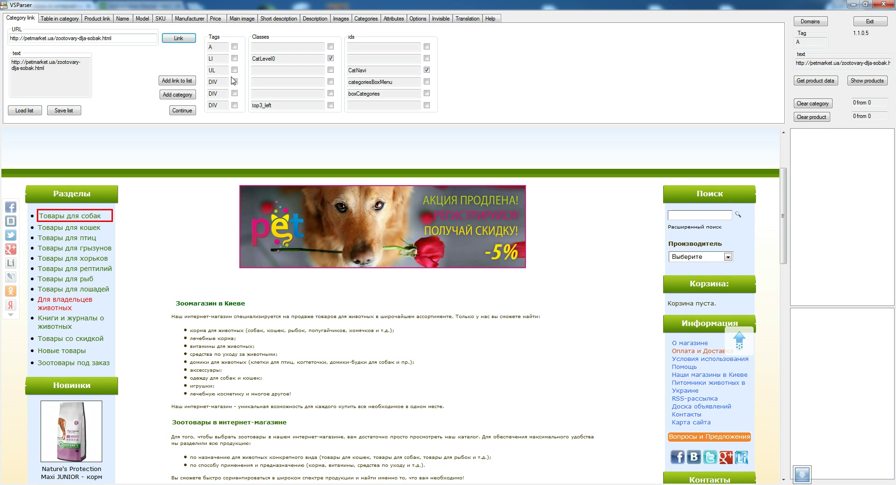
click(181, 95)
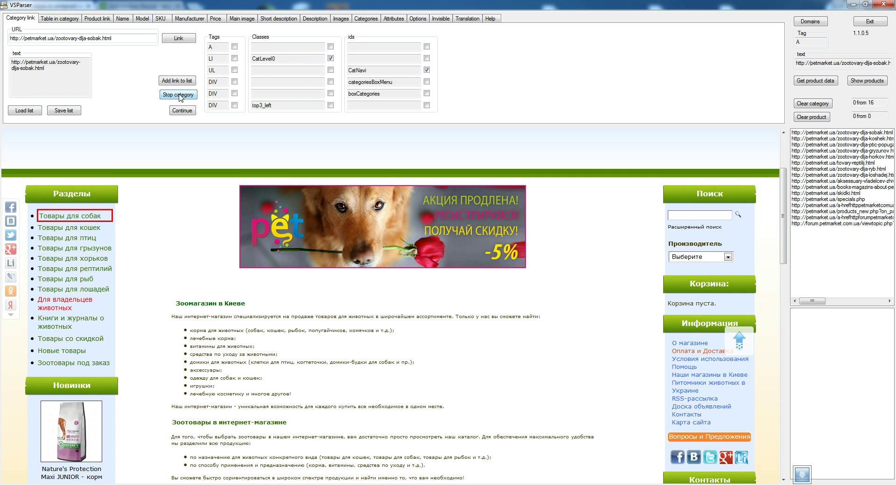
click(180, 95)
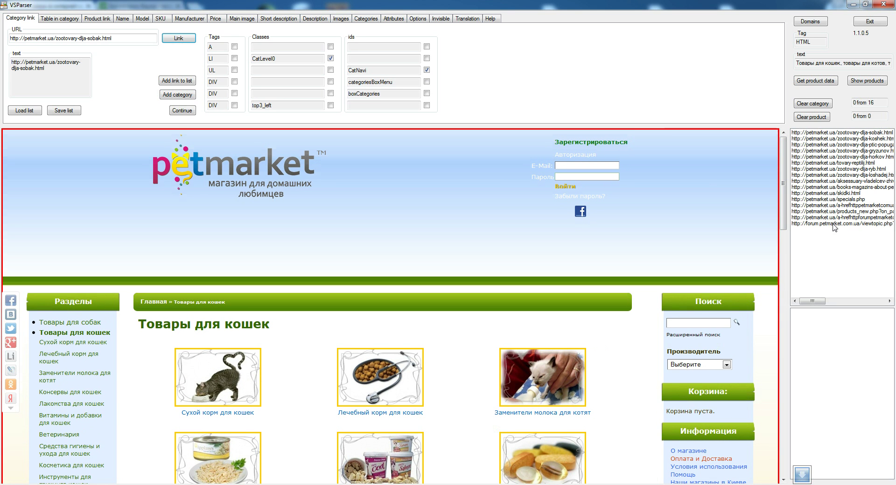
Step: Open the collected zootovary-dlja-sobak.html category and examine whether its page lists products or only subcategories
click(824, 133)
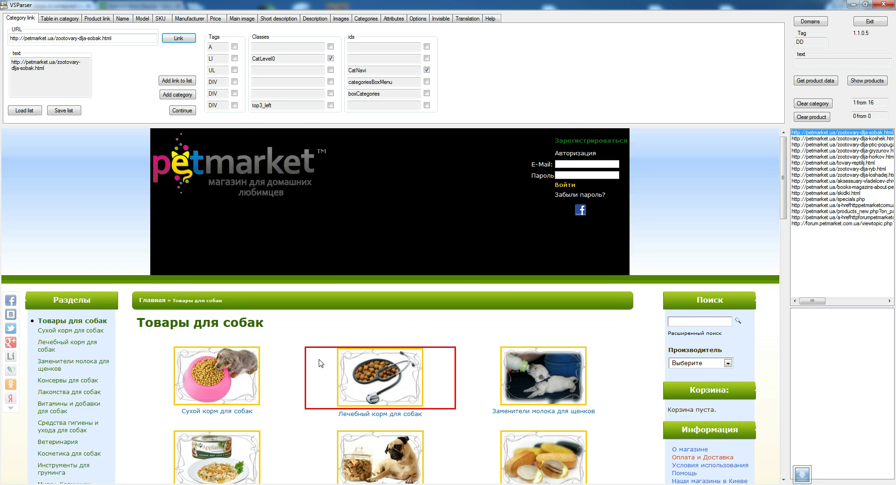
scroll(315, 364, down, 5)
scroll(304, 350, up, 4)
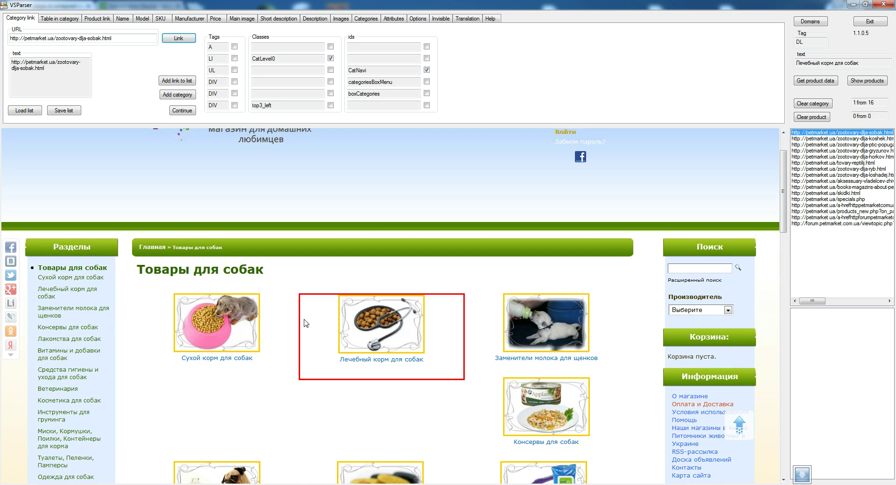
click(98, 19)
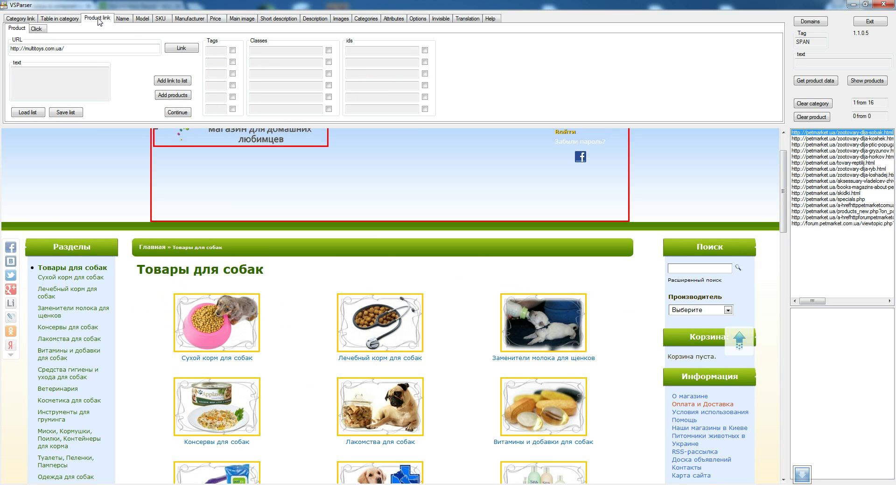
scroll(294, 340, down, 2)
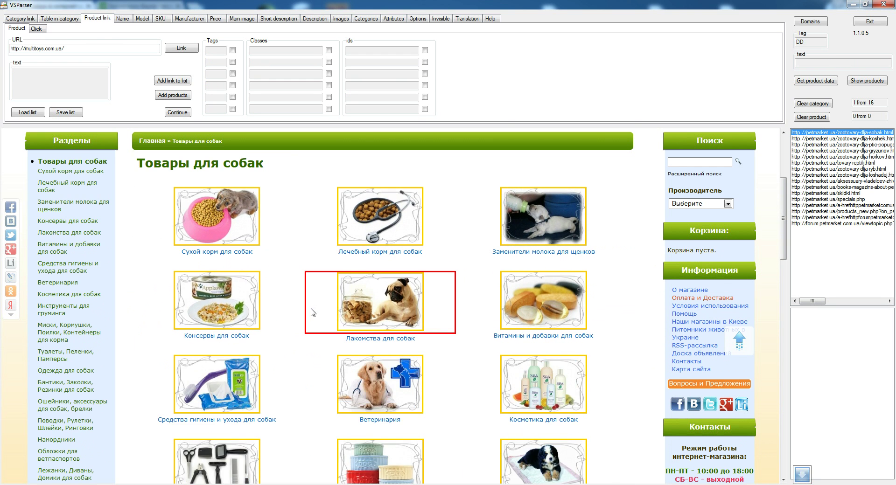
scroll(313, 312, down, 3)
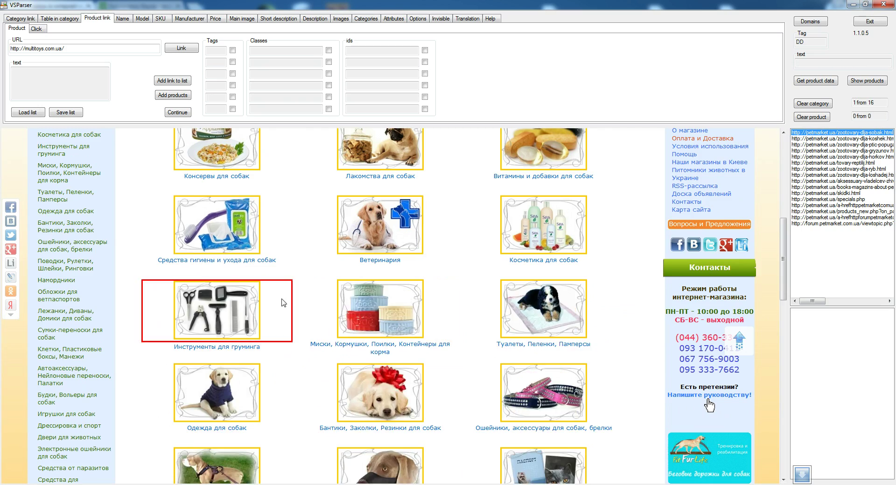
scroll(277, 318, down, 12)
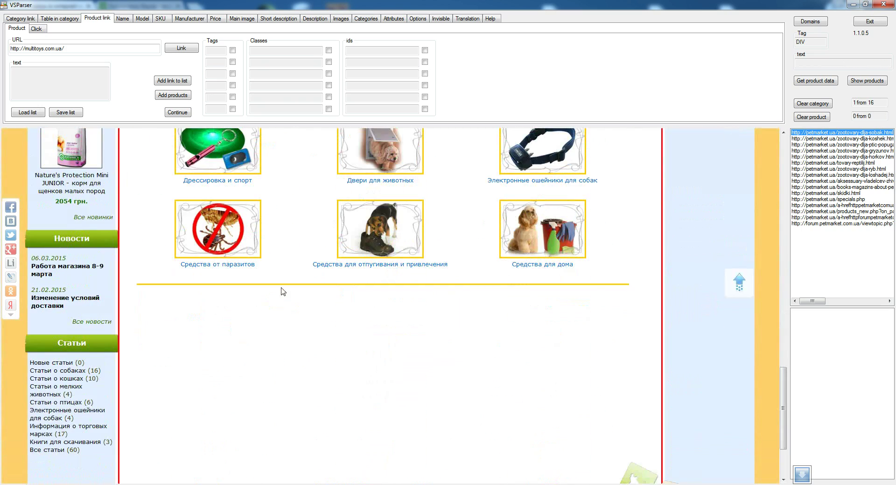
scroll(284, 299, up, 12)
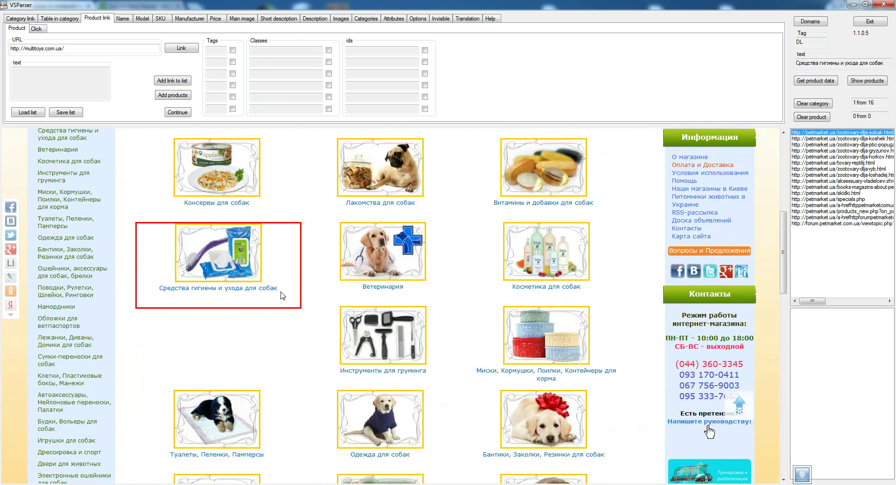
scroll(283, 295, up, 3)
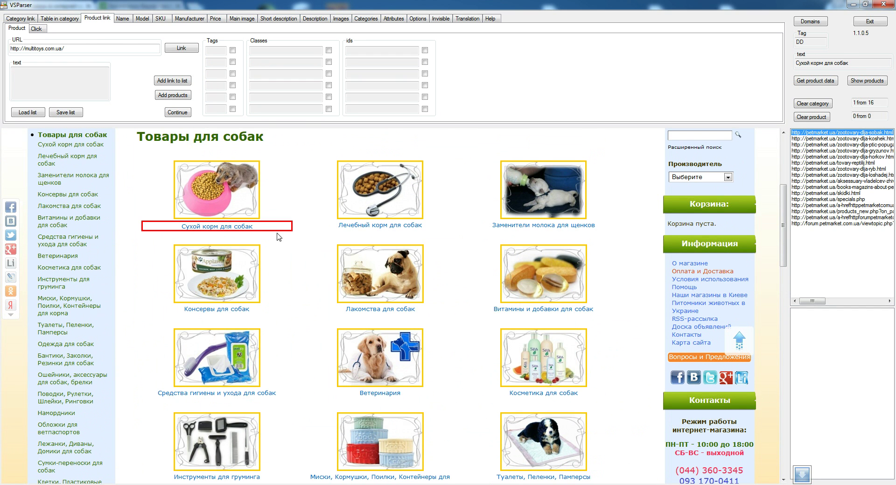
scroll(278, 232, down, 15)
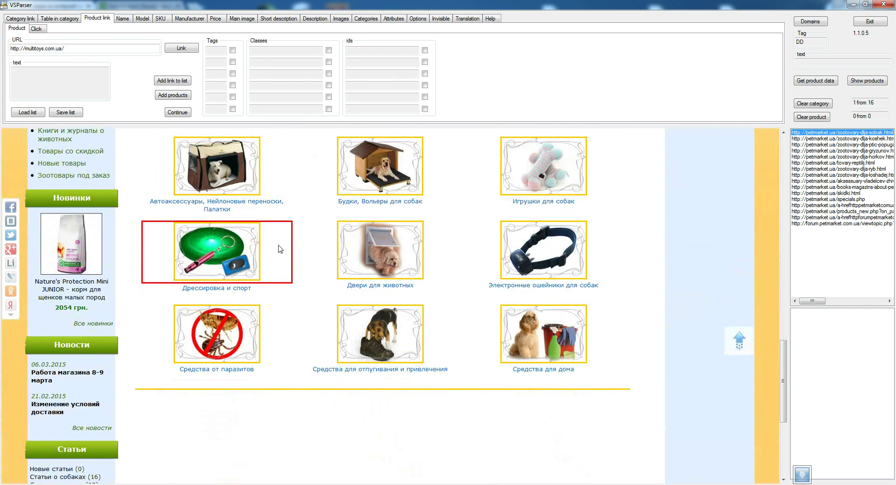
scroll(281, 251, up, 15)
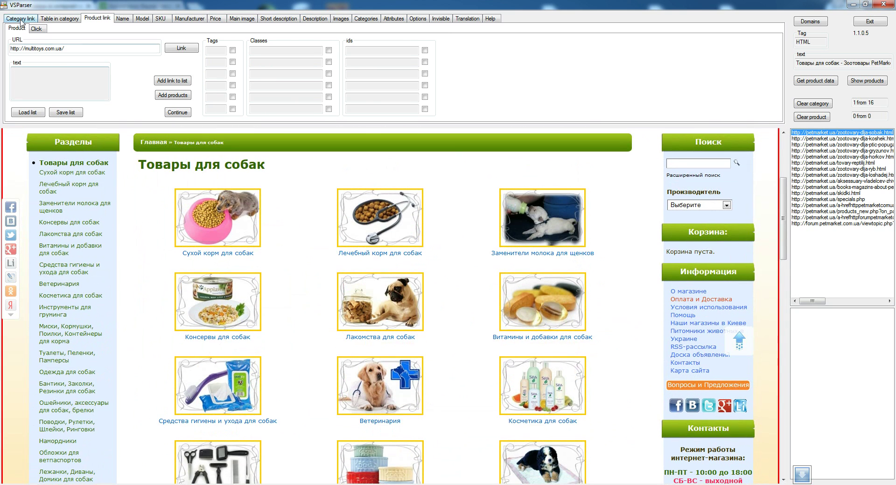
Step: Take the Сухой корм для собак menu link as the category sample and clear every collected category except zootovary-dlja-sobak.html
click(19, 18)
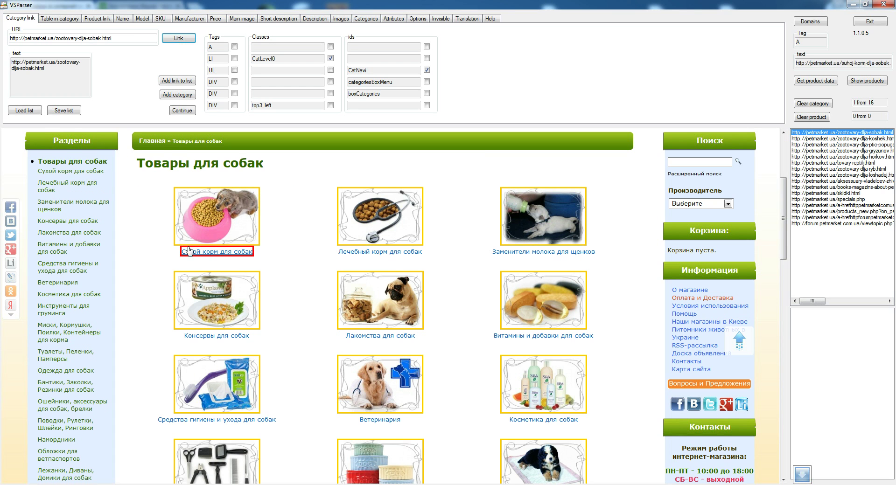
click(86, 175)
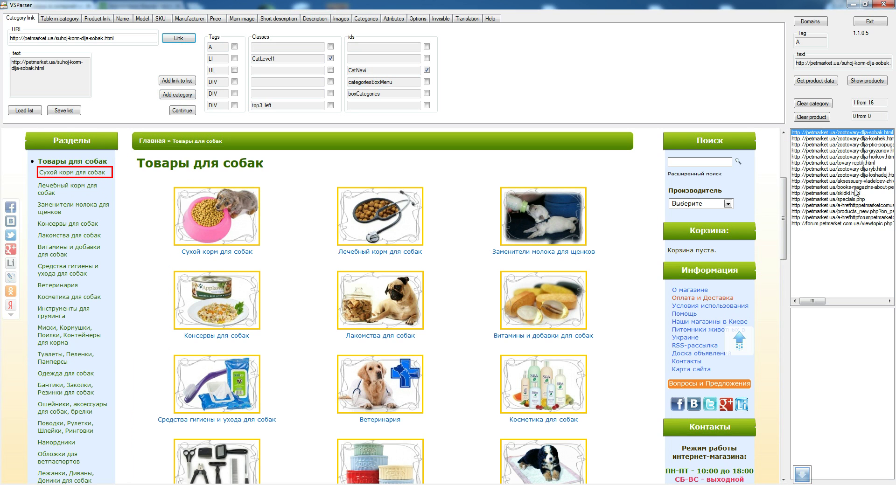
click(839, 138)
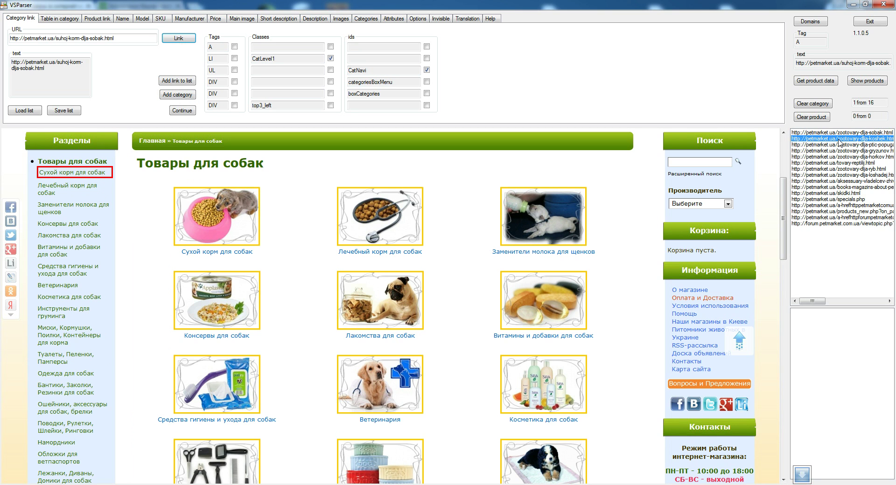
shift+click(849, 224)
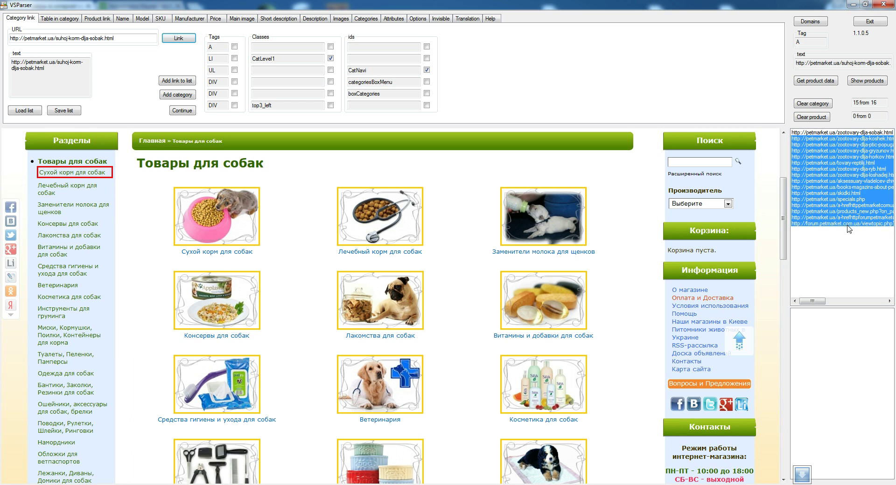
click(820, 105)
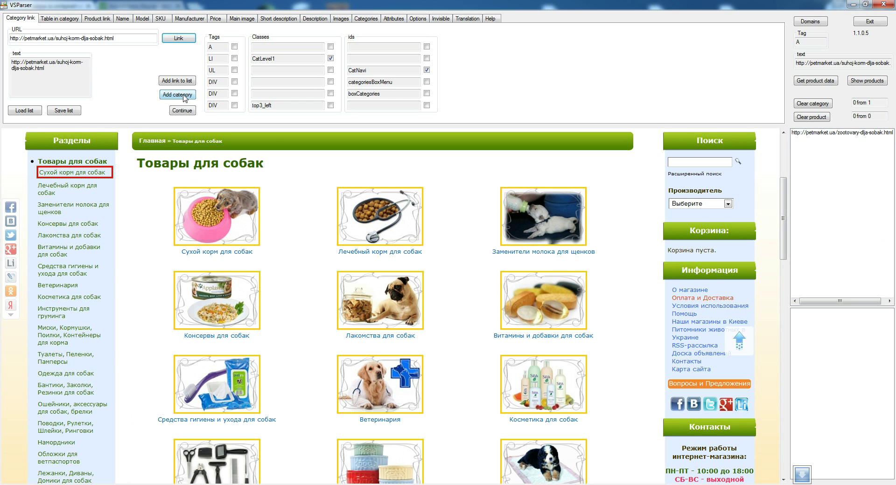
Step: Collect the dog subcategory links matching class CatLevel1 and id CatNavi, and stop the collection once they are listed
click(185, 97)
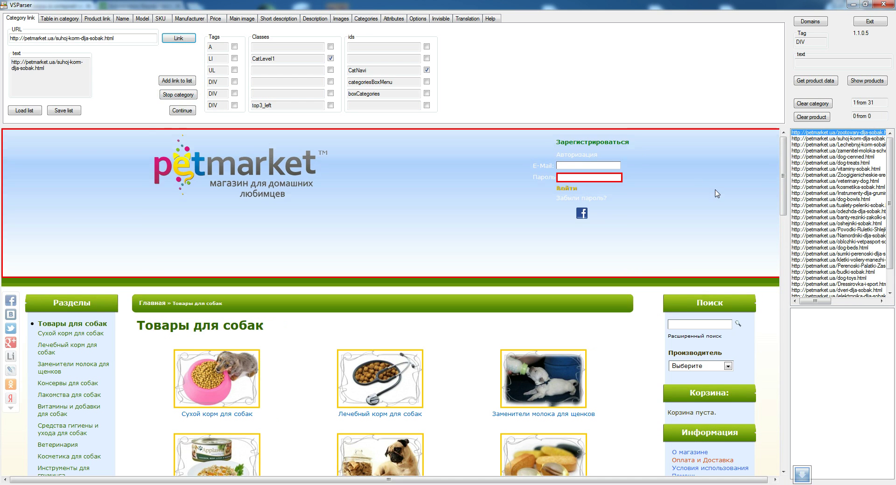
click(182, 95)
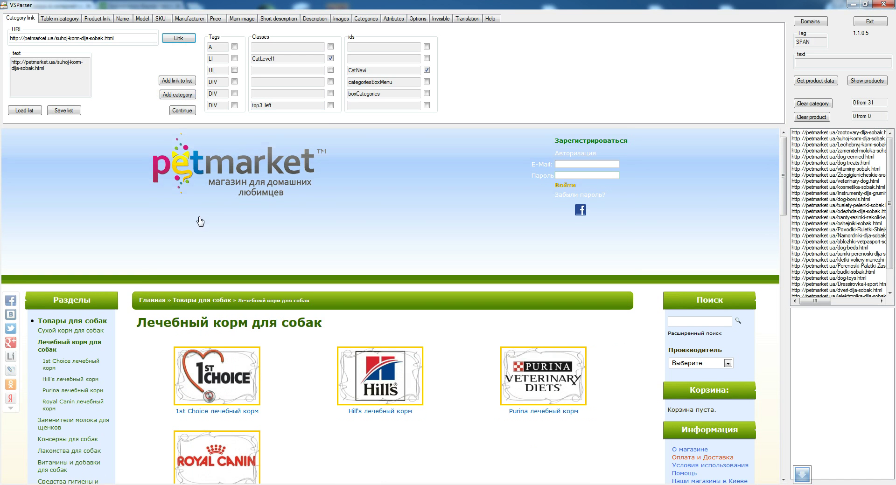
scroll(224, 261, down, 5)
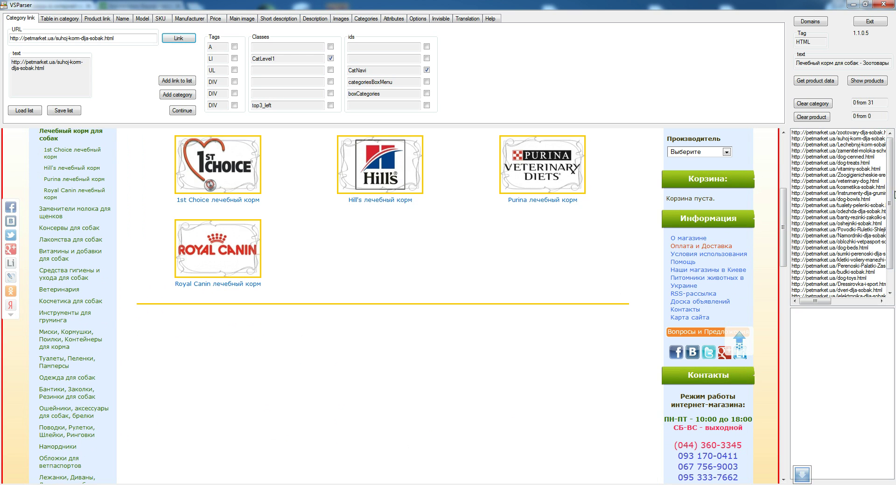
Step: Open the zootovary-dlja-sobak.html category from the list and examine its subcategories in the side menu and image grid
click(844, 134)
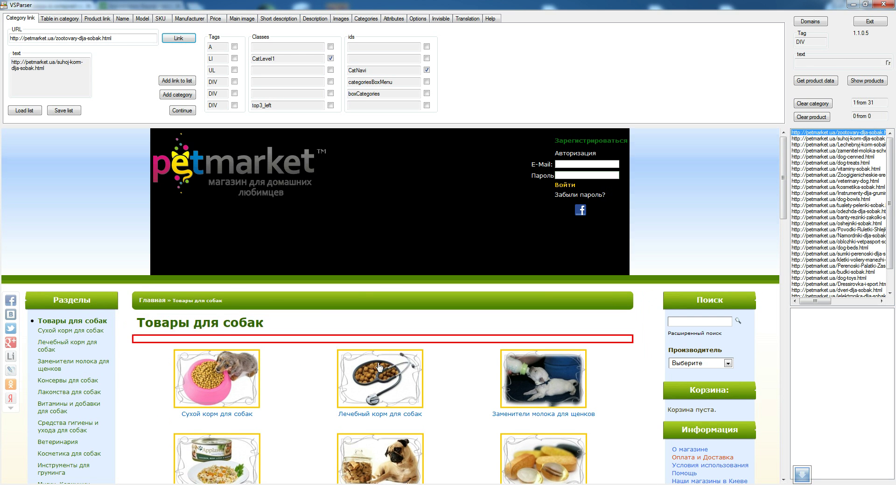
scroll(542, 378, down, 4)
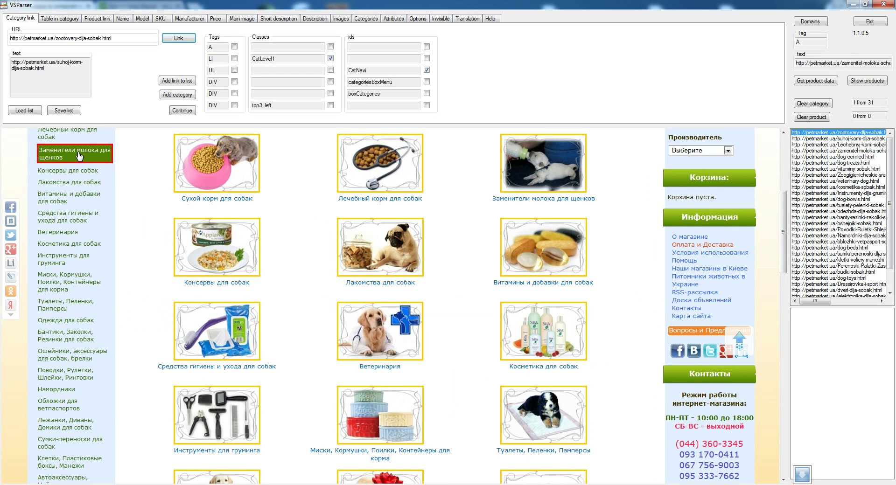
scroll(68, 236, up, 2)
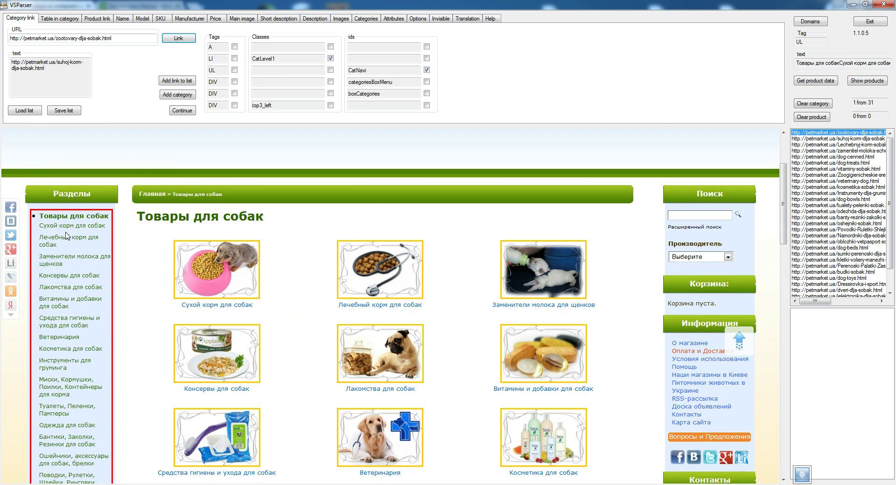
scroll(71, 249, down, 7)
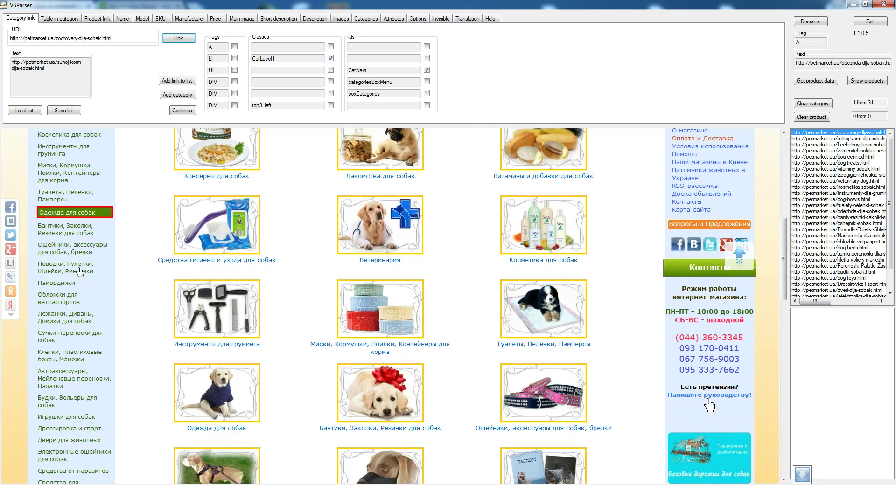
scroll(747, 187, down, 5)
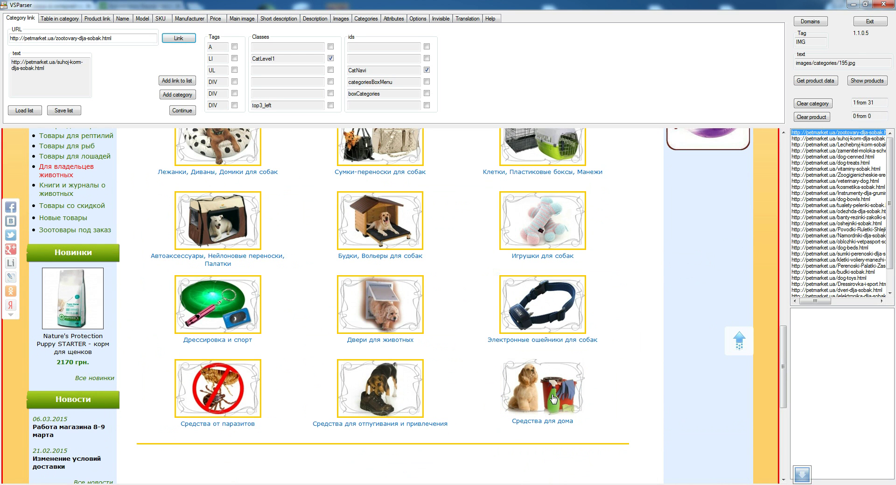
scroll(559, 199, up, 6)
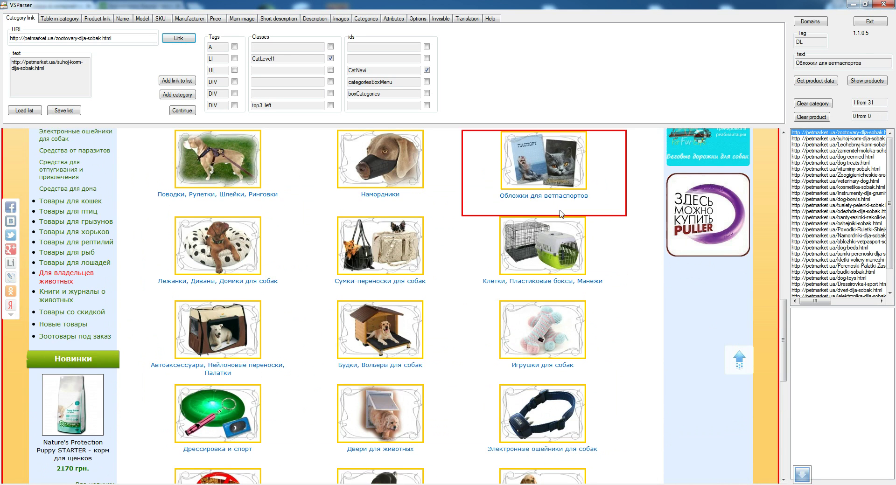
scroll(560, 205, up, 5)
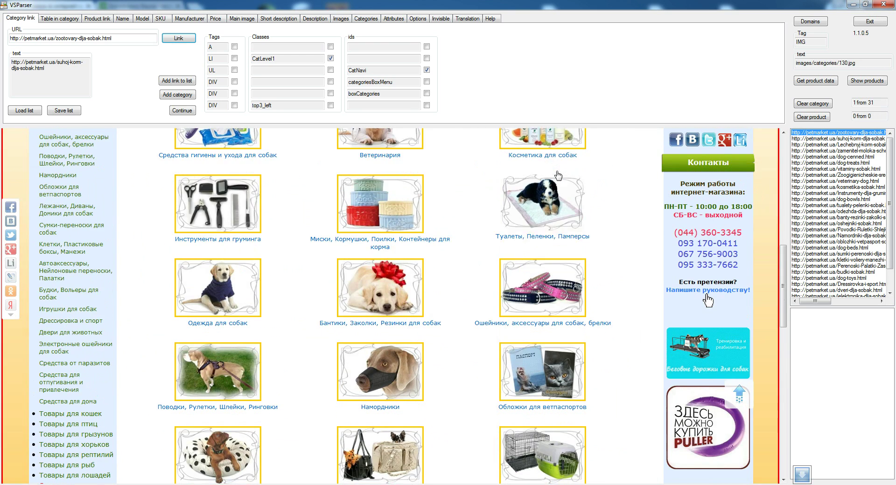
scroll(562, 209, up, 4)
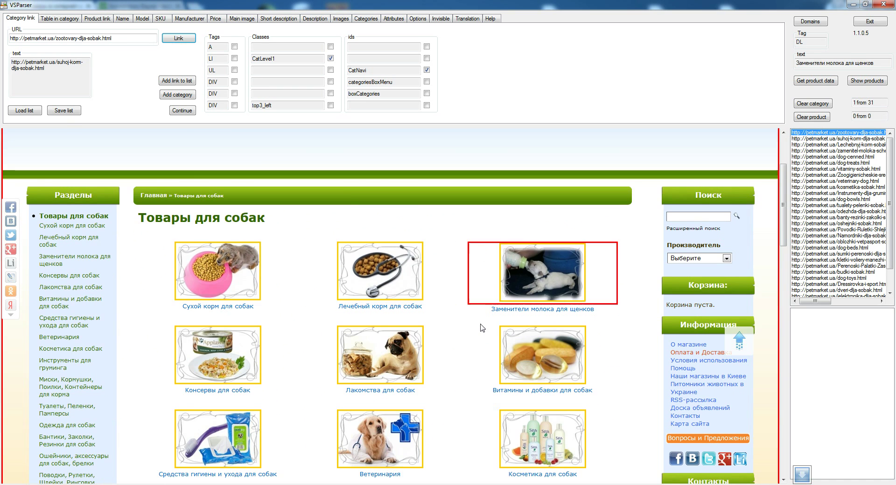
scroll(443, 336, down, 4)
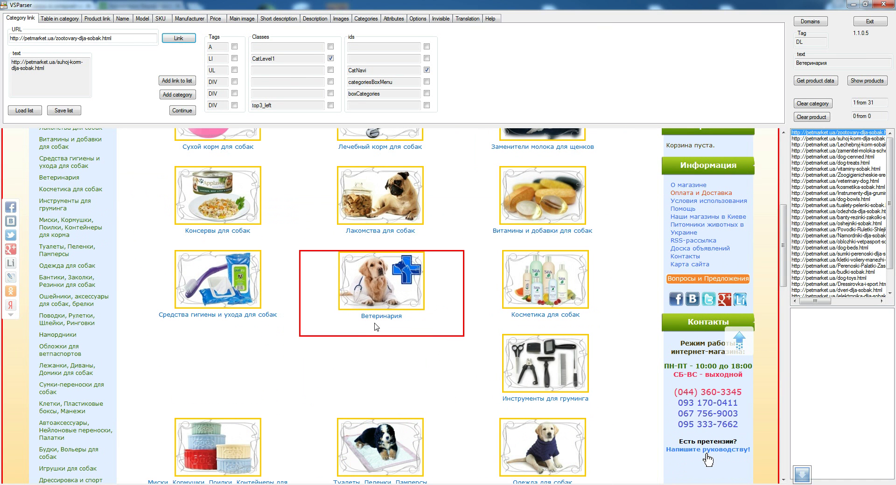
scroll(360, 333, up, 3)
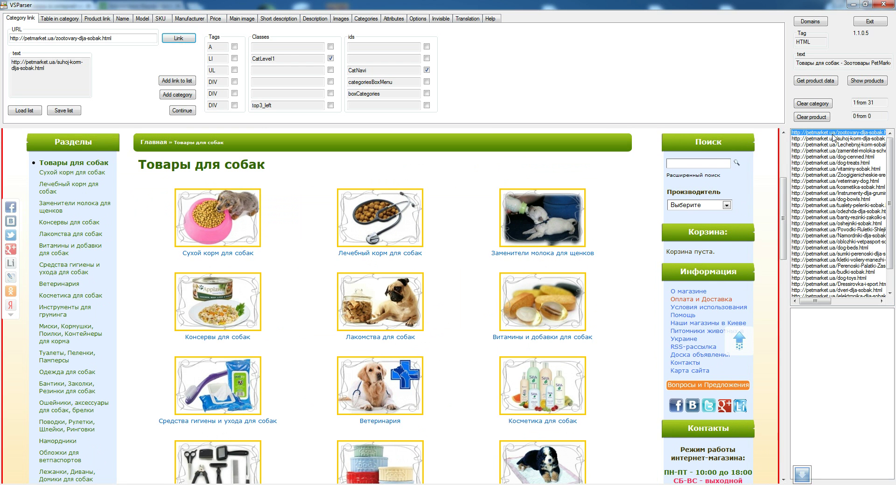
Step: Look through the remaining dog subcategories, and open the suhoj-korm-dlja-sobak.html category to examine its brand subcategories in the side menu and image grid
scroll(182, 276, down, 8)
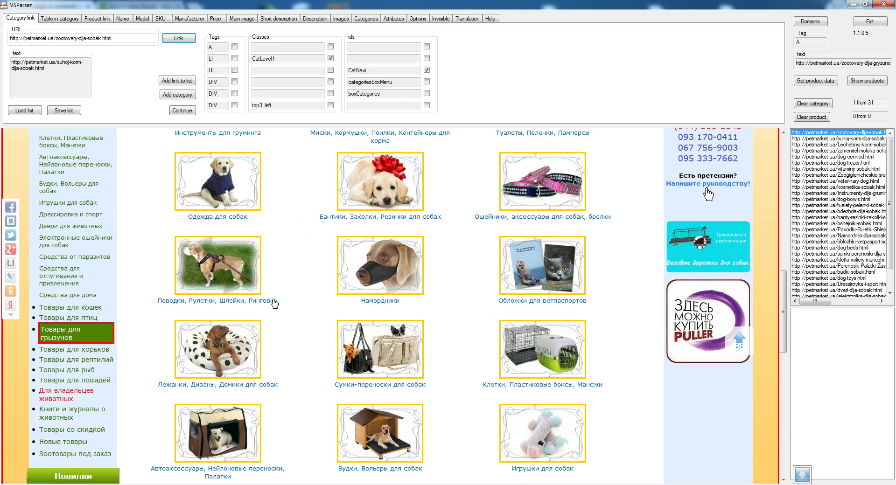
scroll(847, 224, up, 2)
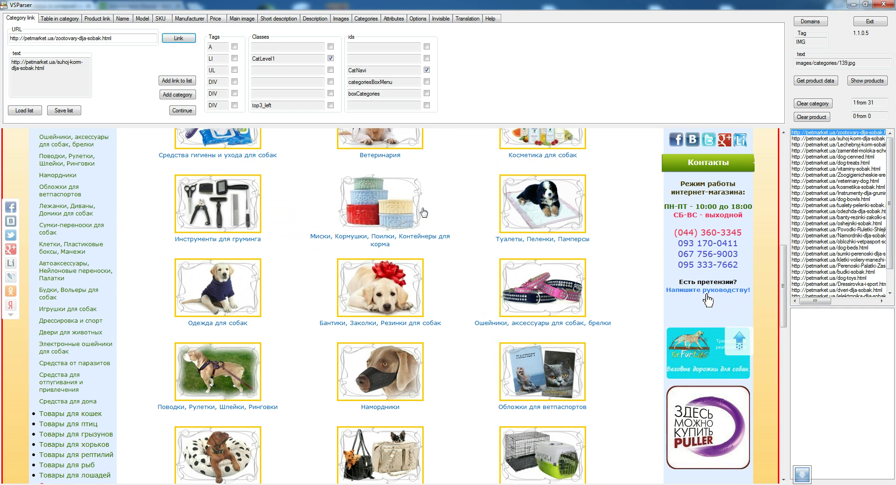
click(840, 139)
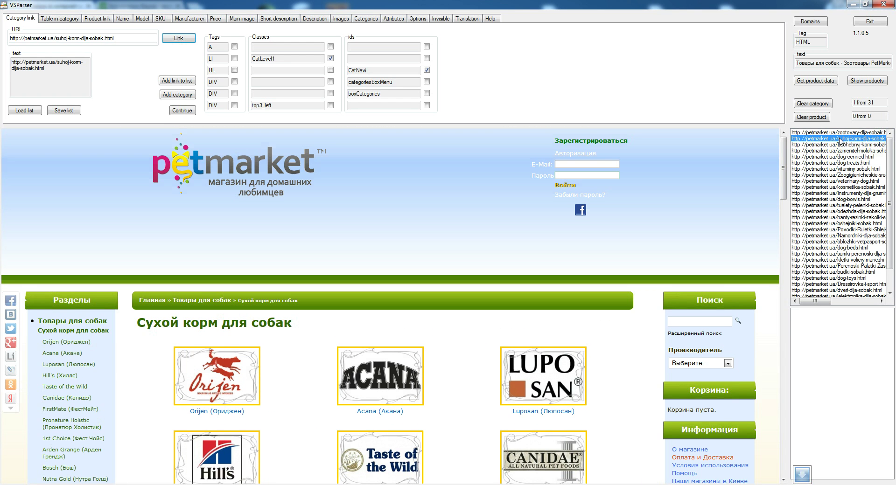
scroll(328, 366, down, 5)
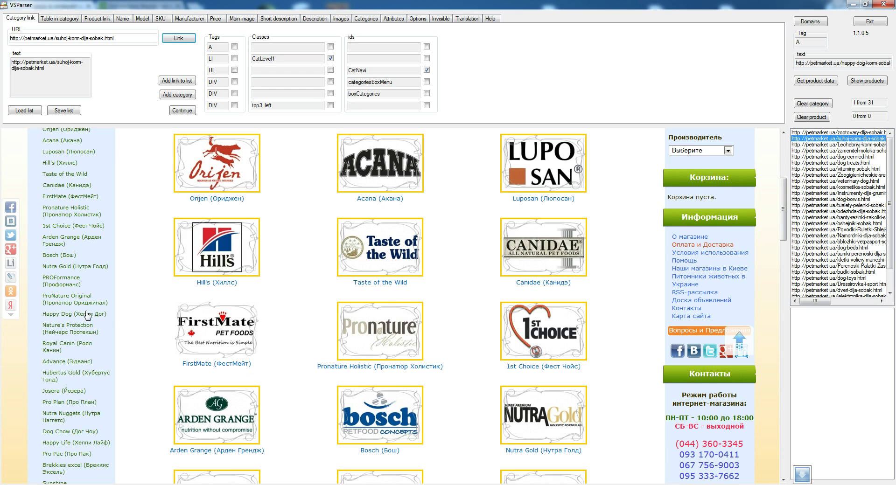
scroll(102, 319, up, 3)
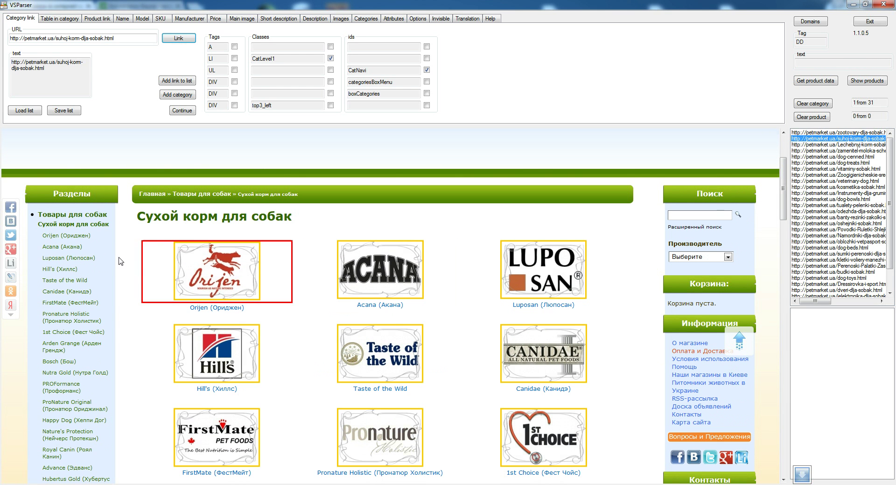
scroll(333, 282, down, 12)
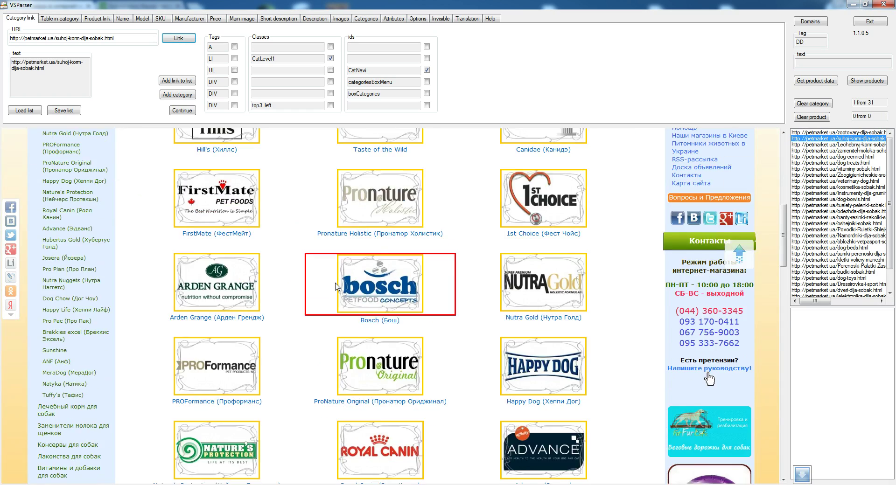
scroll(333, 283, up, 9)
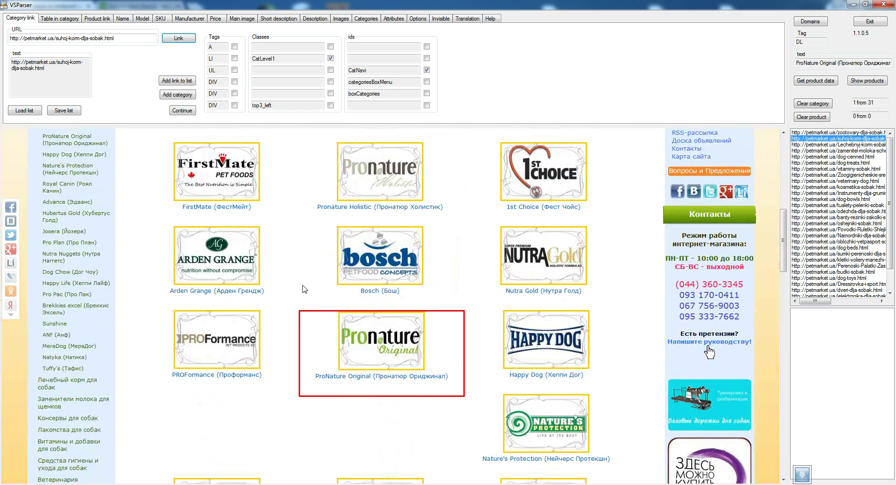
scroll(288, 295, up, 3)
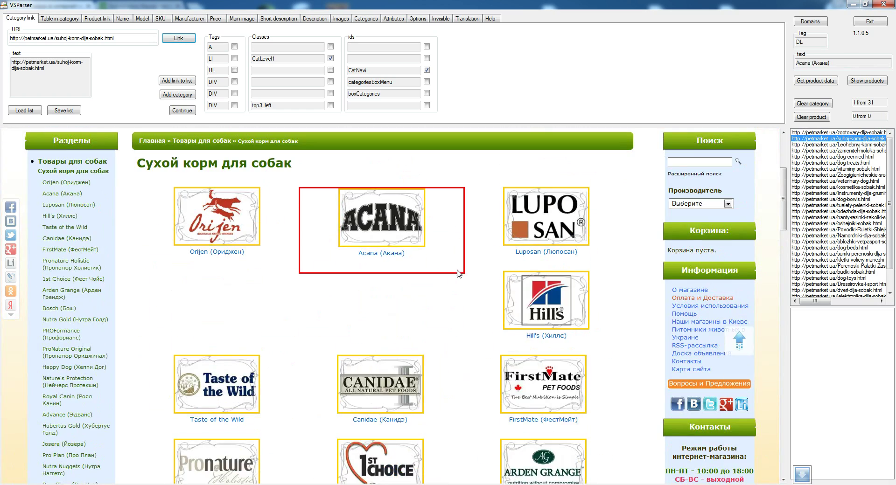
Step: Clear all collected categories listed below suhoj-korm-dlja-sobak.html, keeping only it and zootovary-dlja-sobak.html
click(832, 145)
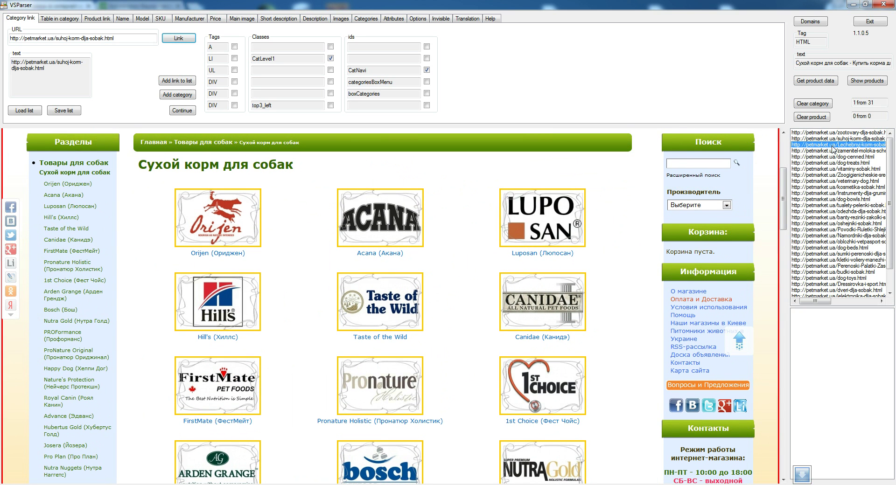
scroll(889, 210, down, 2)
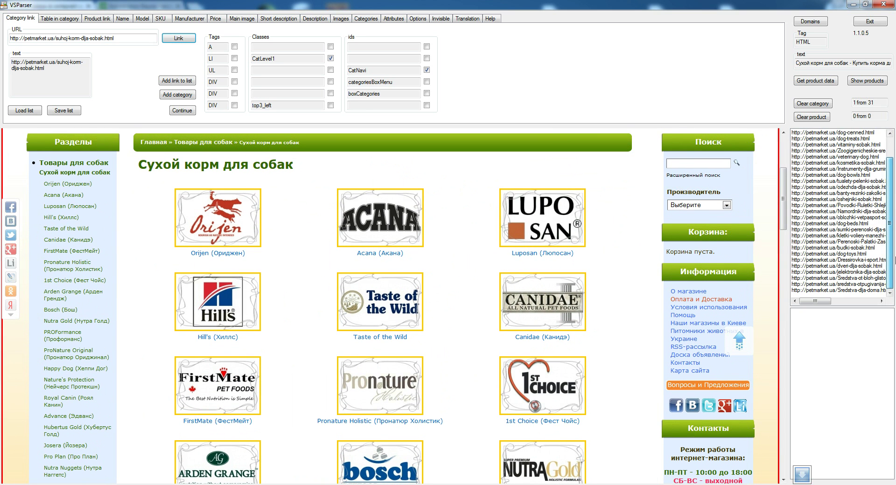
shift+click(858, 290)
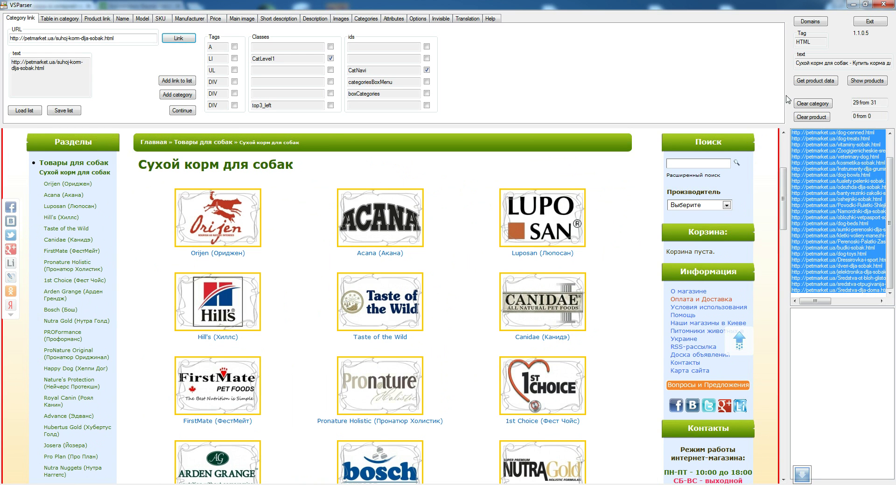
click(811, 104)
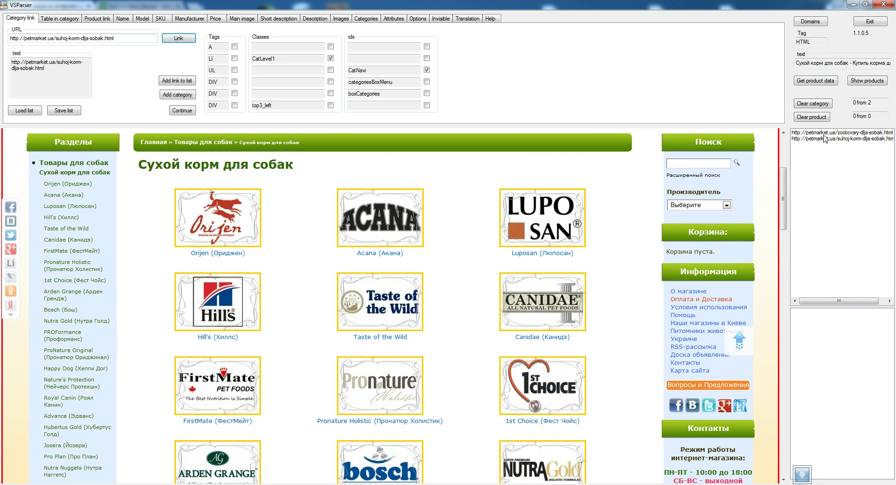
Step: Take the Orijen menu link of suhoj-korm-dlja-sobak.html as sample and collect the brand links matching class CatLevel2 and id CatNavi, stopping once they are listed
click(822, 139)
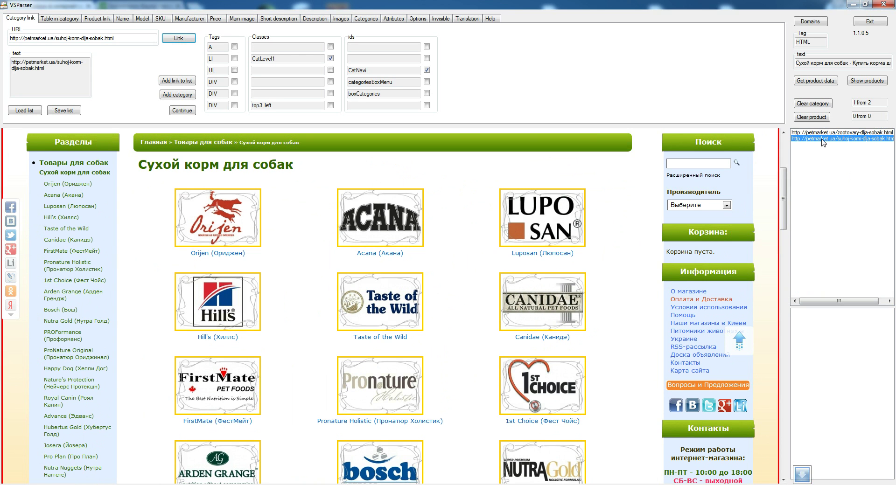
scroll(280, 357, down, 2)
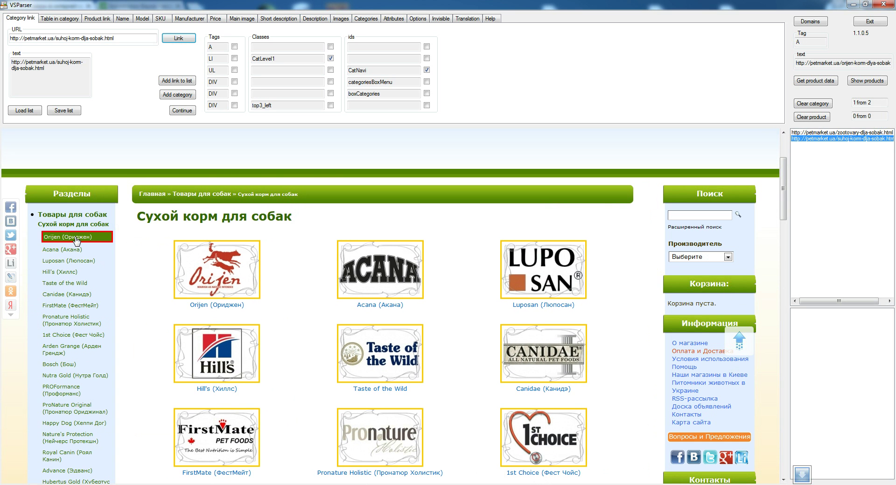
click(77, 239)
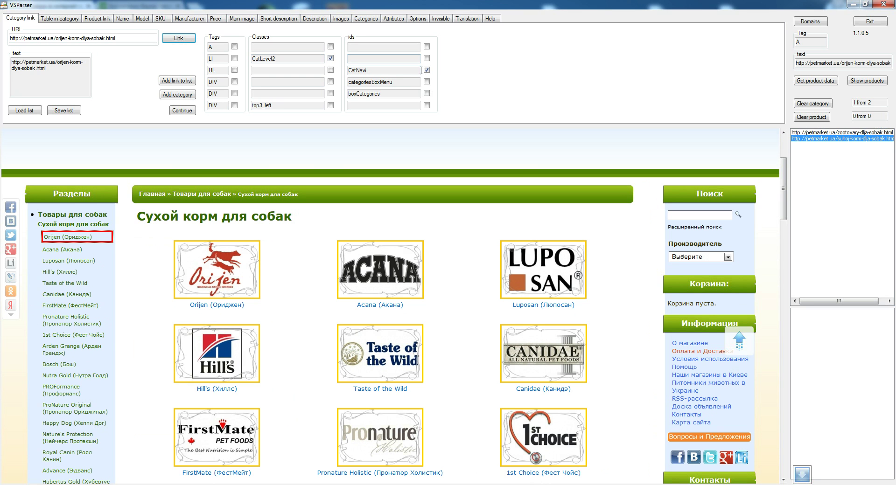
click(175, 95)
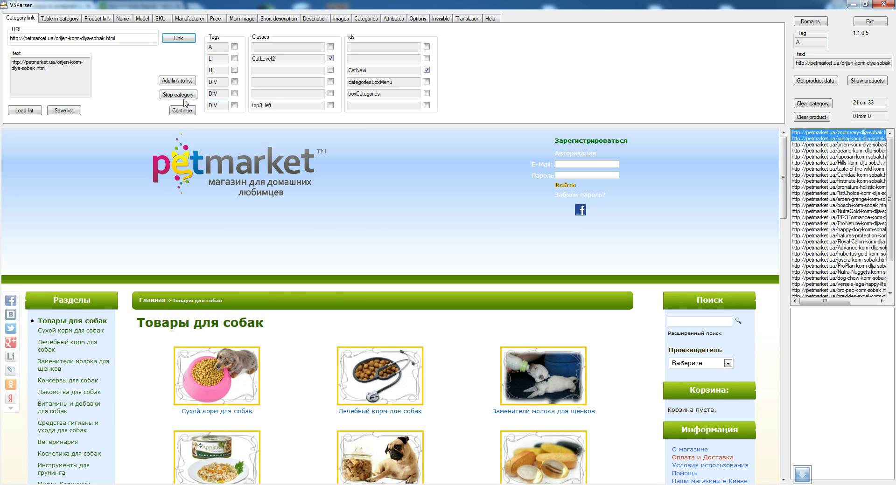
click(183, 96)
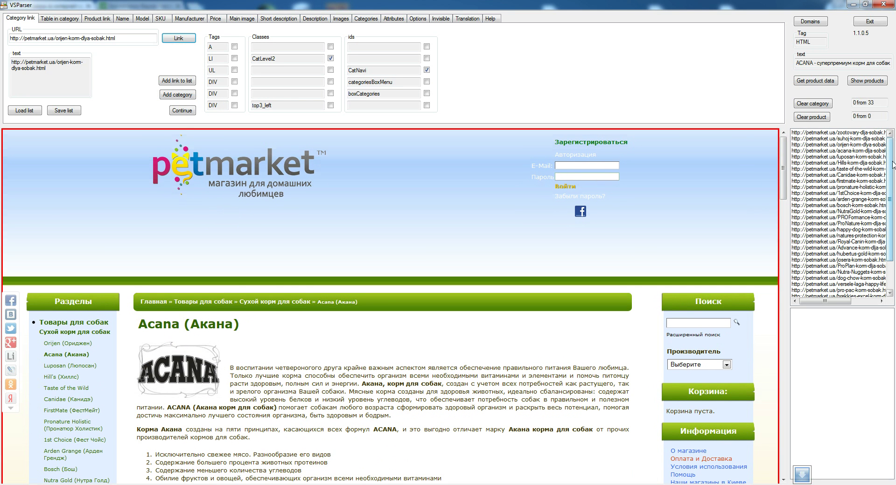
Step: Open the collected orijen-korm-dlya-sobak.html category and examine whether its page lists products
click(840, 146)
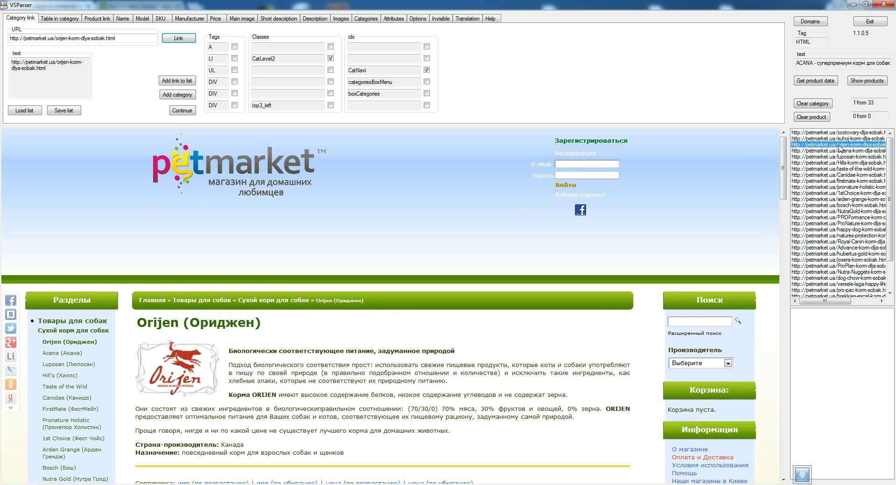
scroll(275, 351, down, 3)
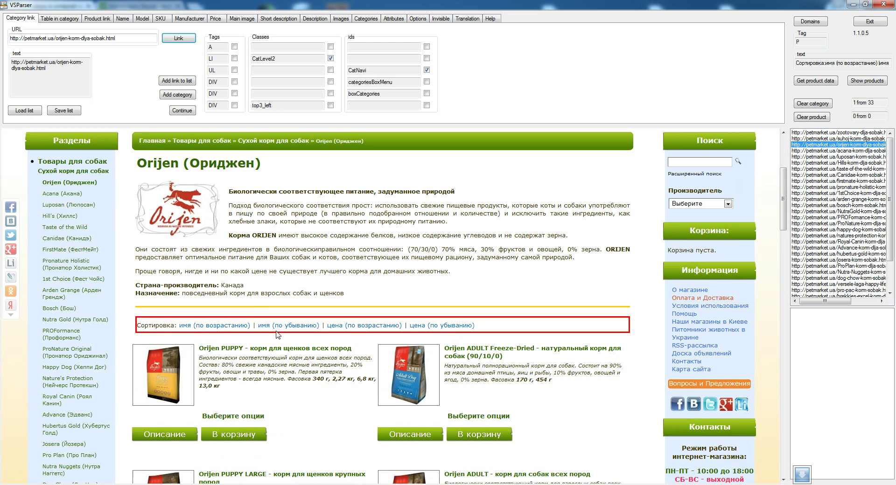
scroll(314, 220, down, 3)
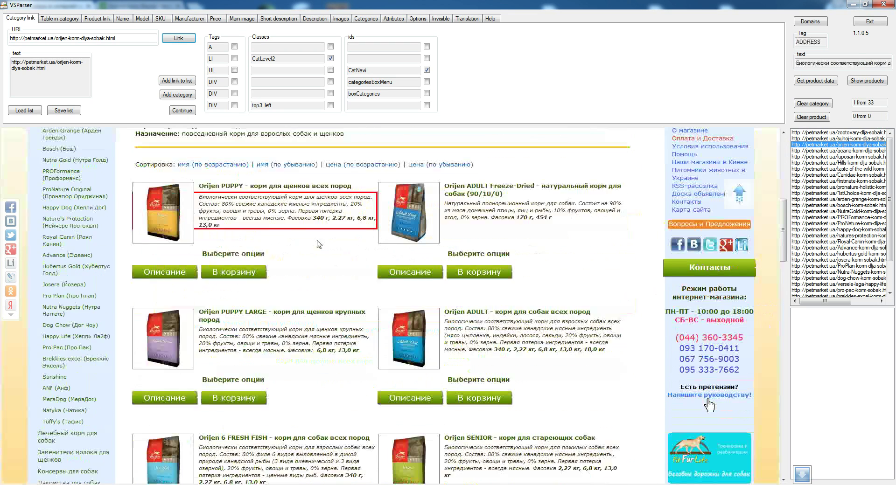
scroll(236, 209, up, 2)
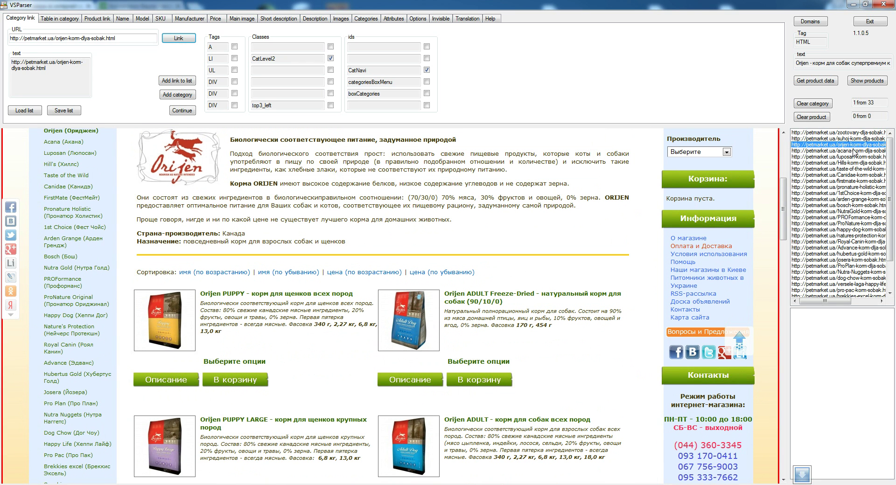
Step: Clear the parent categories zootovary-dlja-sobak.html and suhoj-korm-dlja-sobak.html from the category list
click(846, 134)
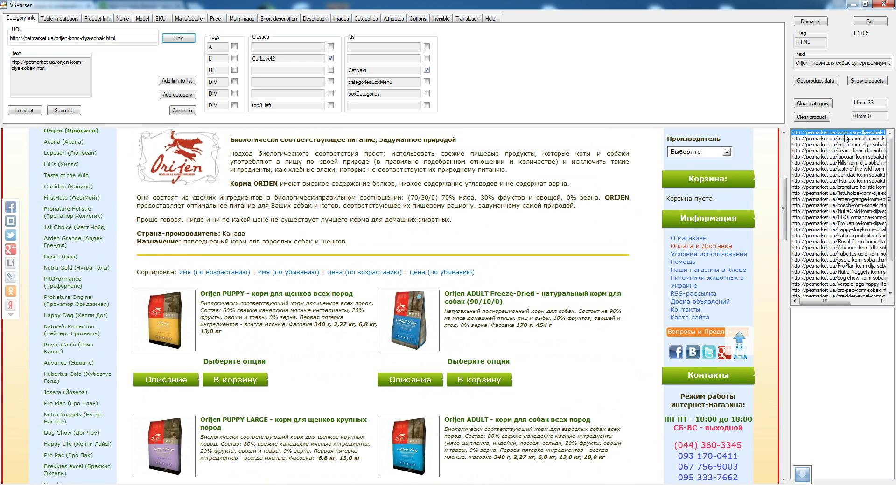
click(825, 105)
click(837, 134)
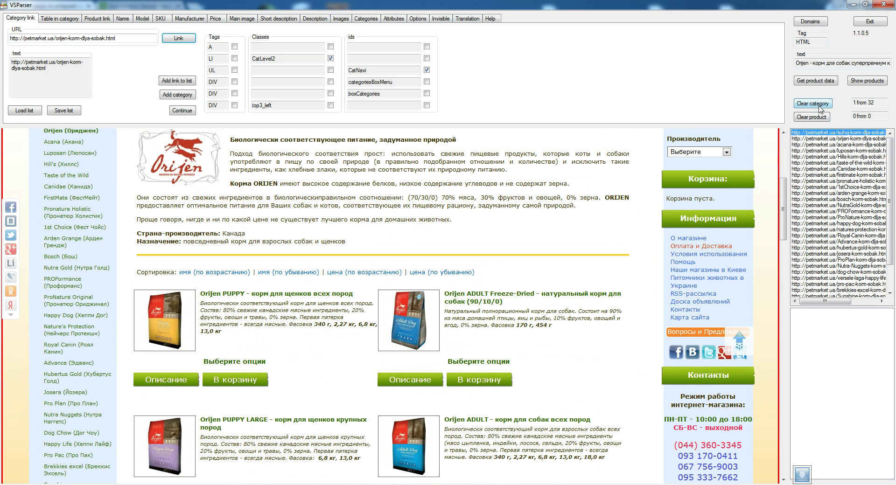
click(819, 105)
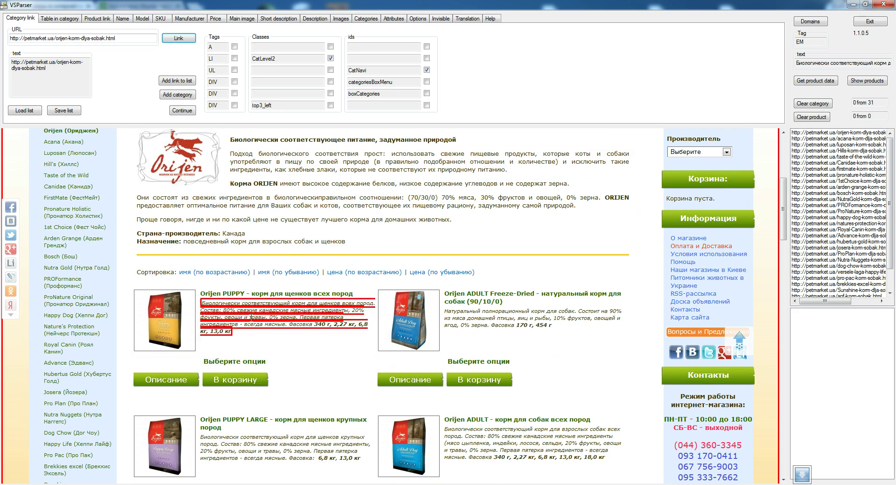
Step: Examine the Orijen category's product entries, page links and sorting options
scroll(189, 251, down, 4)
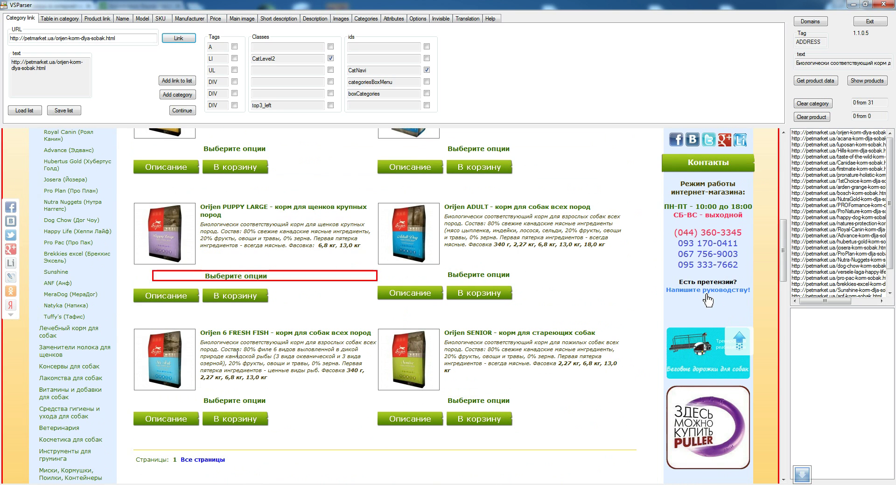
scroll(340, 309, down, 3)
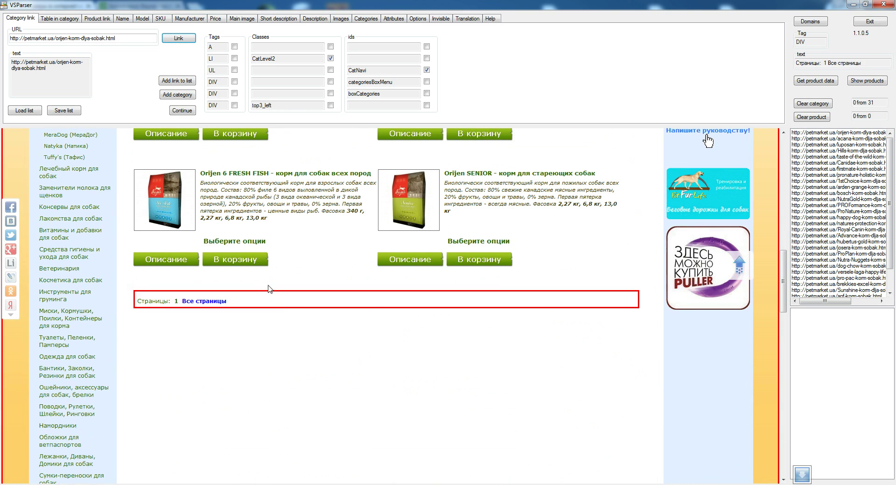
scroll(260, 281, up, 2)
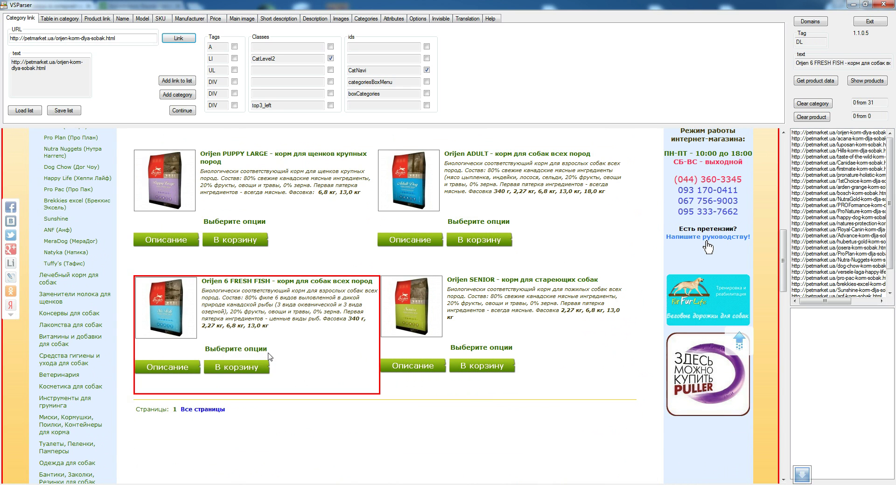
scroll(269, 348, up, 2)
scroll(271, 349, up, 4)
scroll(271, 350, down, 4)
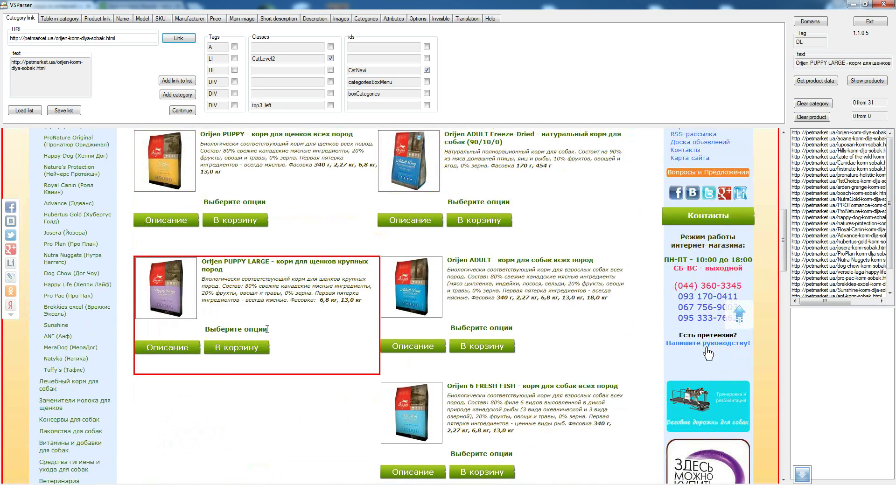
scroll(241, 297, down, 2)
scroll(219, 238, up, 3)
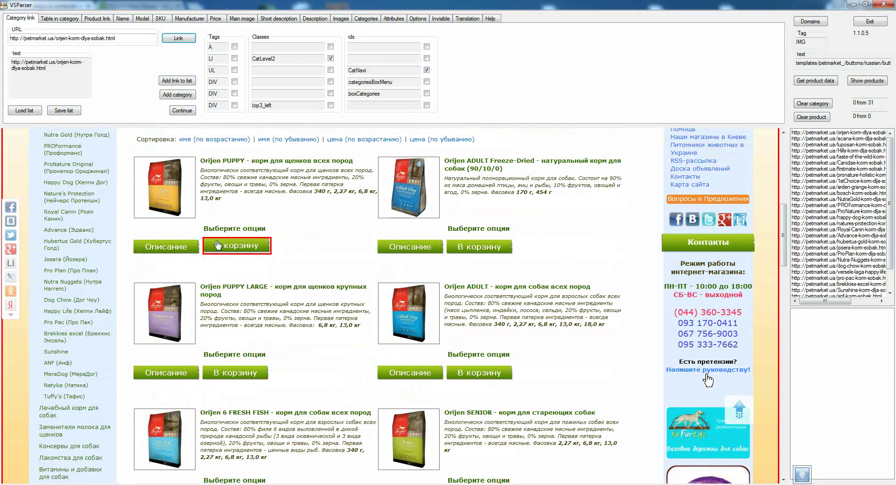
scroll(217, 227, up, 1)
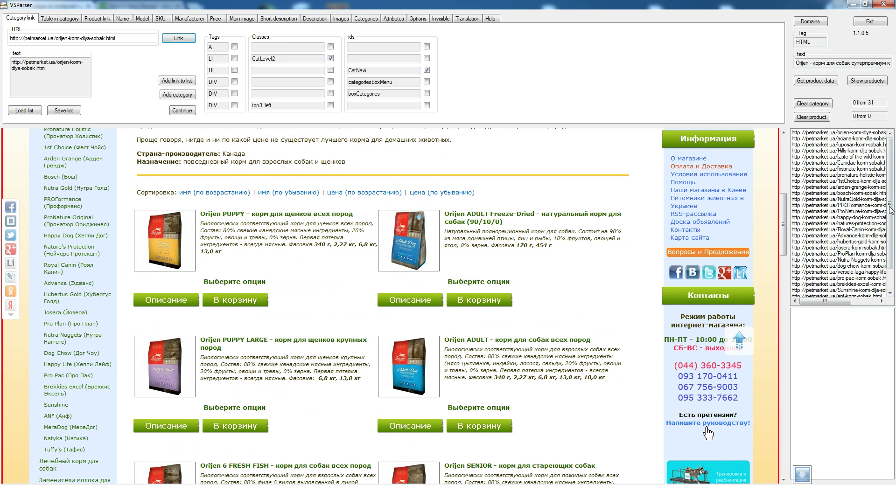
Step: Clear every collected brand category except orijen-korm-dlya-sobak.html
click(843, 139)
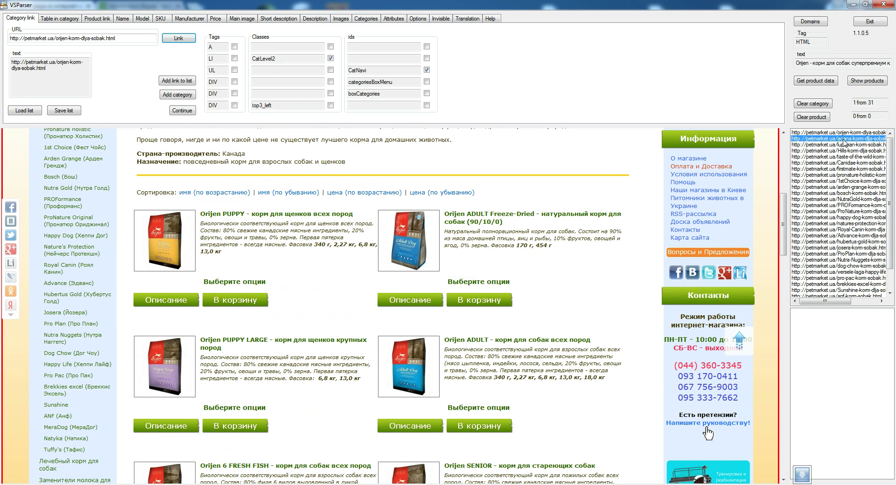
scroll(889, 224, down, 3)
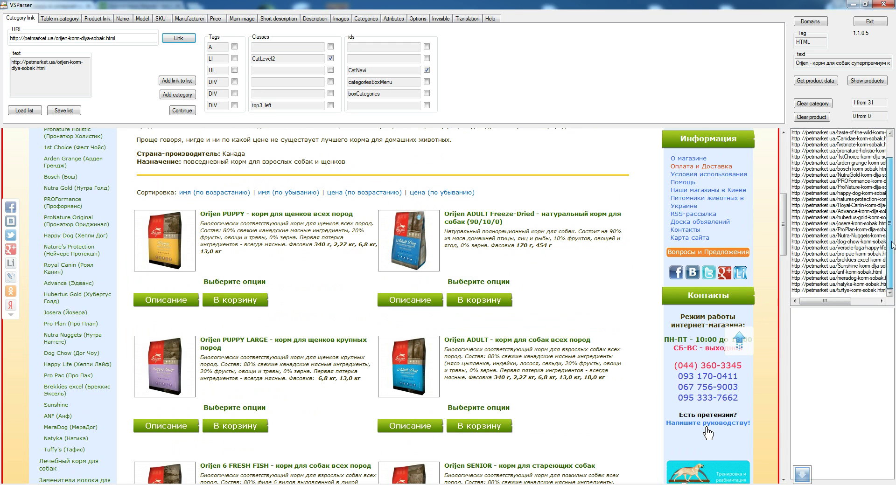
shift+click(859, 291)
scroll(892, 173, up, 1)
scroll(892, 173, up, 3)
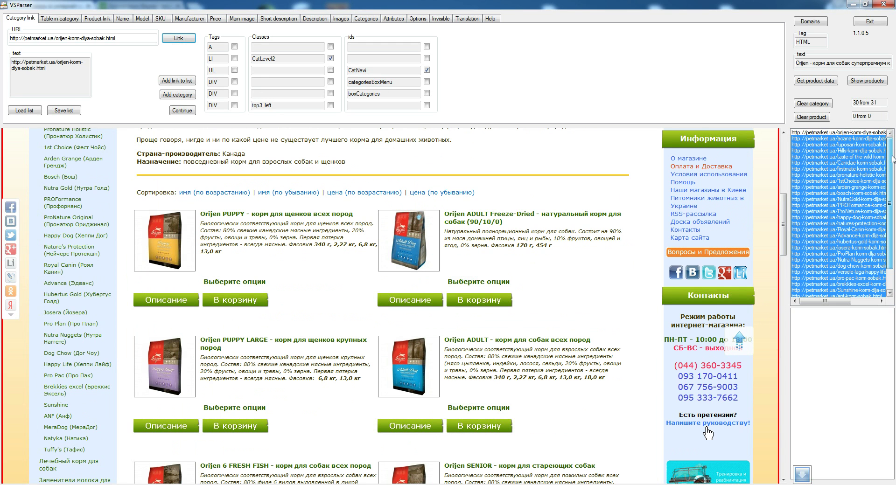
click(814, 104)
Step: Open the remaining orijen-korm-dlya-sobak.html category and go to its product listing
click(824, 133)
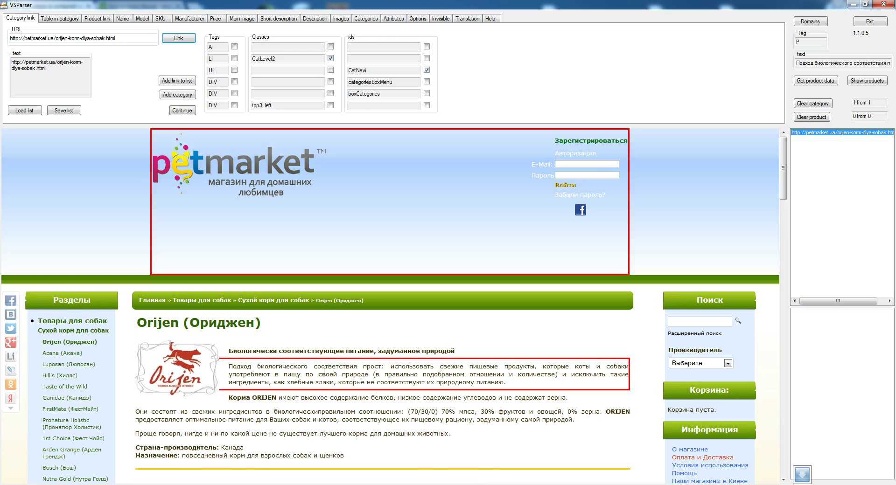
scroll(292, 352, down, 3)
scroll(326, 289, down, 4)
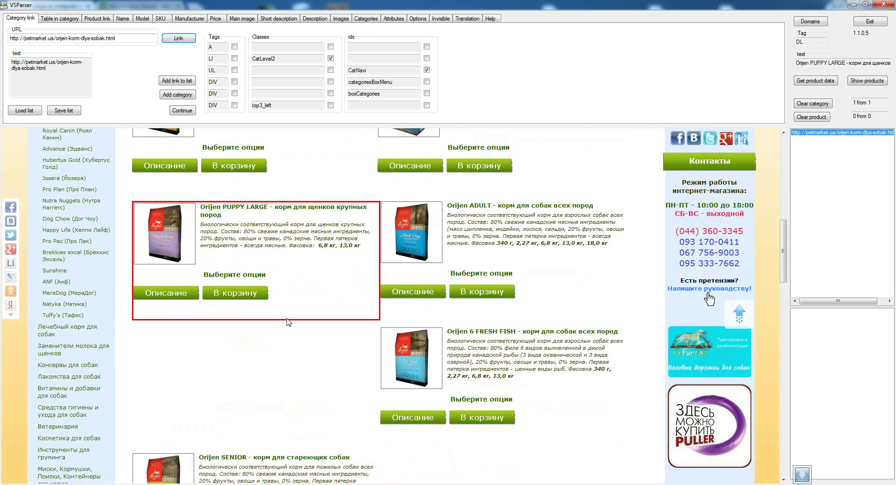
Step: Load the link element (A) of the Orijen PUPPY title in the Orijen listing as the product link sample
scroll(261, 355, up, 2)
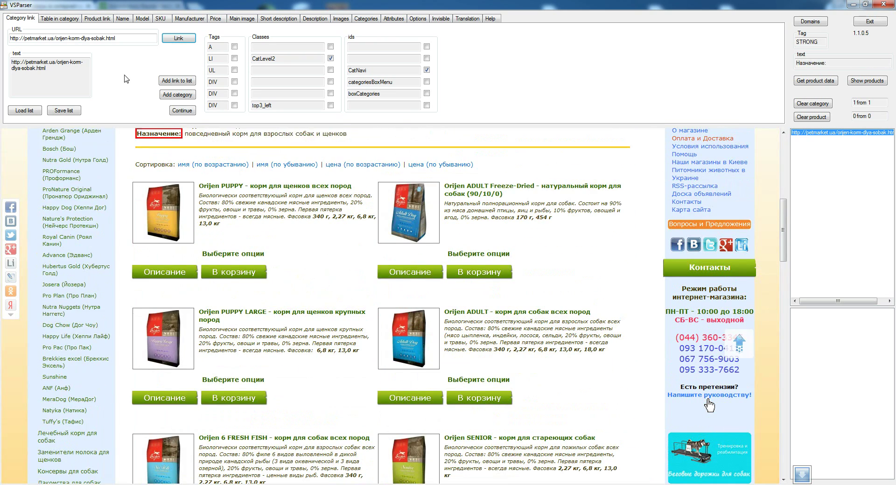
click(102, 20)
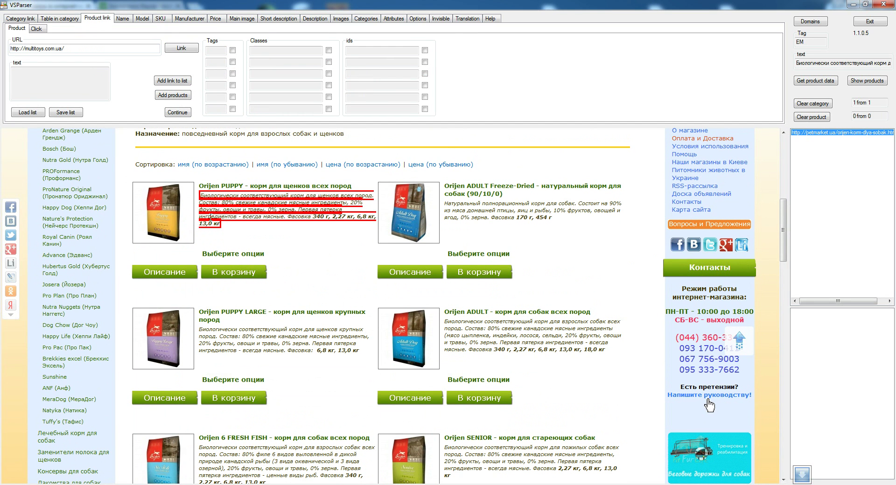
right_click(307, 186)
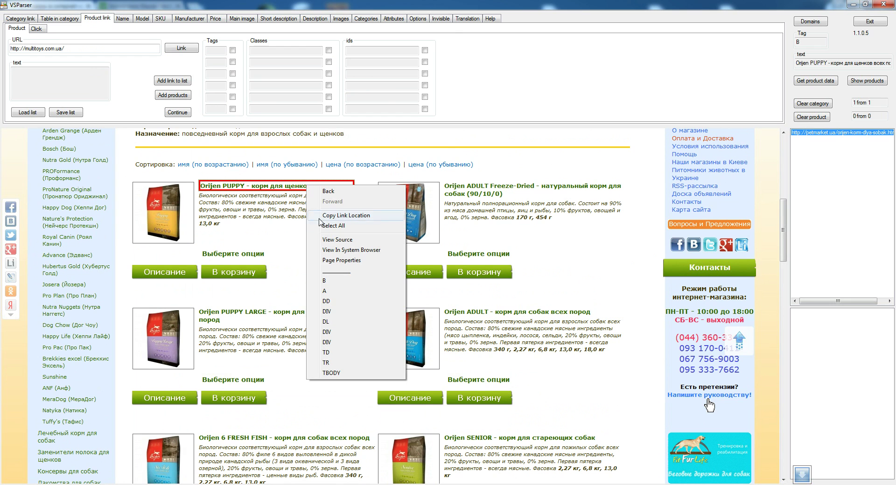
click(330, 292)
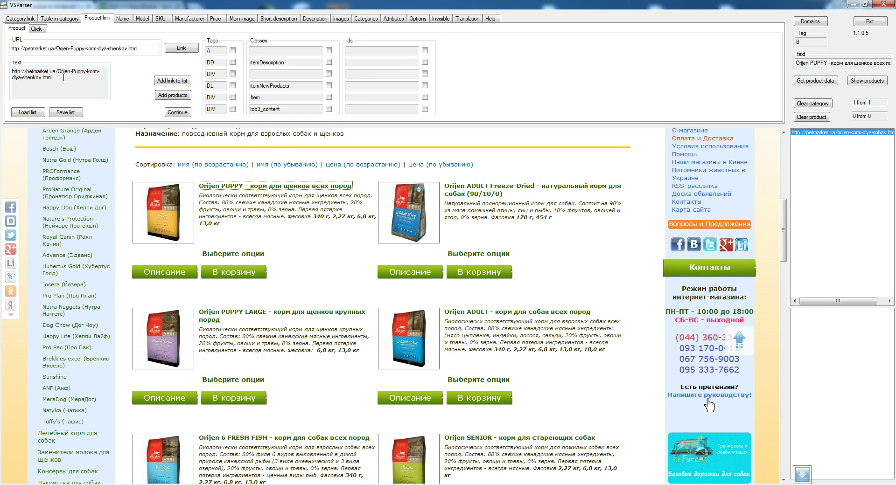
Step: Match product links by the classes itemDescription and Item plus the first A, DD and DIV tags, and try to collect the products
click(329, 63)
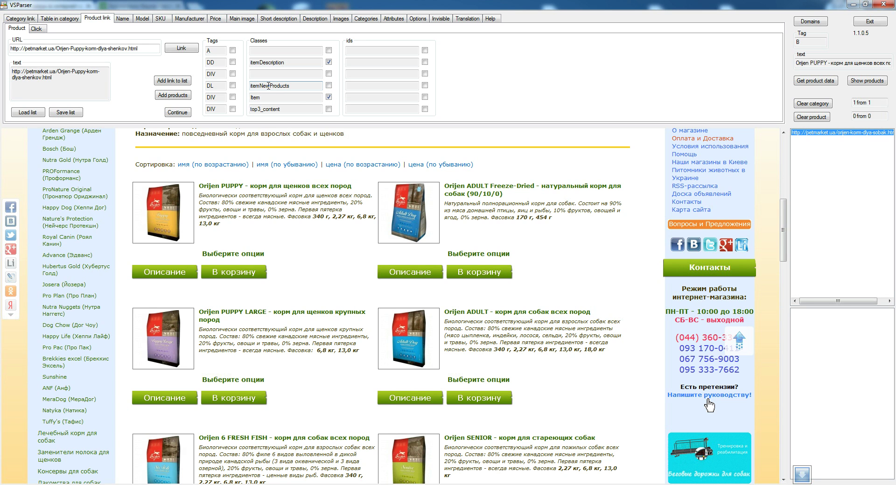
click(232, 74)
click(233, 62)
click(233, 51)
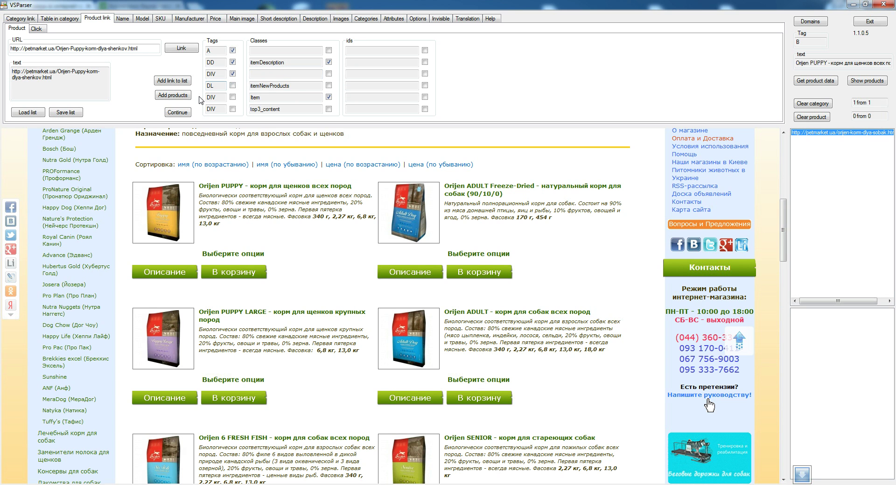
click(172, 95)
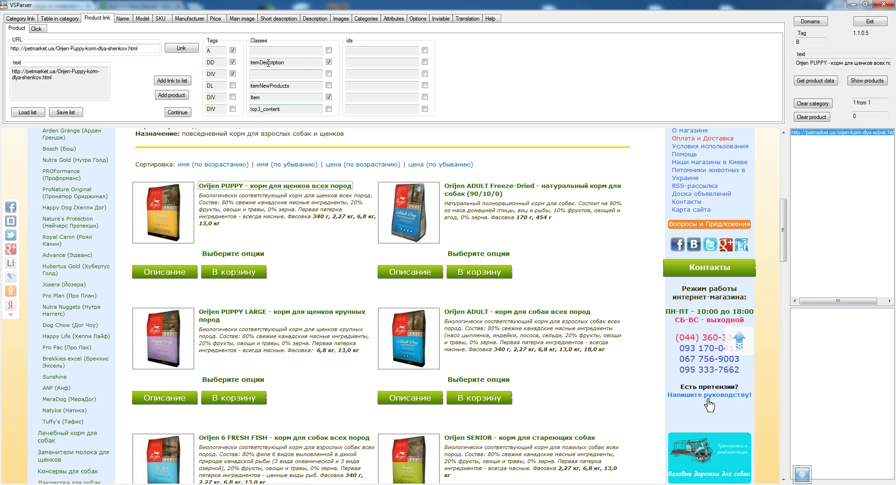
Step: Remove the itemDescription class from the product link criteria, deselect the Orijen category and collect its product links again
click(328, 62)
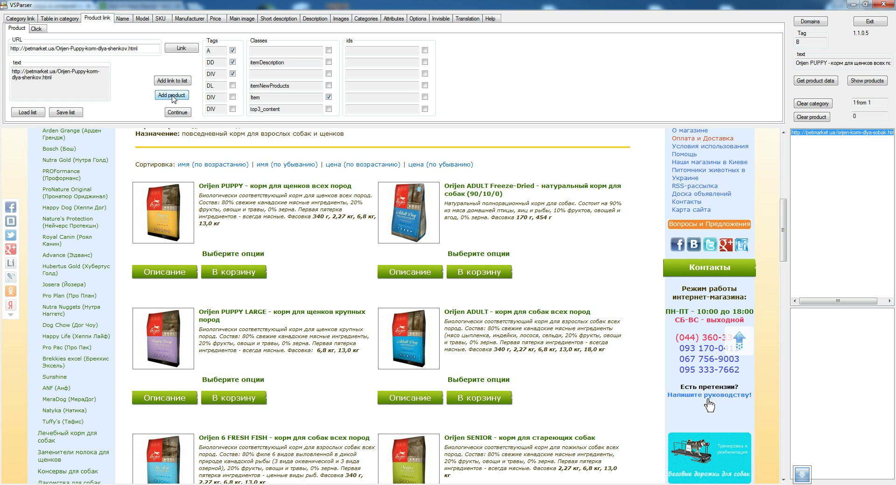
click(812, 135)
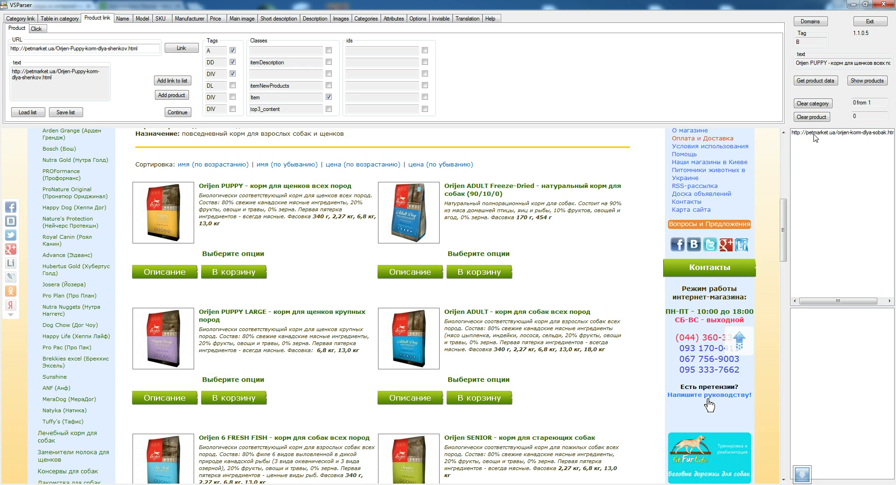
click(172, 96)
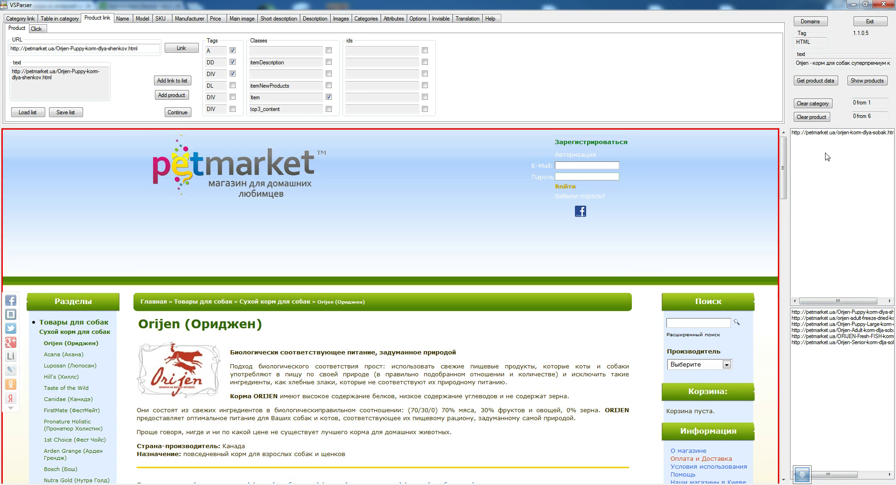
click(831, 134)
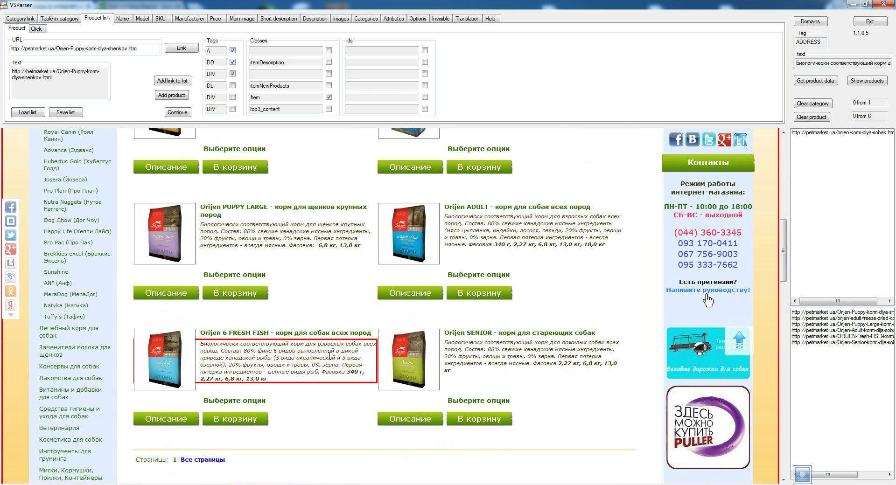
Step: Open the collected Orijen PUPPY product and load its H1 heading as the product name sample
click(835, 313)
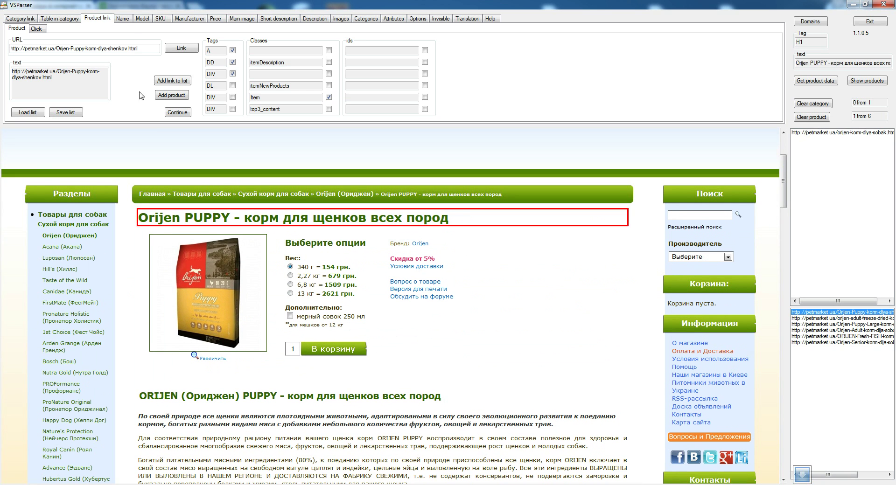
click(124, 19)
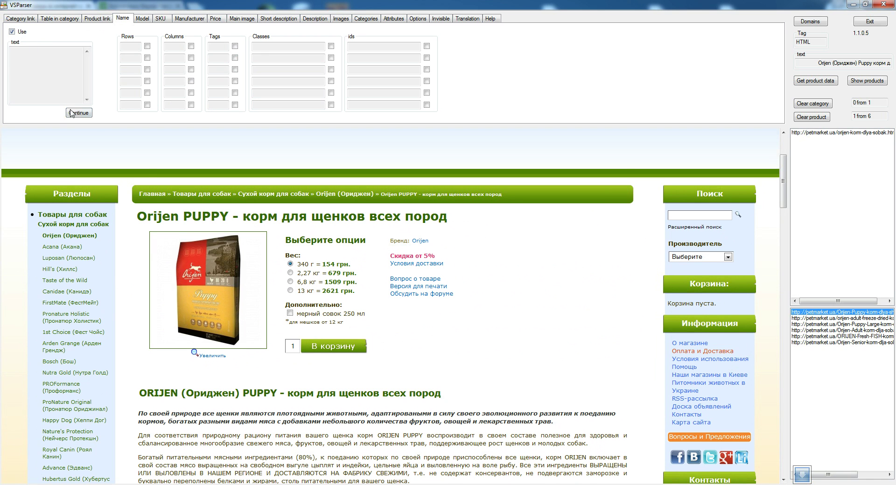
right_click(331, 222)
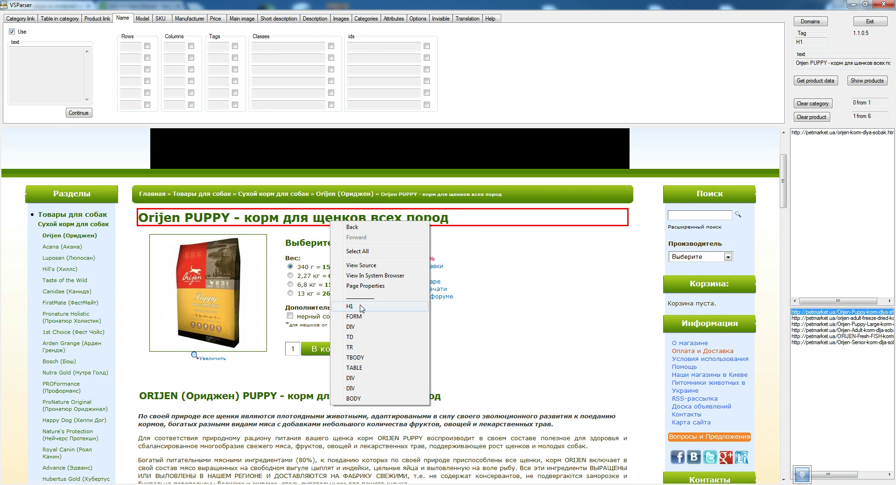
click(361, 308)
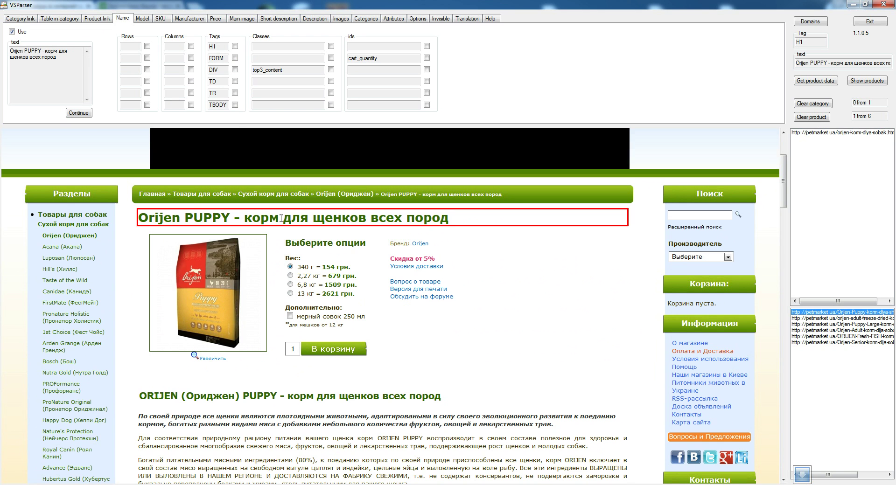
Step: Match the product name by the tags H1 and FORM, the class top3_content and the id cart_quantity
click(235, 58)
click(234, 46)
click(276, 70)
click(837, 314)
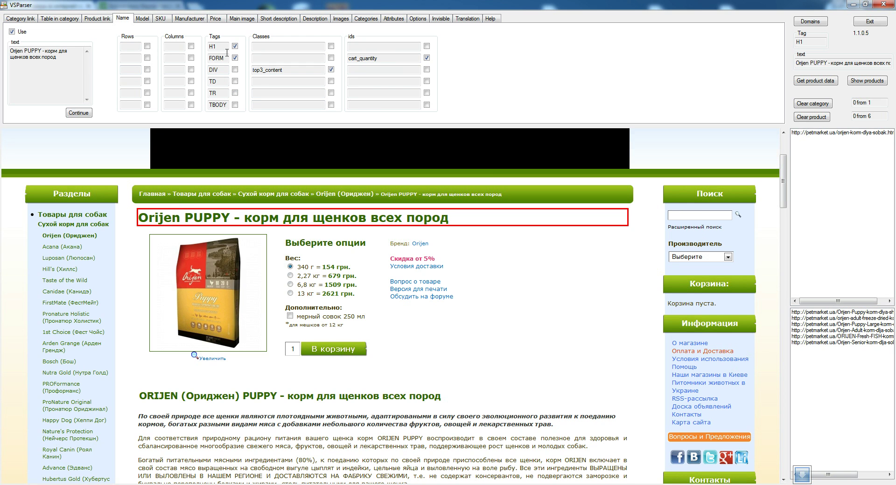
Step: Enable description extraction and load the pagecontent DIV around the Orijen PUPPY text as the description sample
click(315, 21)
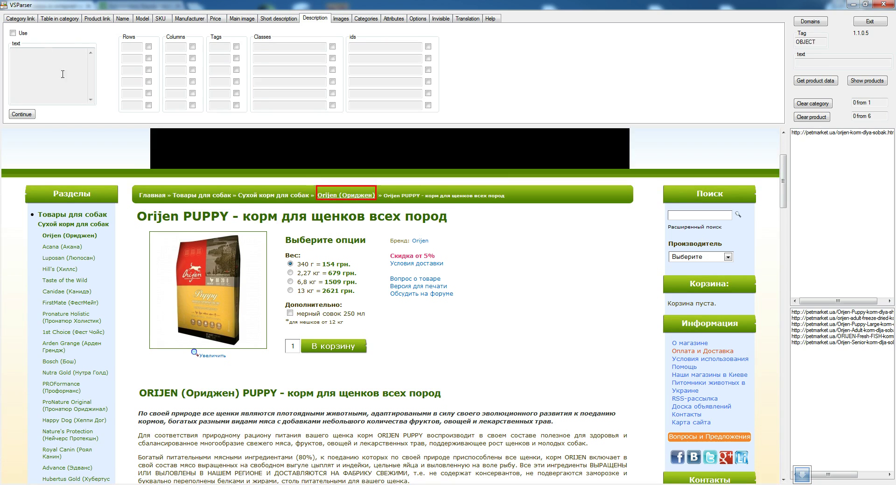
click(12, 32)
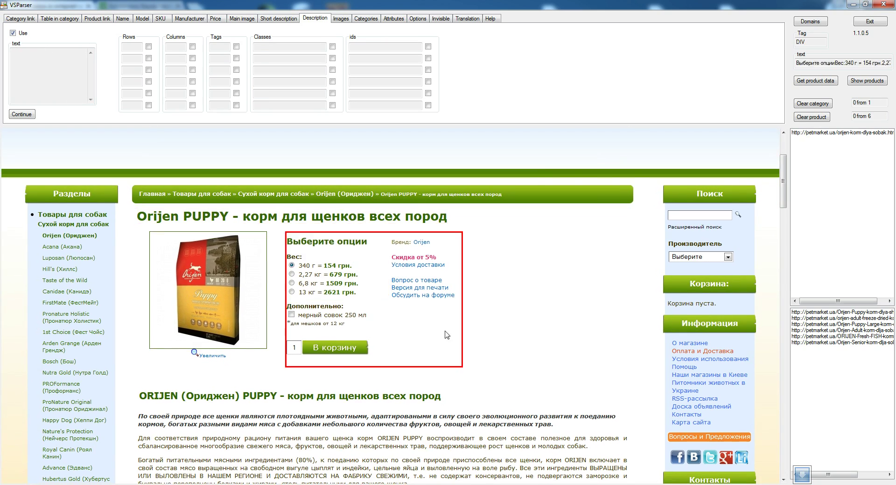
scroll(466, 331, down, 5)
scroll(459, 326, down, 5)
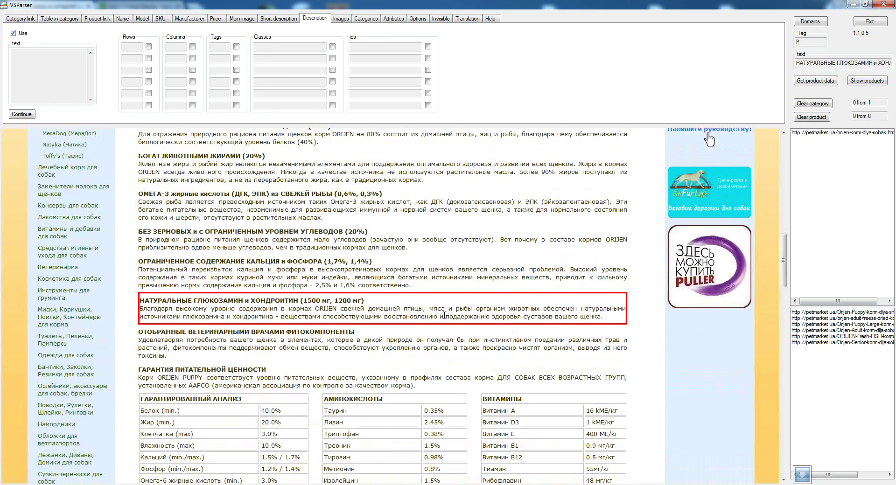
scroll(435, 298, down, 2)
scroll(420, 295, up, 4)
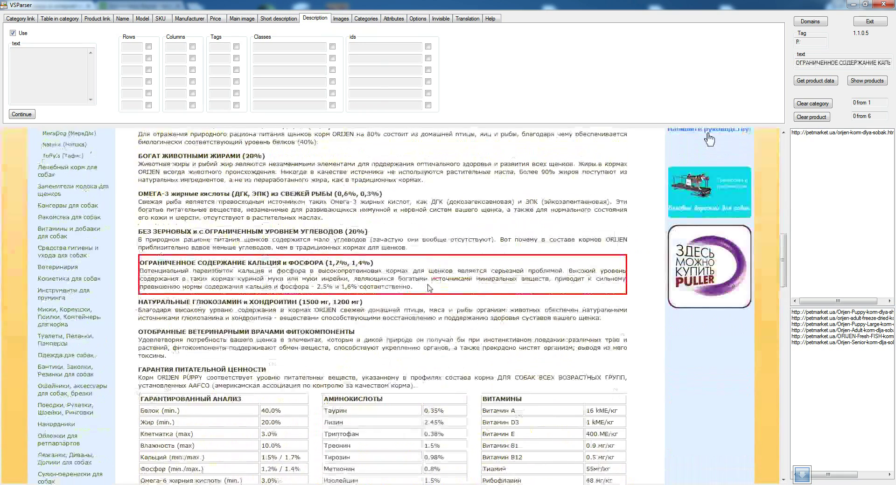
scroll(409, 294, up, 4)
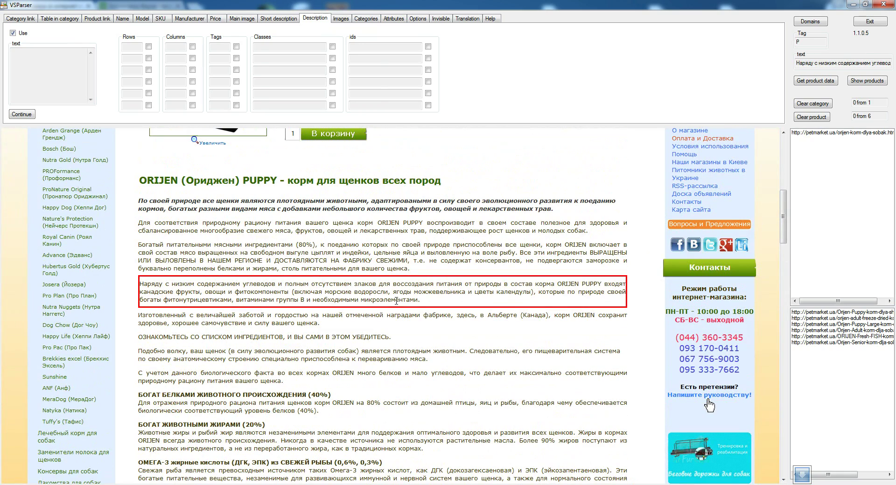
right_click(355, 291)
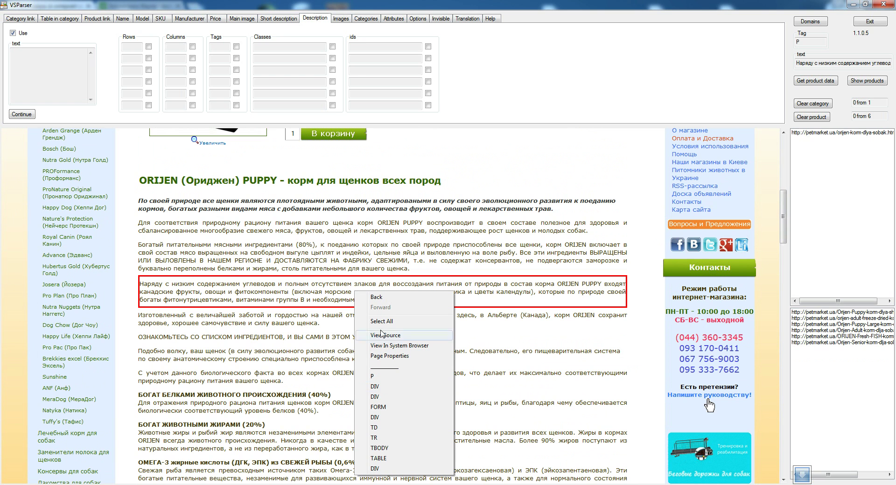
click(384, 393)
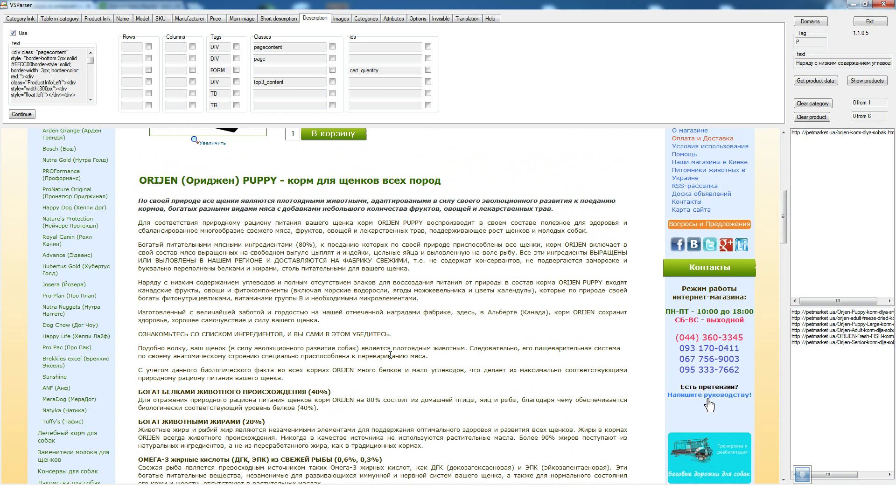
Step: Examine the full description on the Orijen PUPPY page against the captured HTML text
scroll(390, 359, down, 9)
scroll(386, 340, up, 10)
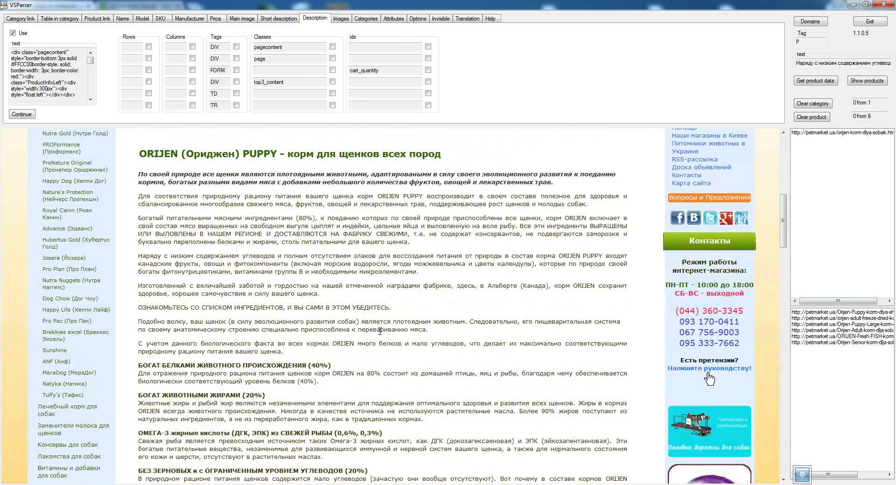
scroll(380, 331, up, 3)
scroll(380, 332, up, 2)
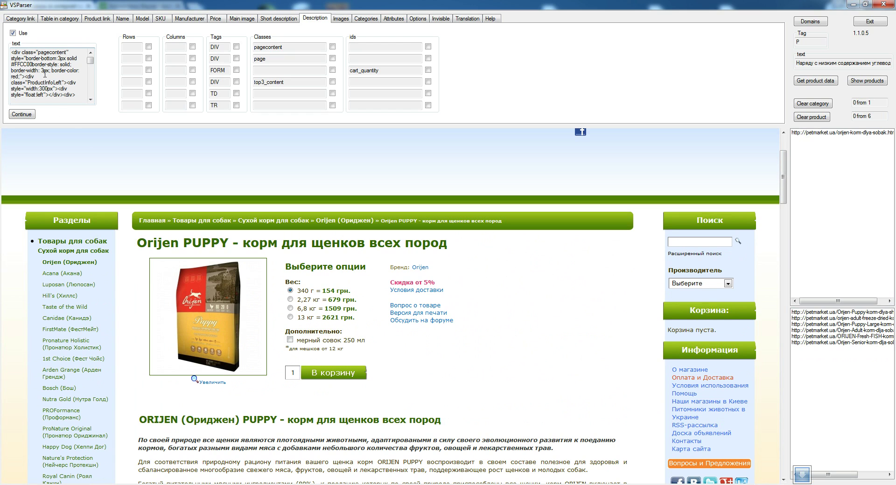
scroll(367, 399, down, 10)
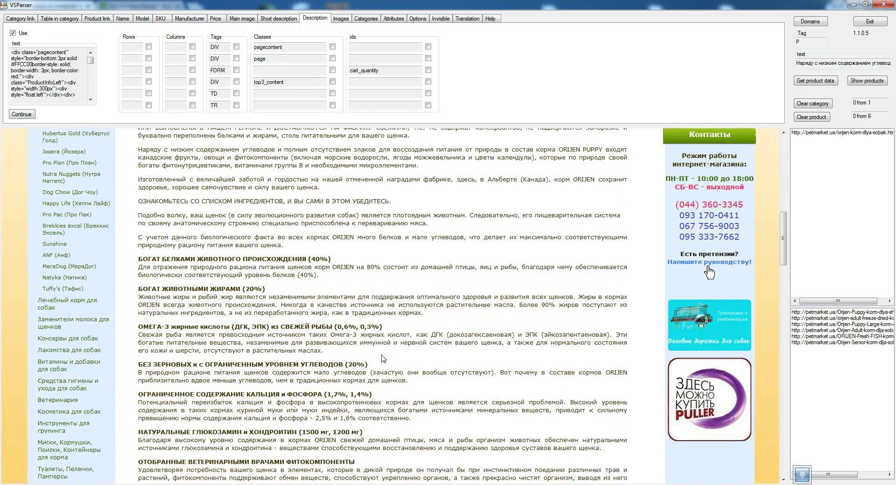
scroll(403, 317, down, 10)
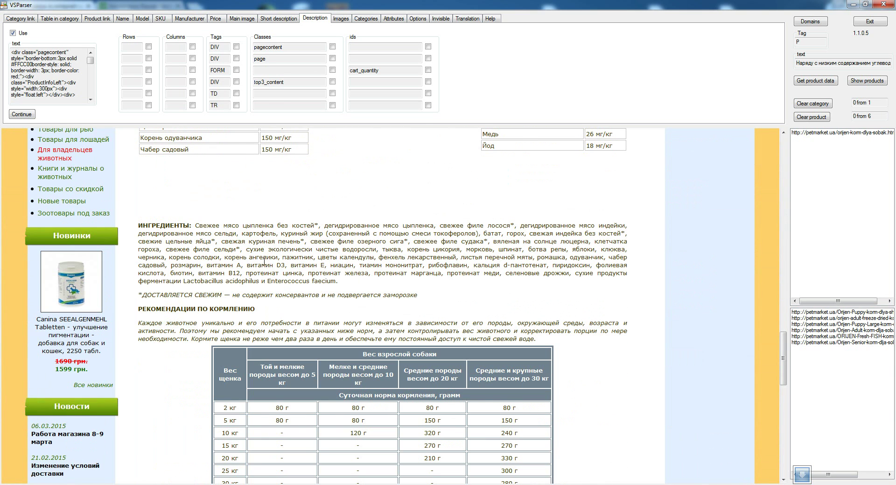
scroll(266, 263, up, 5)
drag(90, 60, 91, 96)
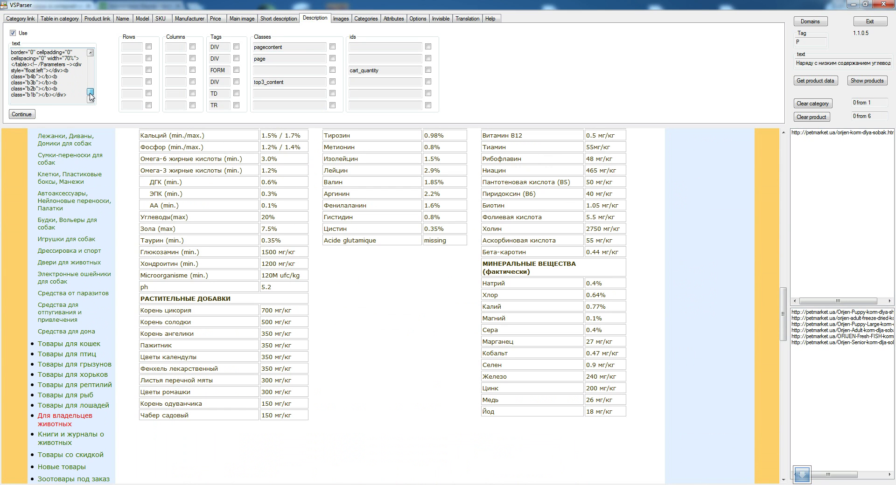
drag(91, 96, 91, 63)
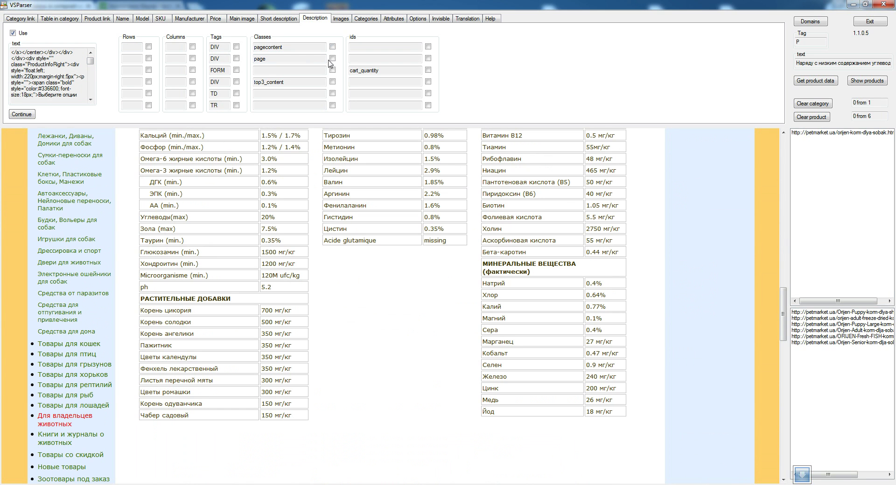
Step: Match the description by the classes pagecontent, page and top3_content
click(333, 82)
click(332, 59)
click(332, 47)
drag(785, 314, 790, 229)
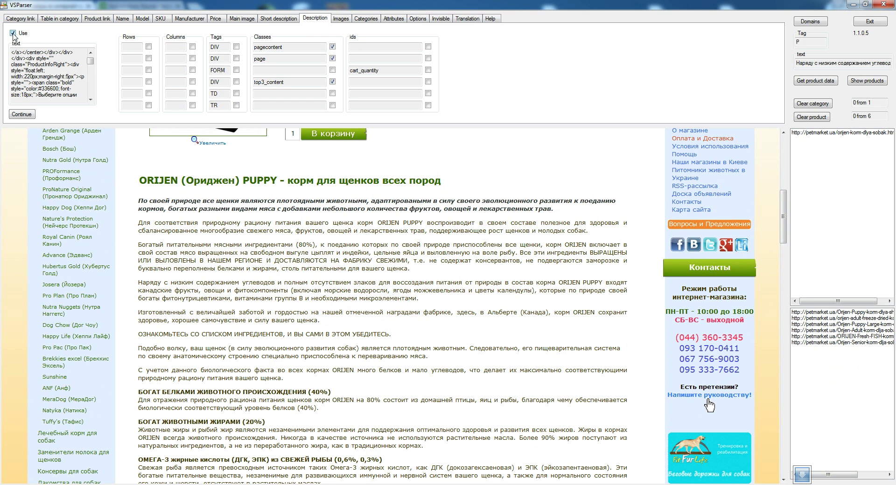
Step: Extract the name and description data for all collected Orijen products, and show the product table with its Description column fitted to the content
click(122, 20)
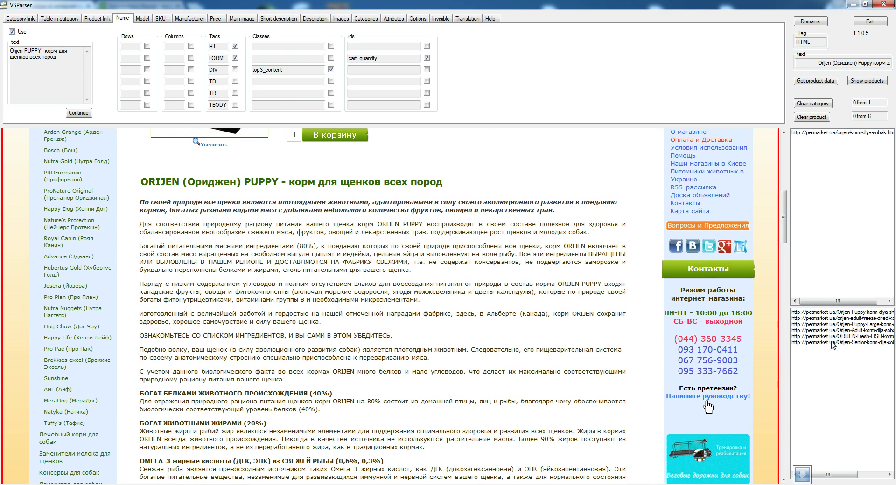
click(808, 82)
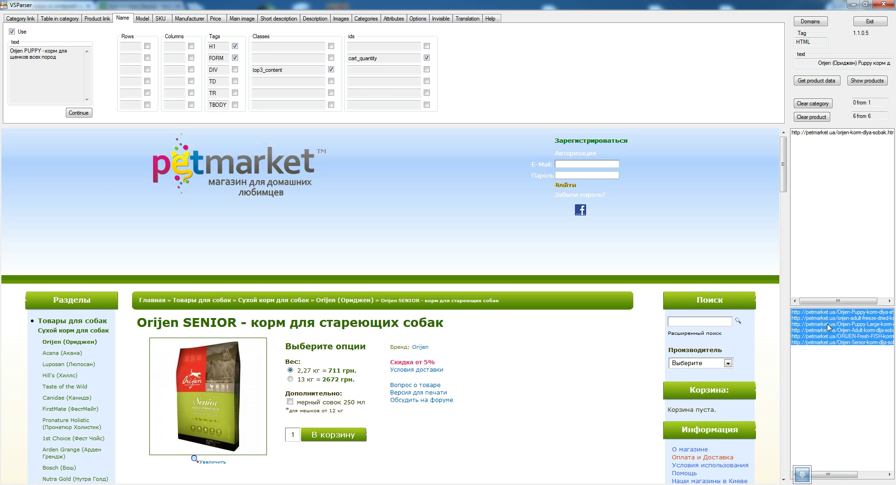
click(814, 81)
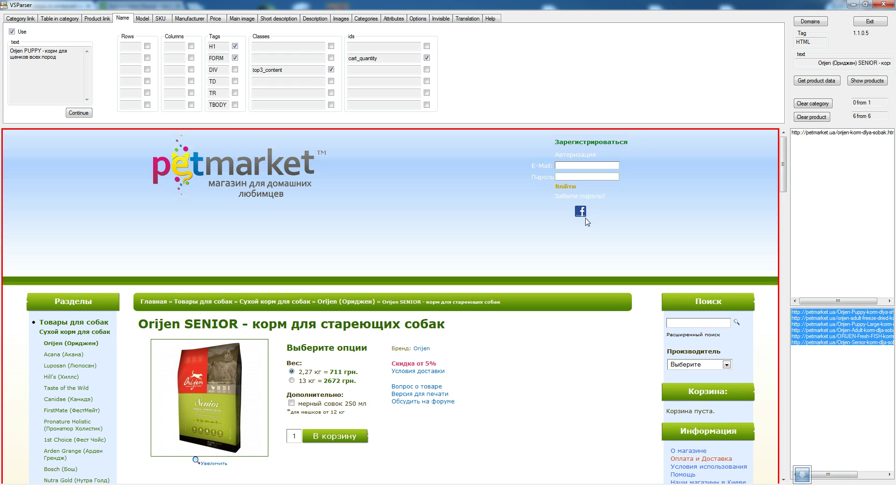
click(861, 82)
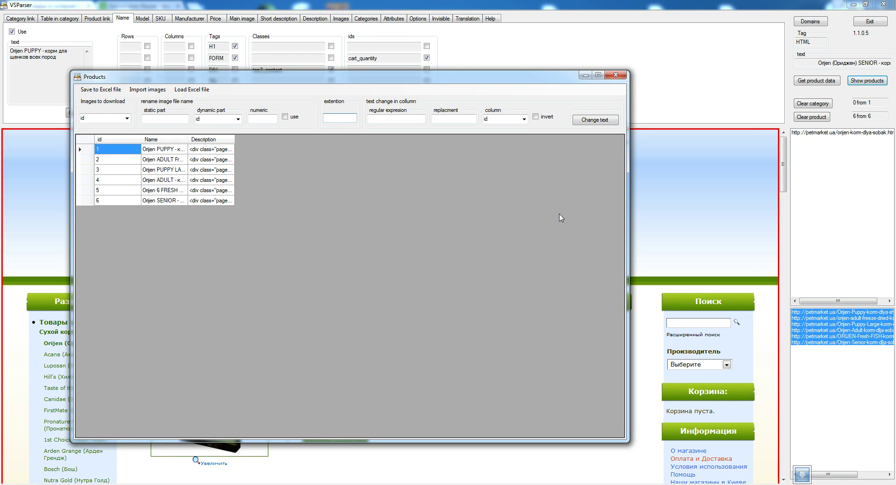
double_click(234, 139)
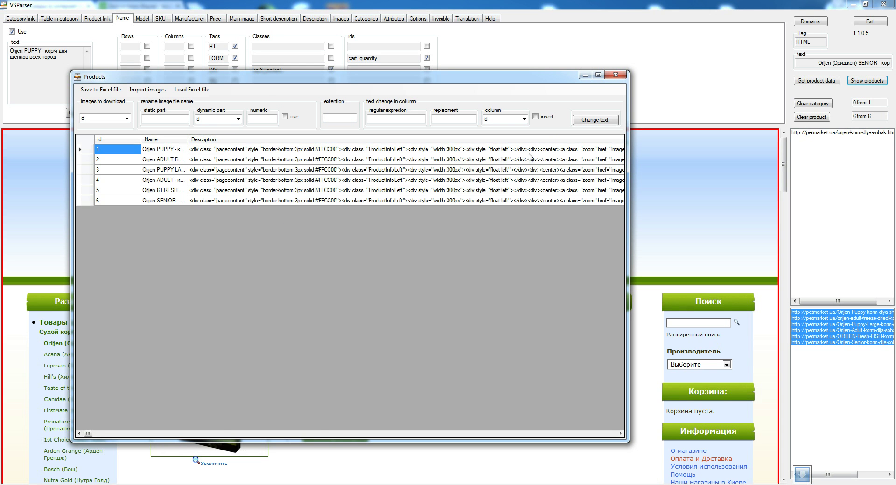
Step: Fit the Name column to its content, examine the extracted descriptions in the maximized product table, and close the table
click(336, 150)
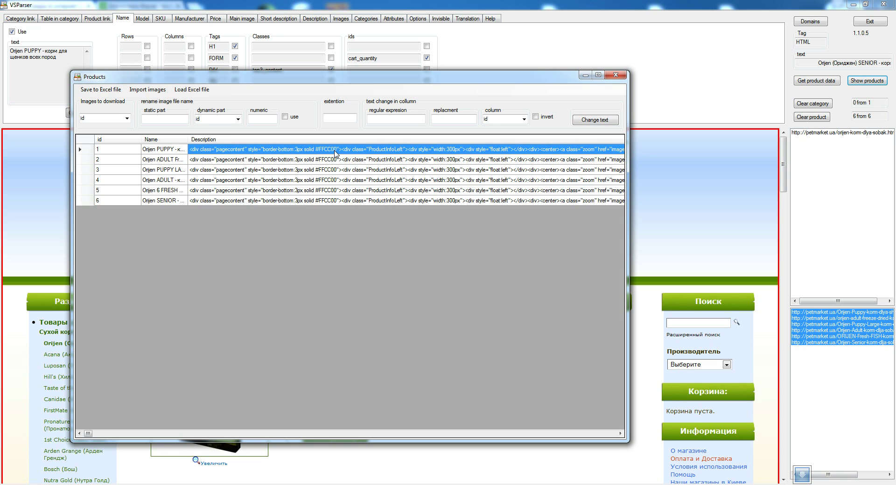
click(339, 150)
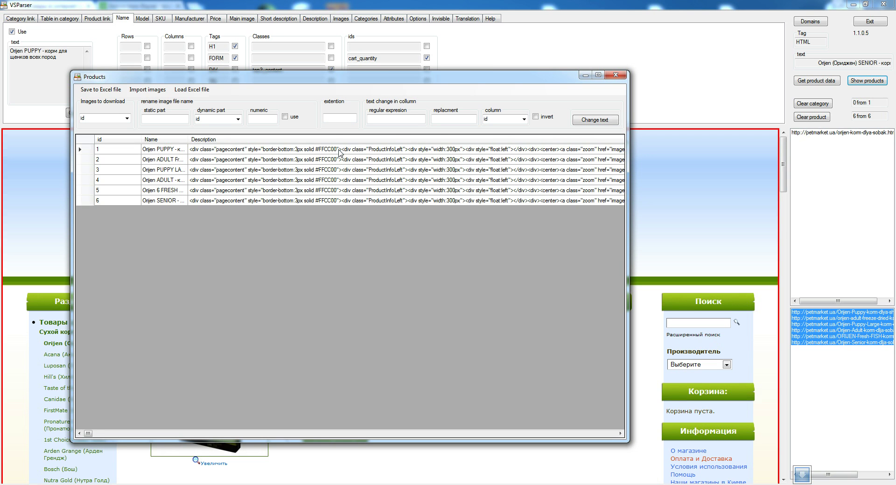
double_click(187, 140)
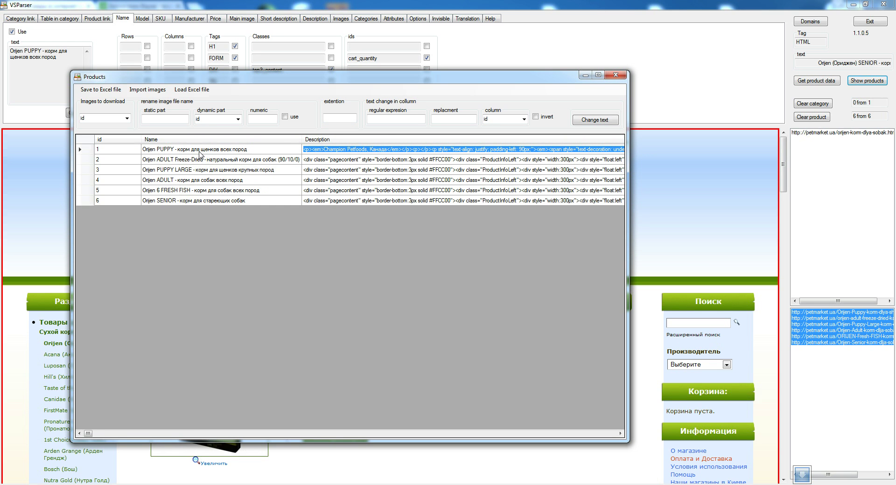
click(598, 75)
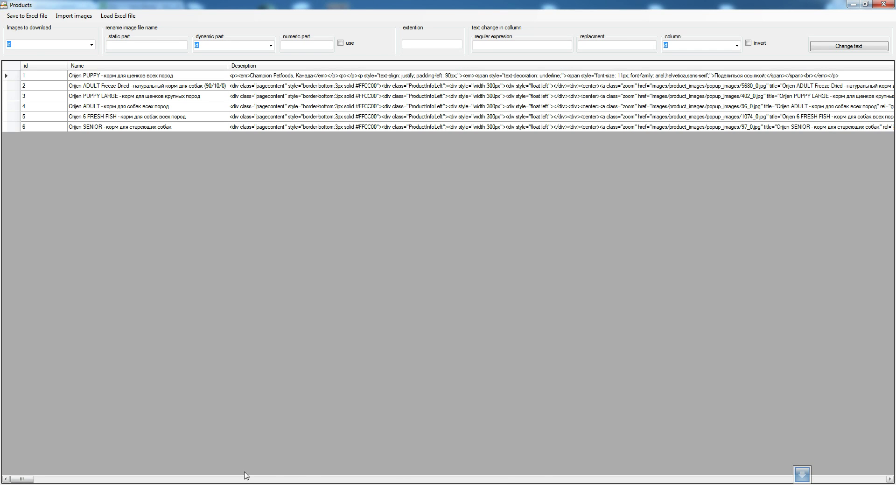
drag(33, 480, 426, 480)
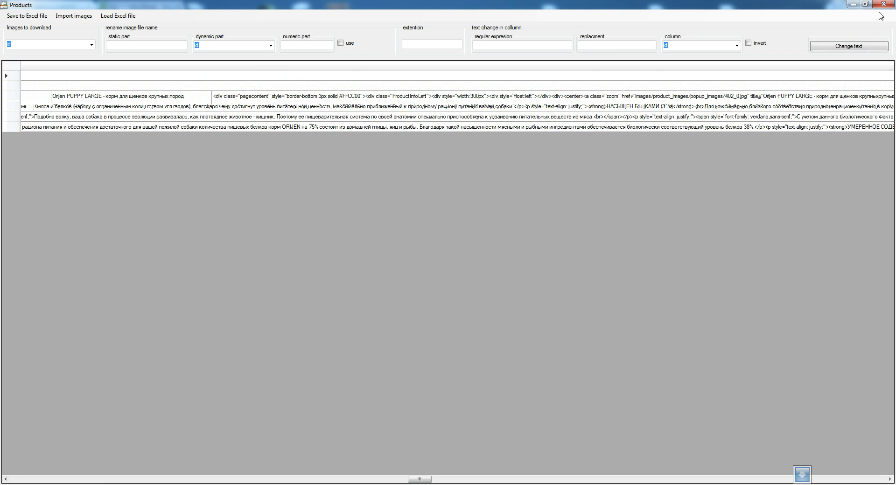
click(854, 4)
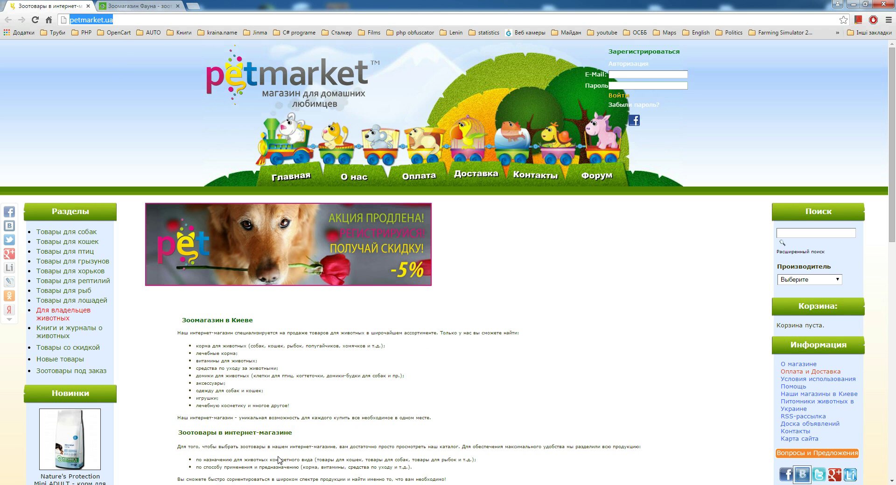
mouse_move(280, 481)
click(365, 446)
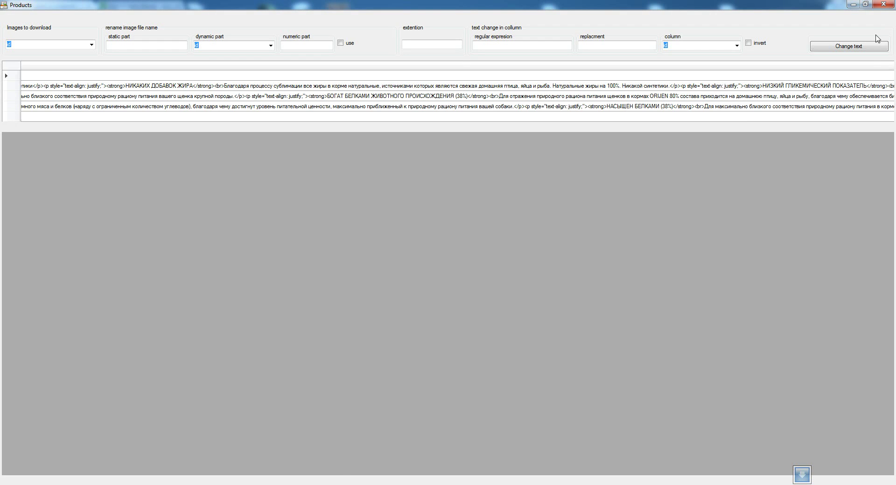
click(883, 4)
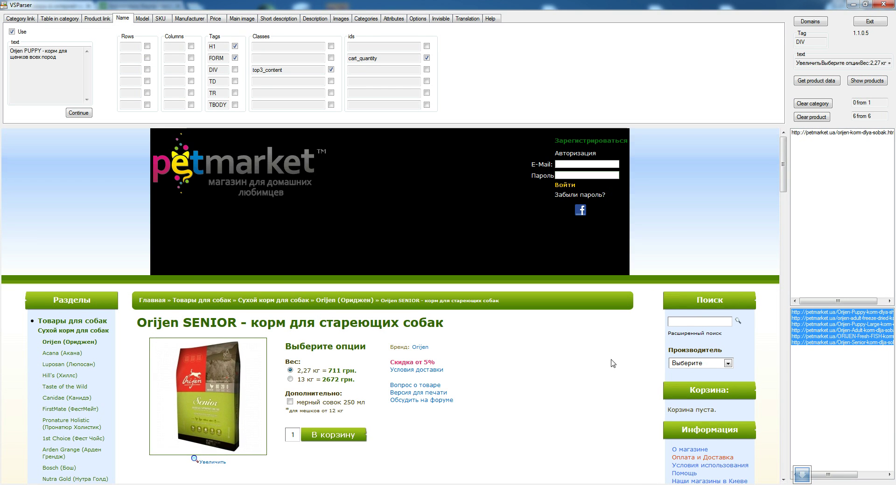
Step: Load the first collected product, Orijen PUPPY, and copy its URL from the product link settings
click(824, 313)
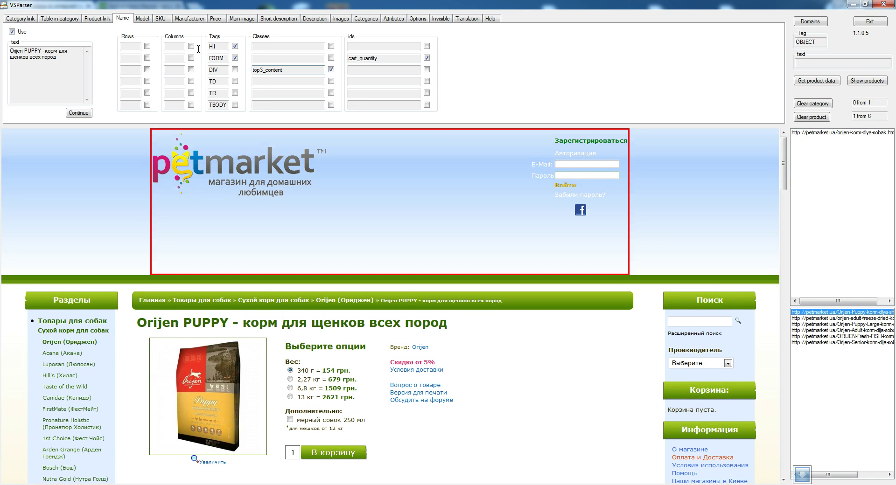
click(95, 19)
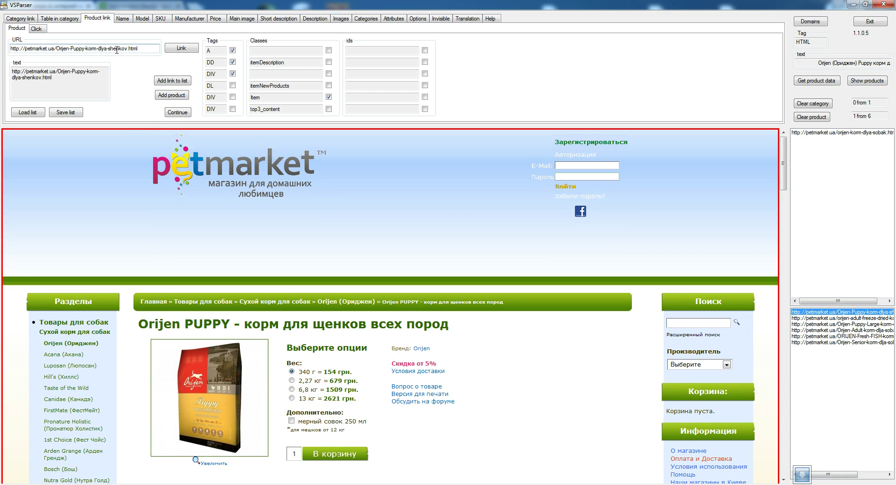
drag(139, 49, 3, 45)
key(ctrl+c)
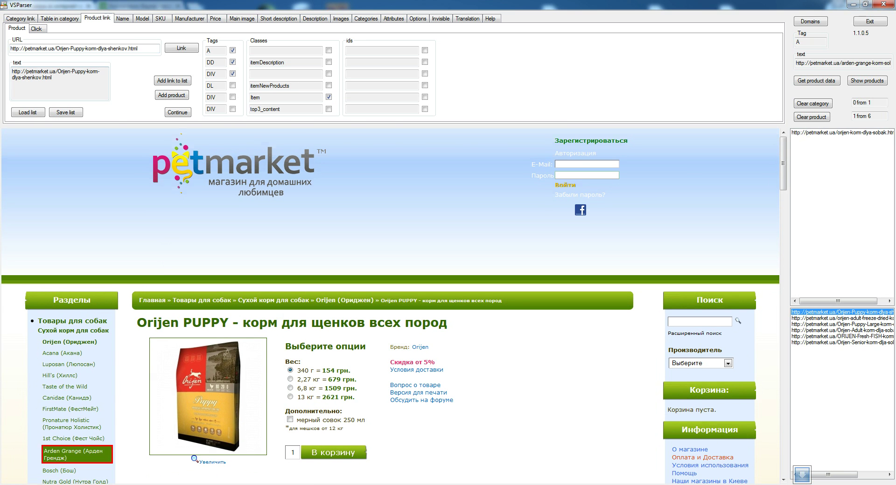
Step: Switch to Chrome, open the copied product URL in a new tab, and examine the description down to the share links
click(152, 481)
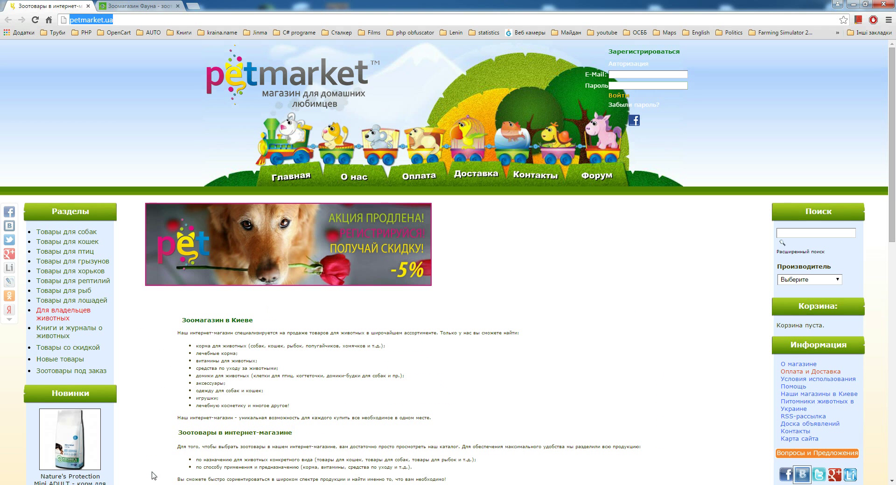
click(193, 7)
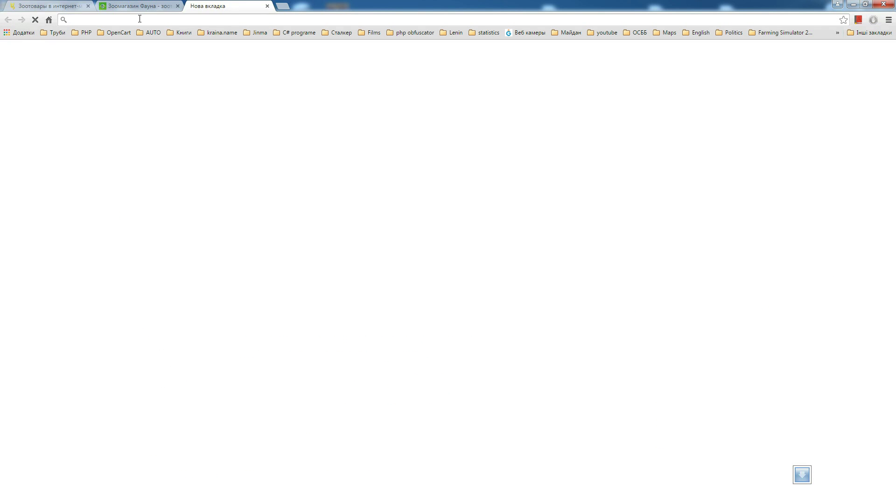
key(ctrl+v)
key(Return)
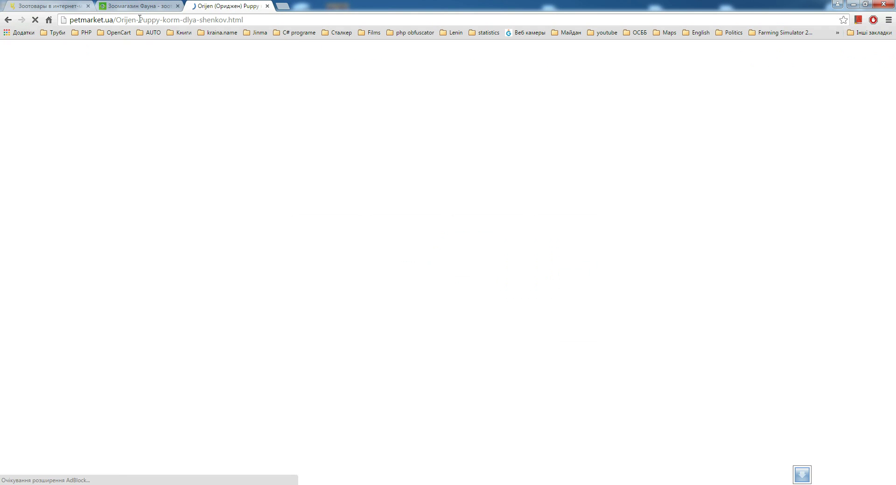
scroll(512, 391, down, 7)
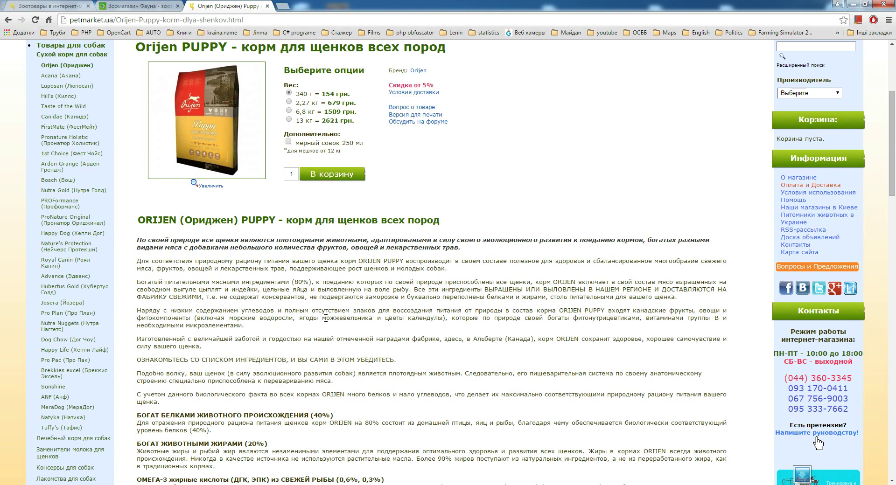
scroll(363, 329, down, 4)
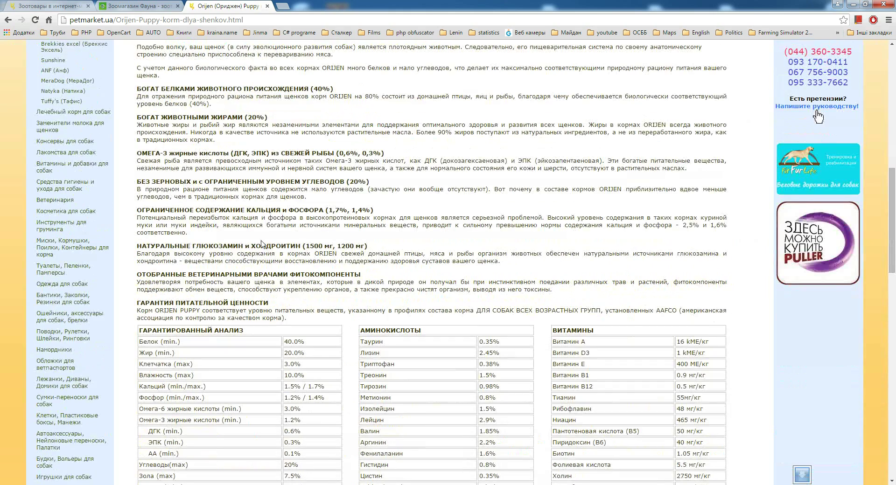
scroll(252, 269, down, 12)
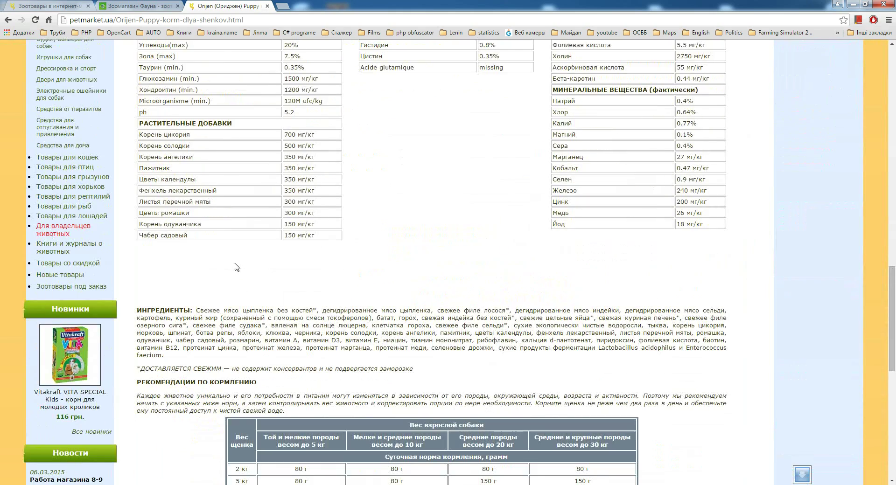
scroll(235, 247, down, 5)
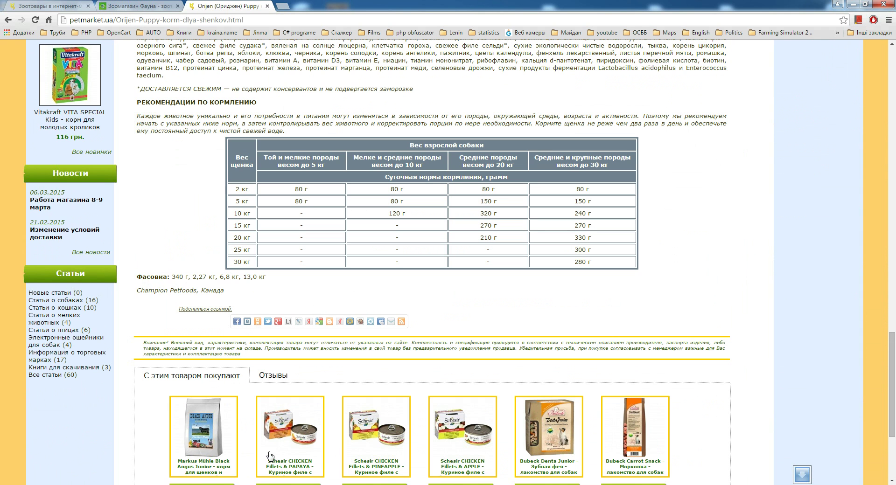
Step: Switch back to VSParser, show the product table with its Description column fitted, and examine the far end of the Orijen PUPPY description
key(alt+Tab)
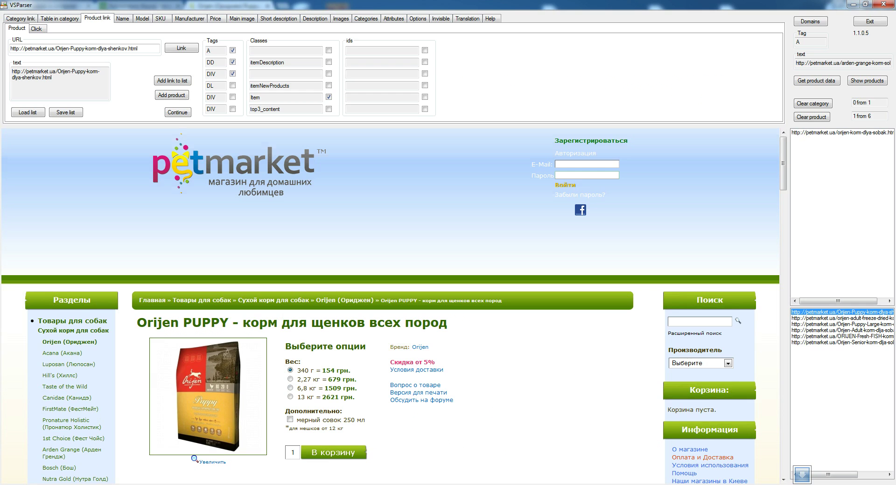
click(862, 82)
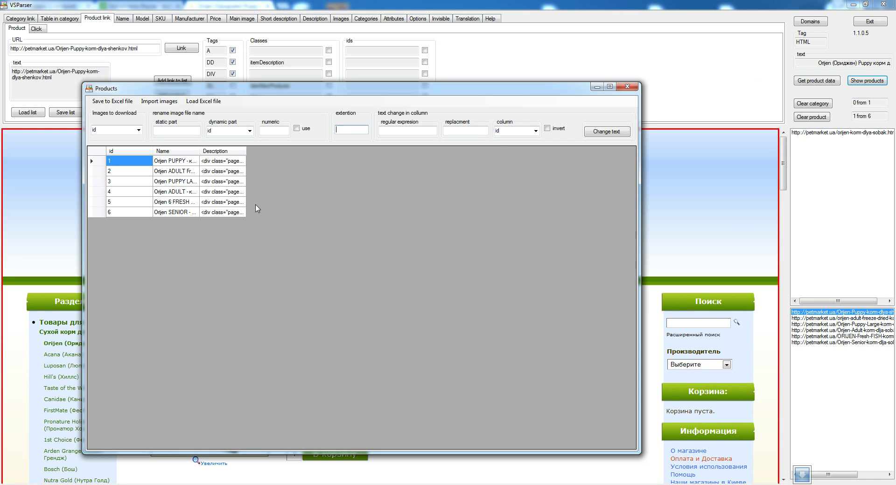
double_click(245, 152)
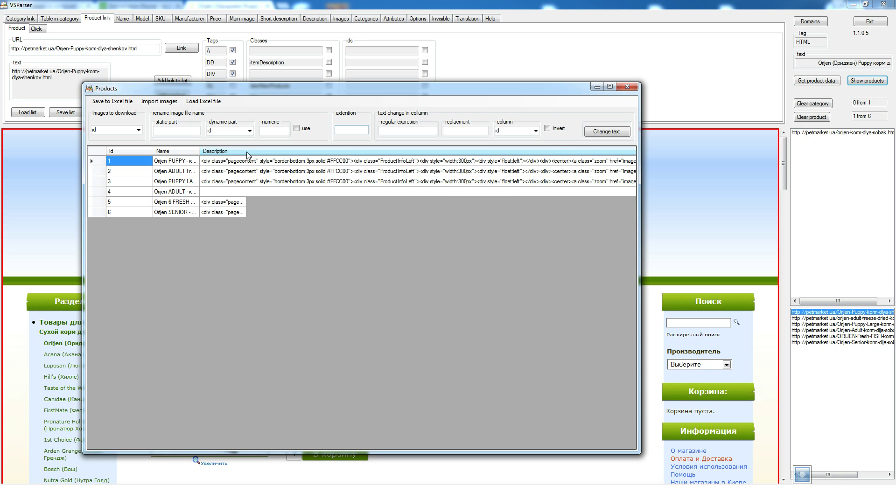
drag(100, 445, 644, 449)
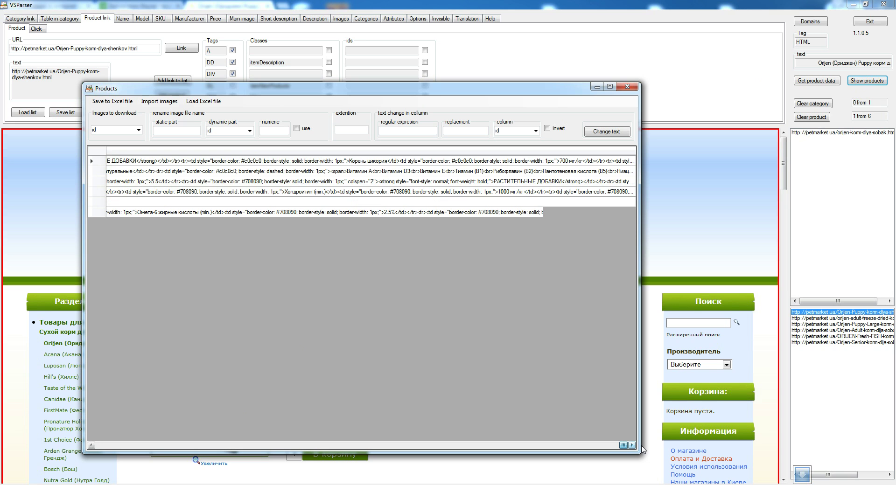
click(620, 162)
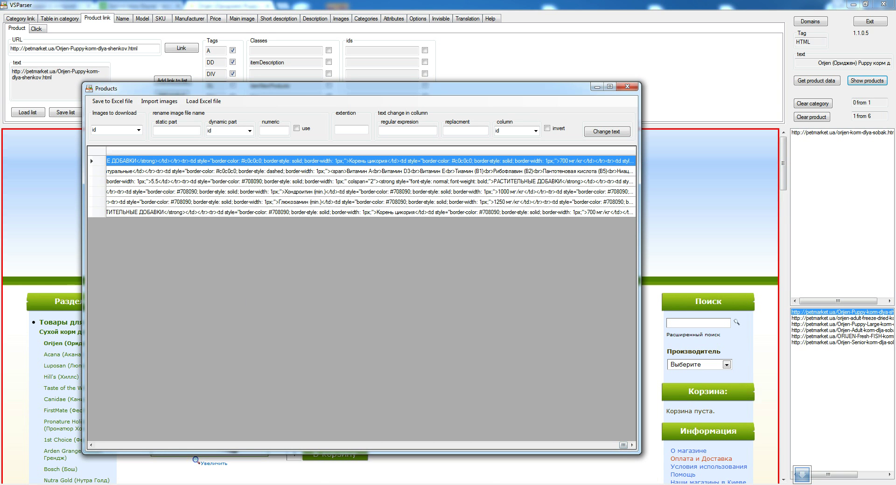
Step: Return to the Orijen PUPPY page in Chrome and examine its full description, from the heading through the nutrition tables to the share links
key(alt+Tab)
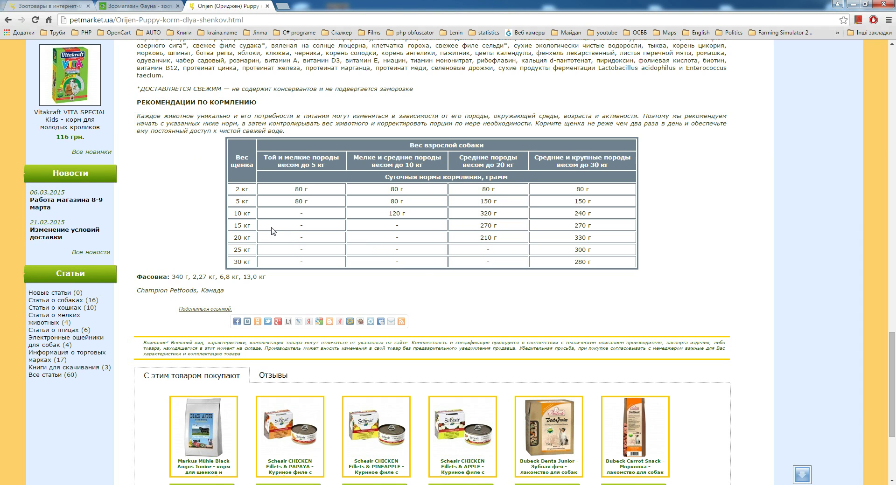
scroll(206, 163, up, 2)
scroll(210, 175, up, 6)
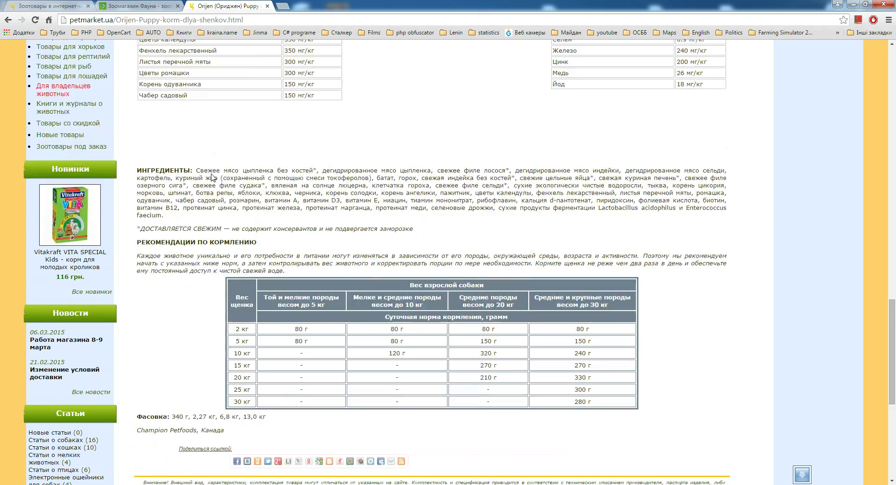
scroll(321, 230, up, 4)
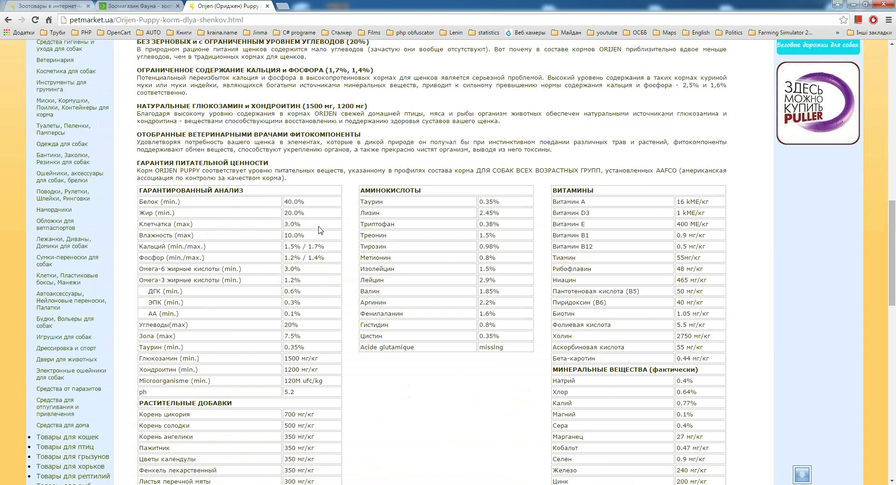
scroll(329, 219, up, 5)
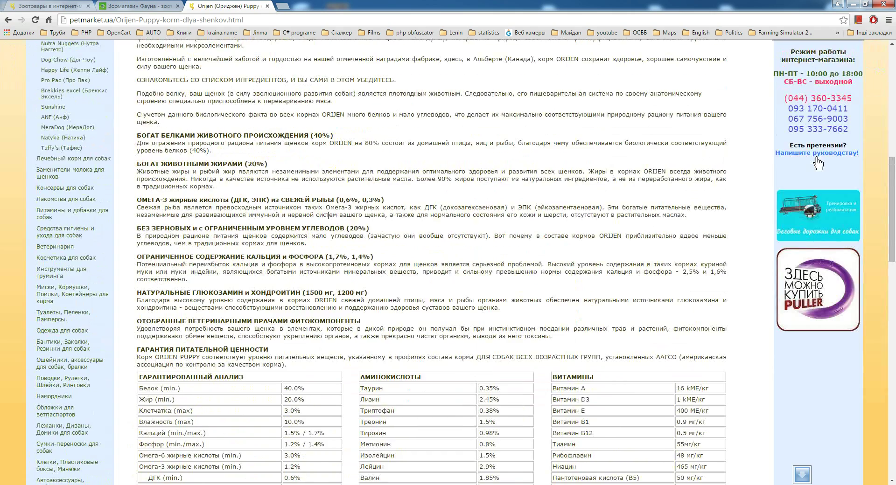
scroll(328, 215, up, 4)
scroll(329, 218, down, 16)
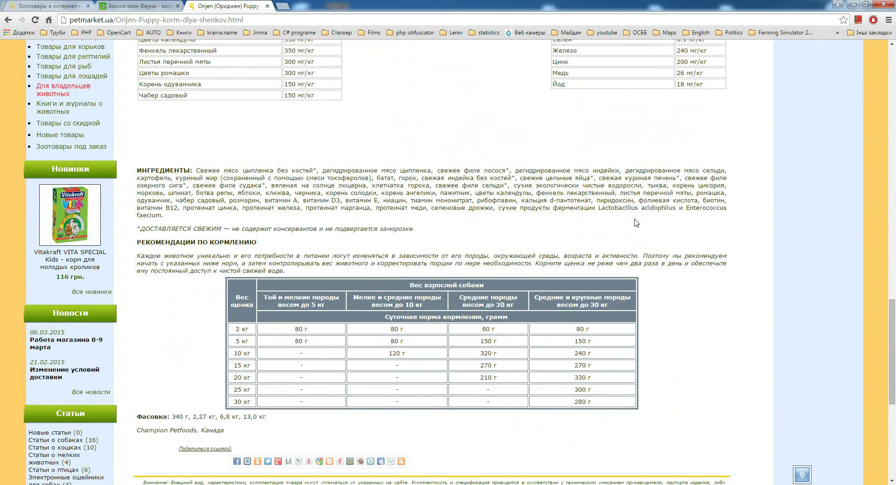
scroll(409, 207, down, 2)
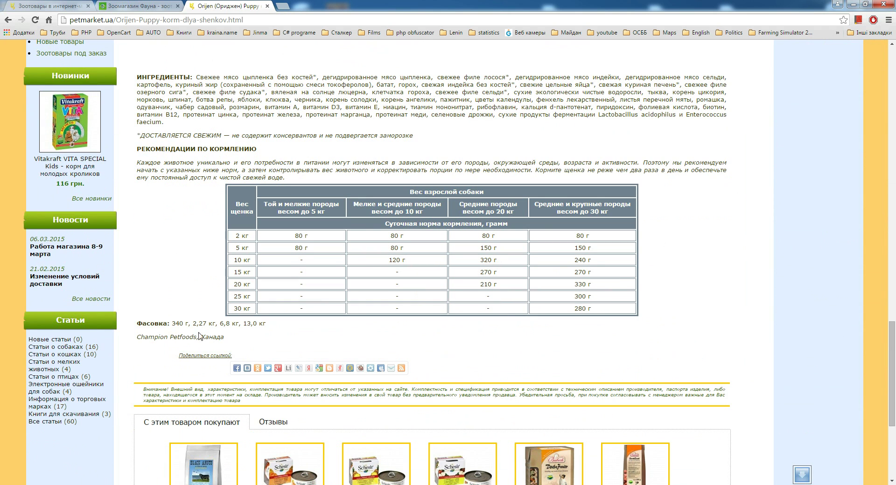
scroll(153, 321, down, 2)
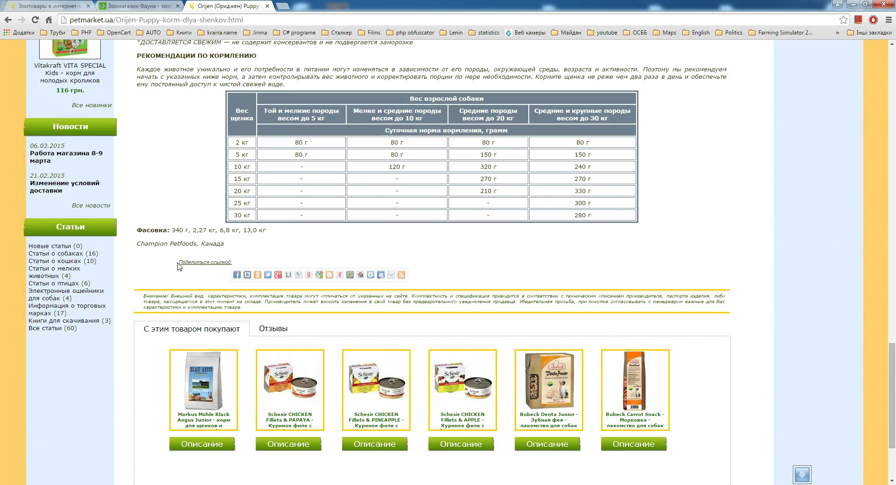
scroll(216, 211, up, 6)
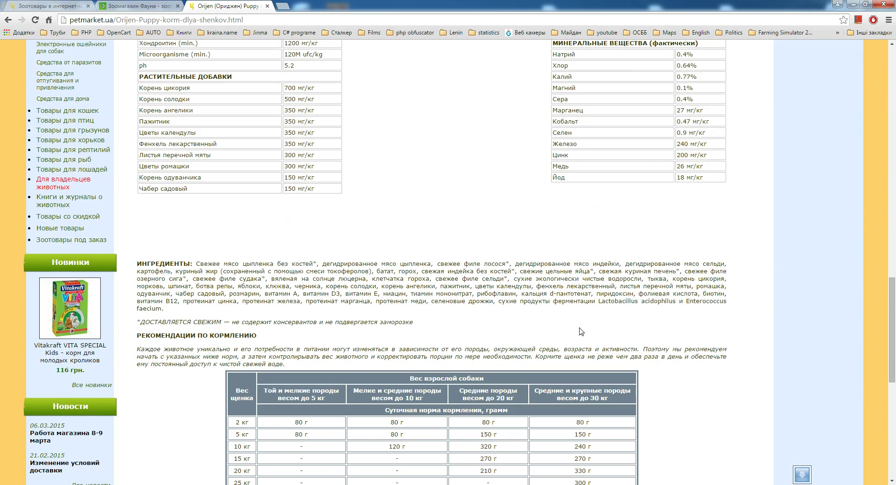
scroll(581, 332, up, 7)
scroll(465, 282, up, 6)
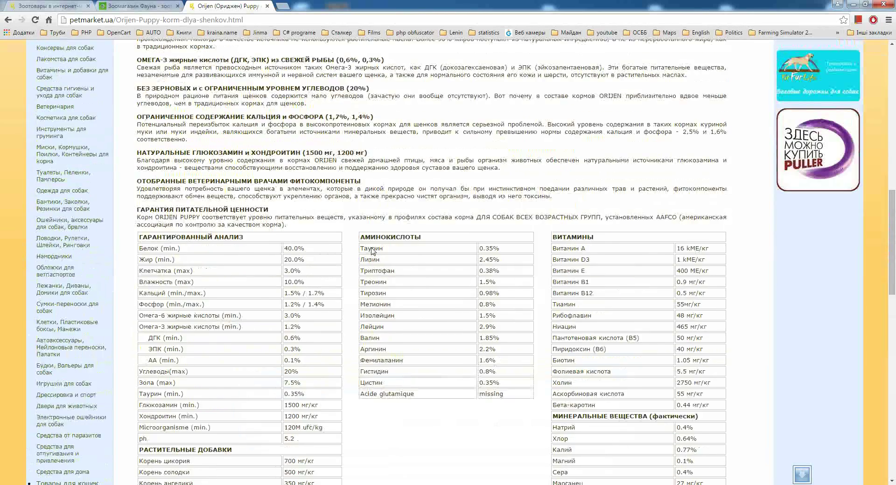
scroll(406, 260, up, 7)
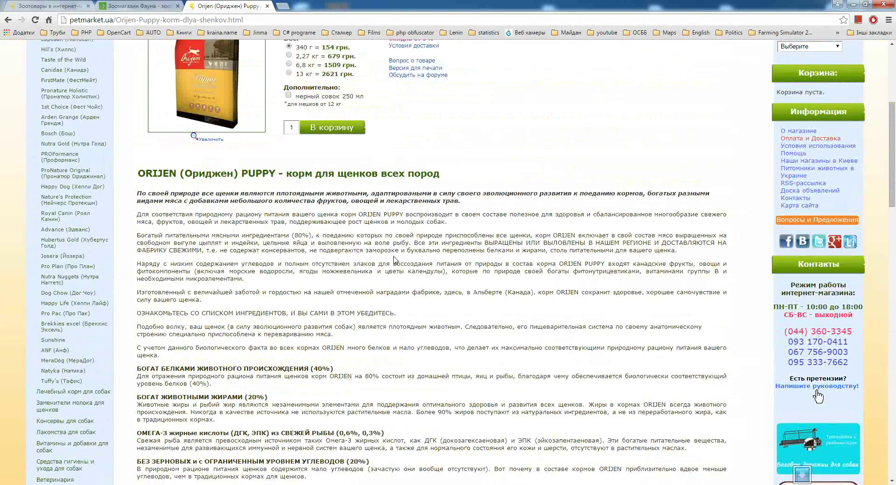
scroll(456, 272, down, 9)
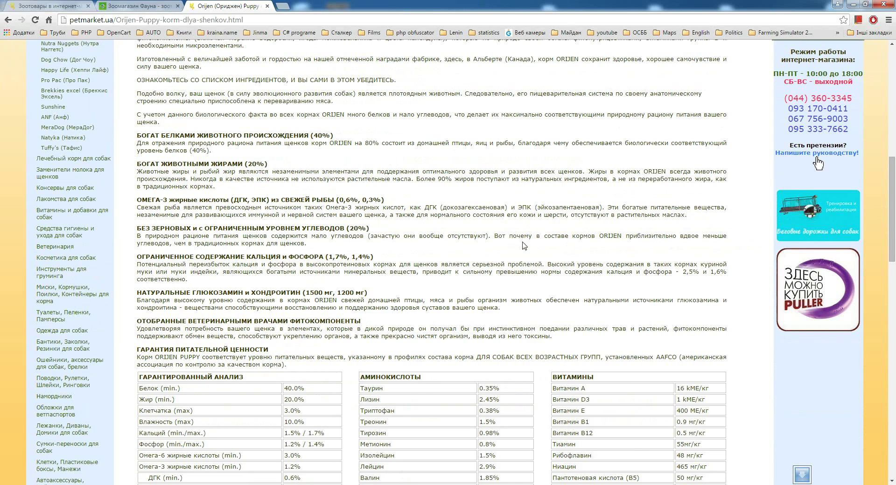
scroll(490, 236, down, 4)
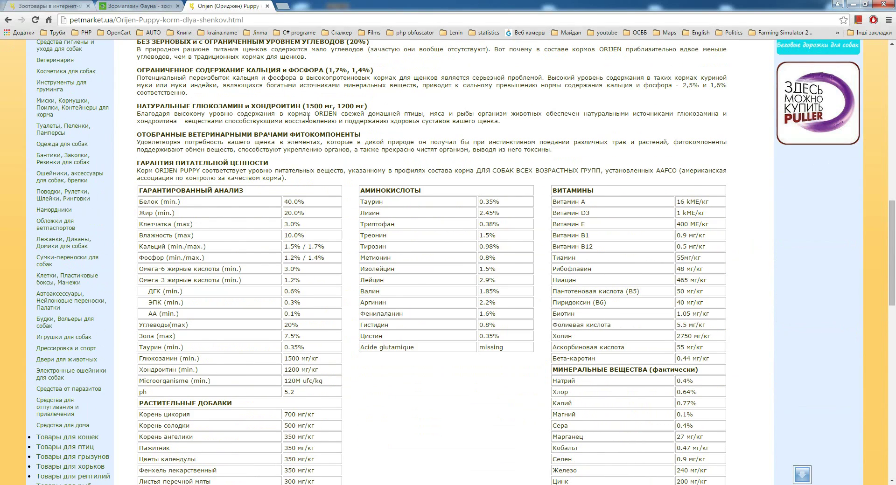
Step: Examine the Orijen PUPPY nutrition tables on the page, including the plant additives list, down to the ingredients
scroll(317, 199, up, 3)
scroll(326, 206, down, 4)
scroll(441, 246, down, 3)
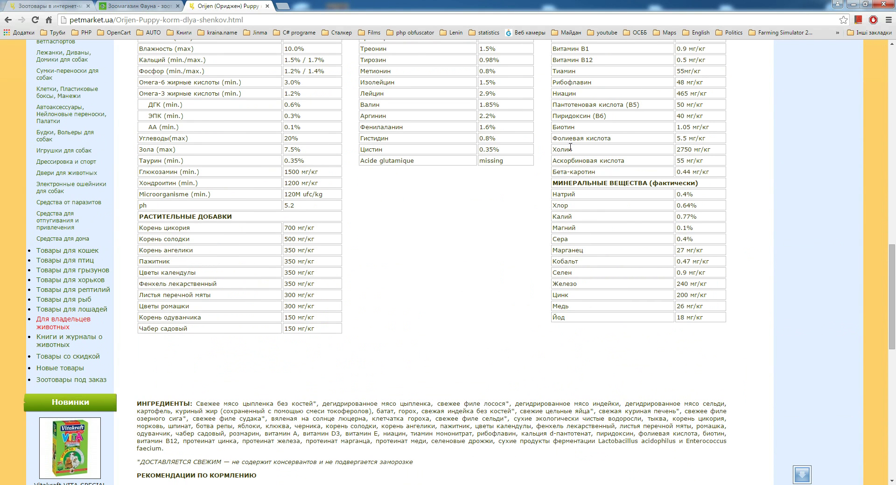
scroll(513, 187, up, 3)
scroll(321, 322, down, 3)
drag(142, 229, 353, 228)
click(346, 235)
drag(141, 228, 345, 225)
scroll(463, 260, up, 5)
scroll(465, 263, down, 6)
click(383, 242)
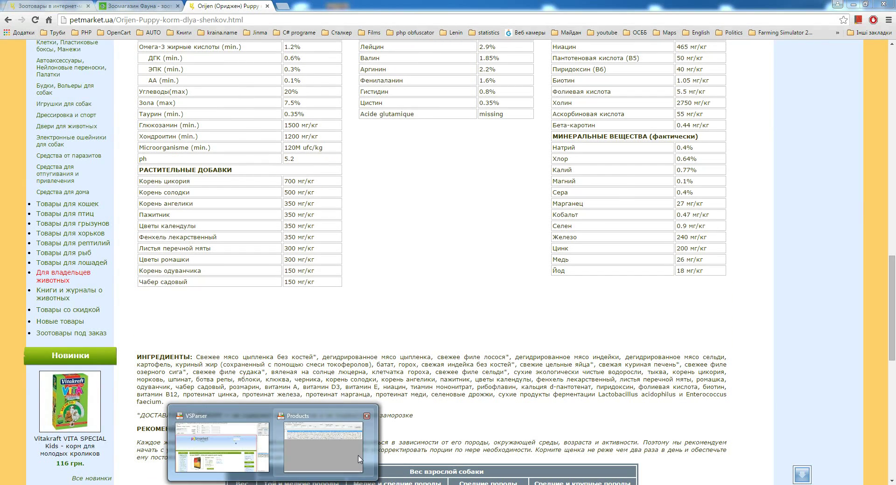
Step: Switch to VSParser's Products window, maximize it, and enlarge the Orijen PUPPY row to make its description easier to read
click(343, 456)
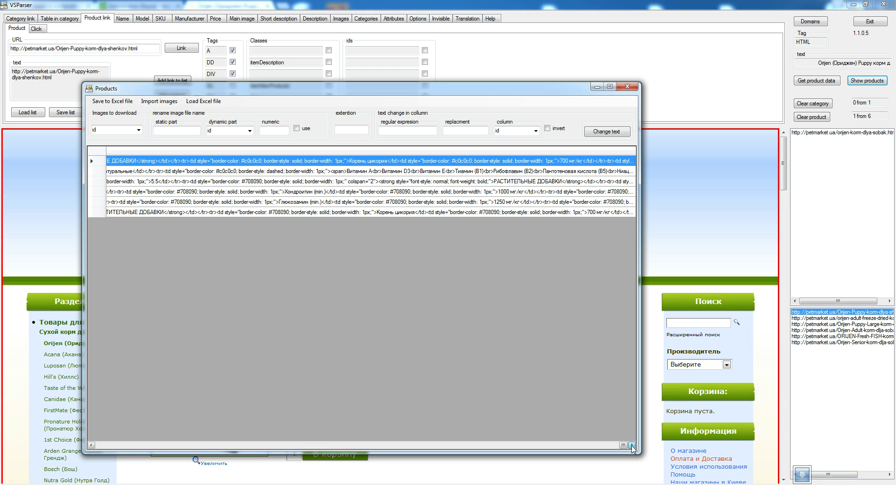
click(610, 87)
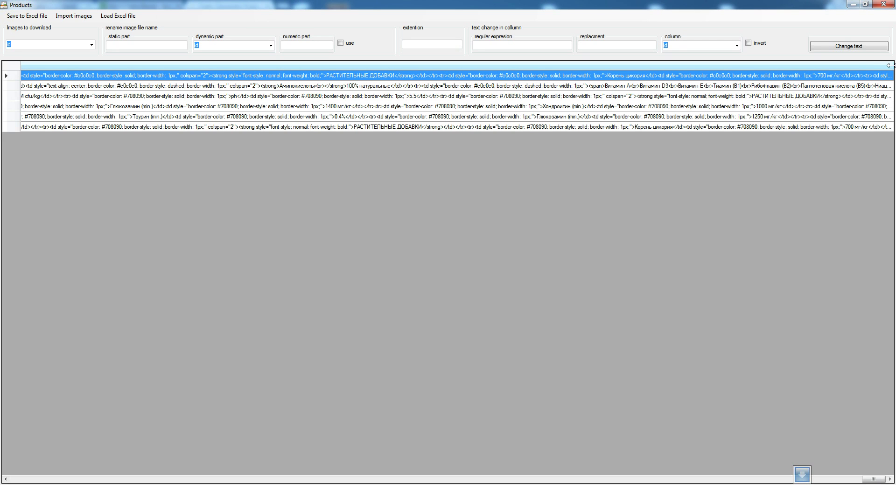
drag(890, 66, 830, 110)
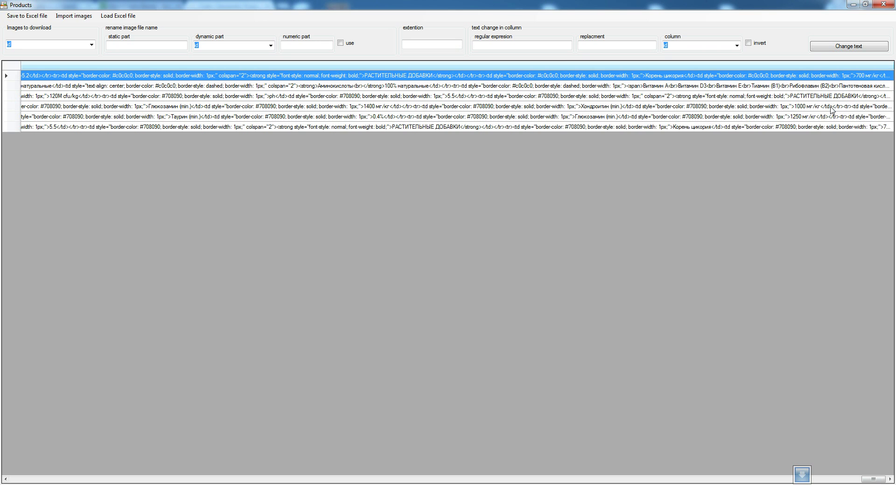
double_click(890, 65)
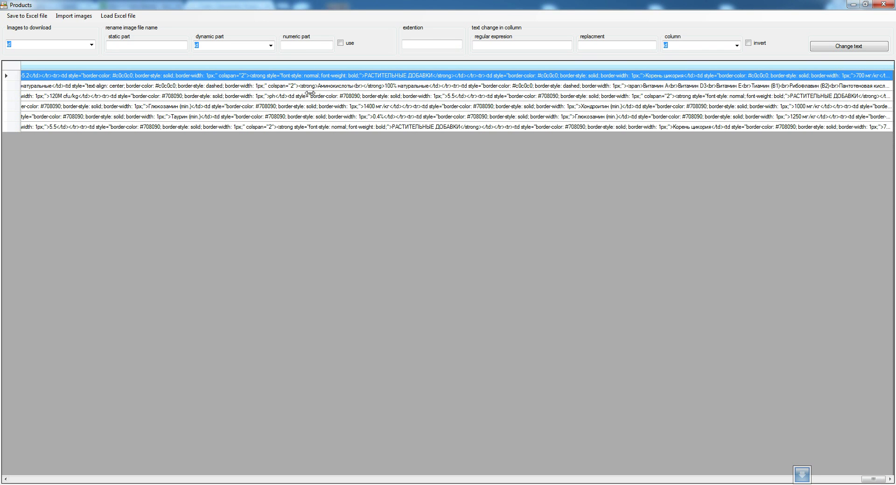
drag(14, 81, 16, 156)
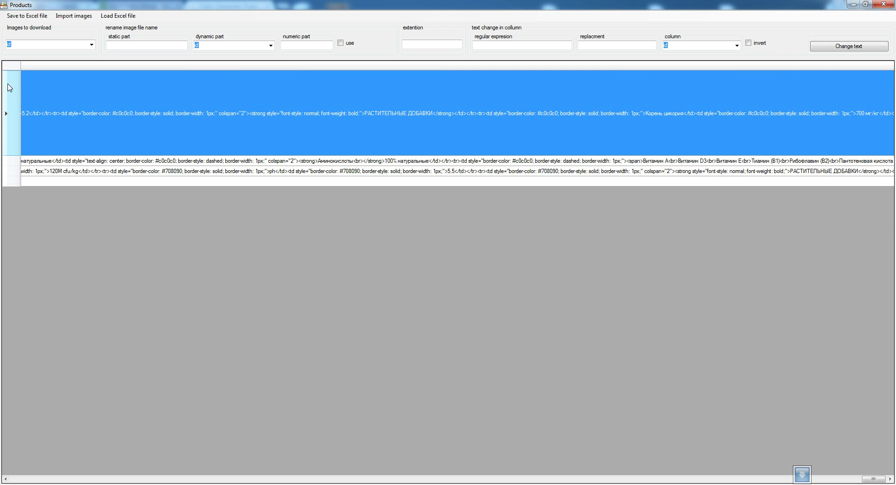
Step: Open the Orijen PUPPY description cell for editing and examine its text through to the share-link ending
click(869, 119)
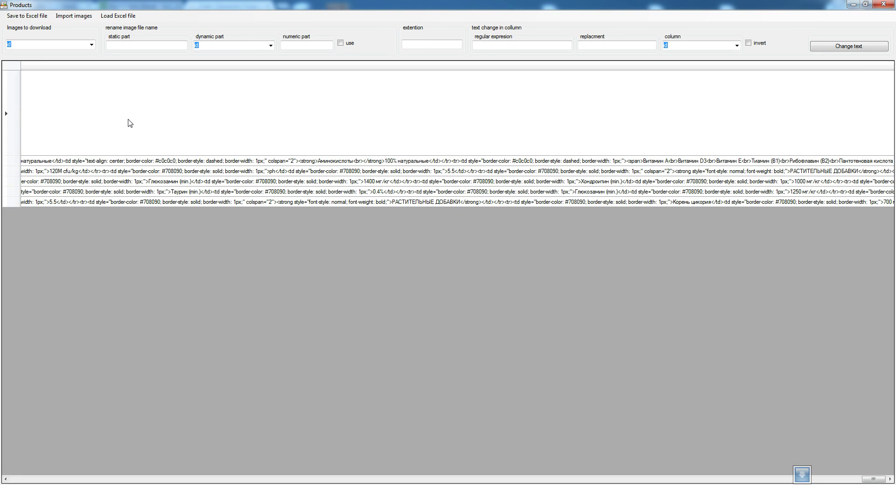
key(ctrl+z)
click(109, 115)
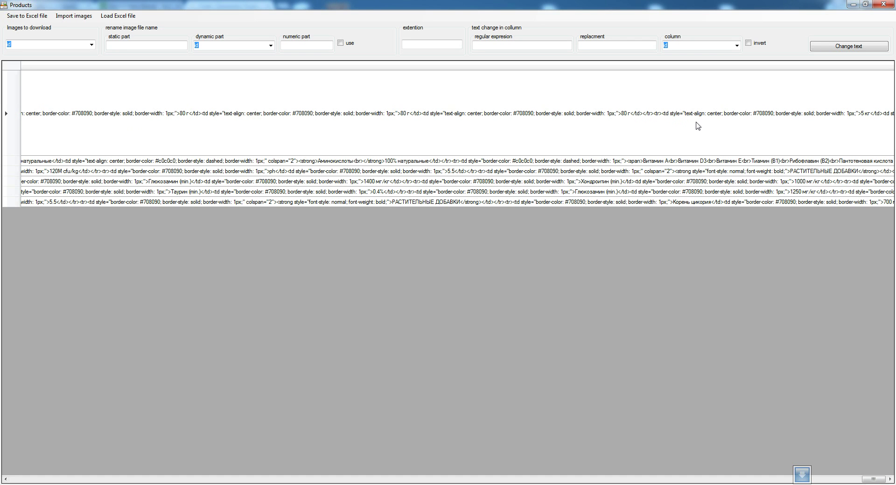
key(ctrl+z)
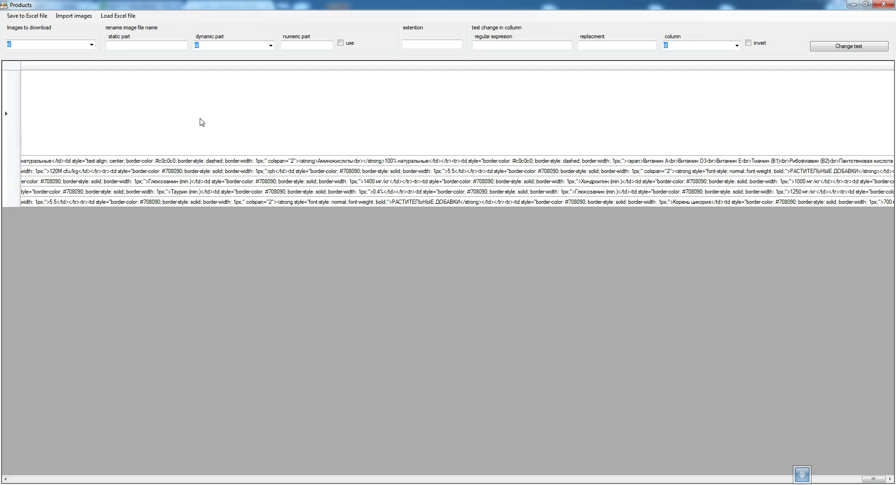
key(ctrl+z)
click(187, 163)
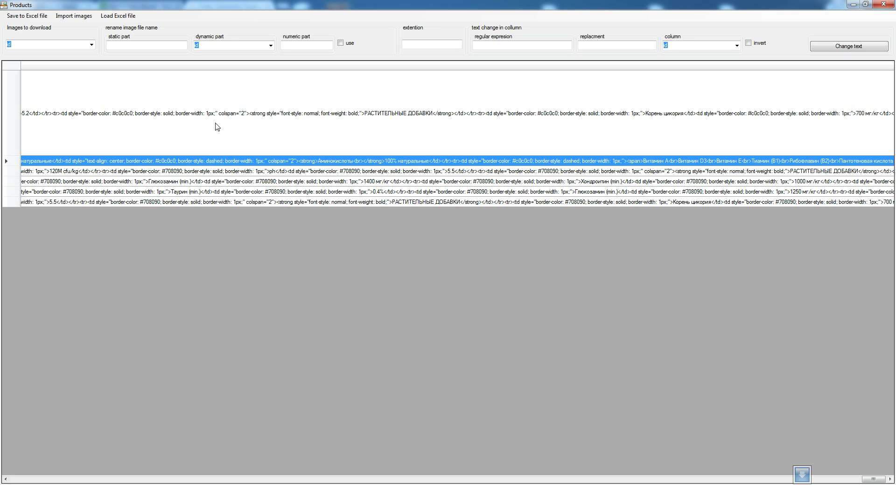
click(216, 124)
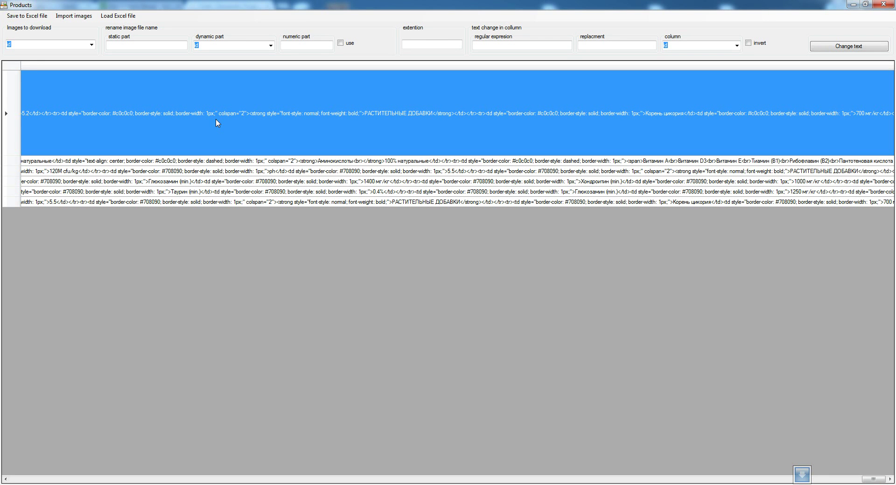
click(215, 123)
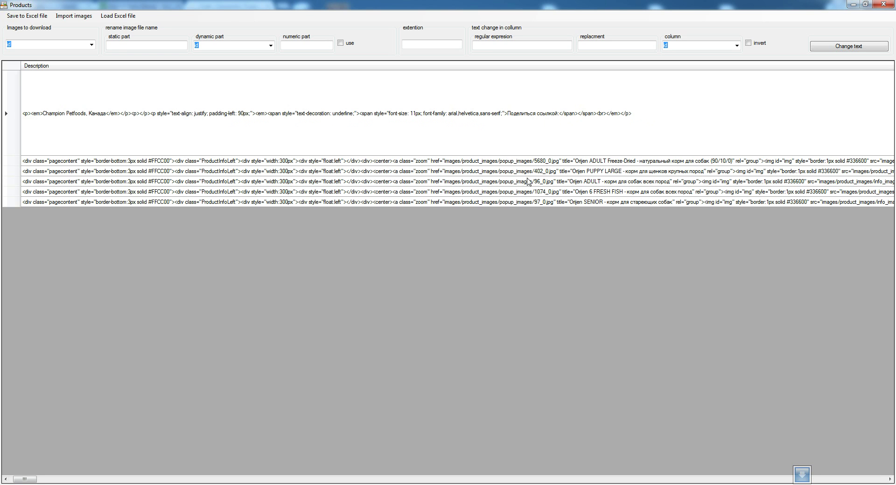
Step: Switch to Chrome and select the Orijen PUPPY description from the share-link line up to its heading for comparison
key(alt+Tab)
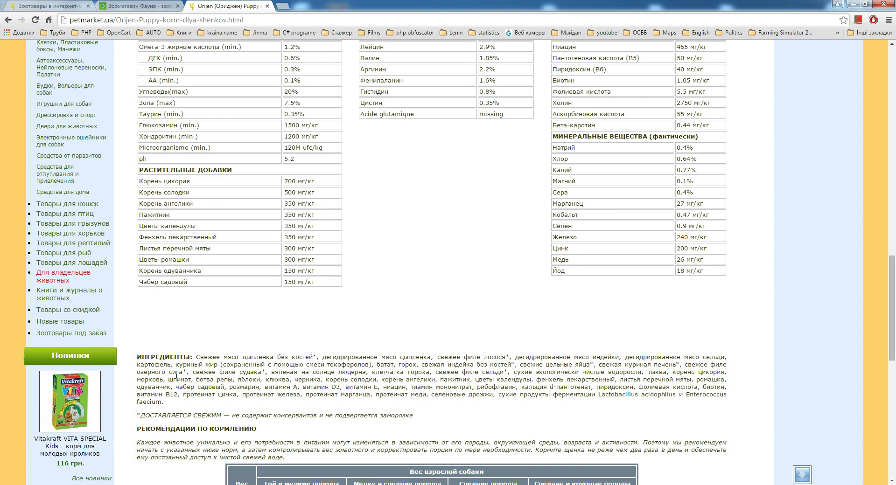
scroll(251, 374, down, 6)
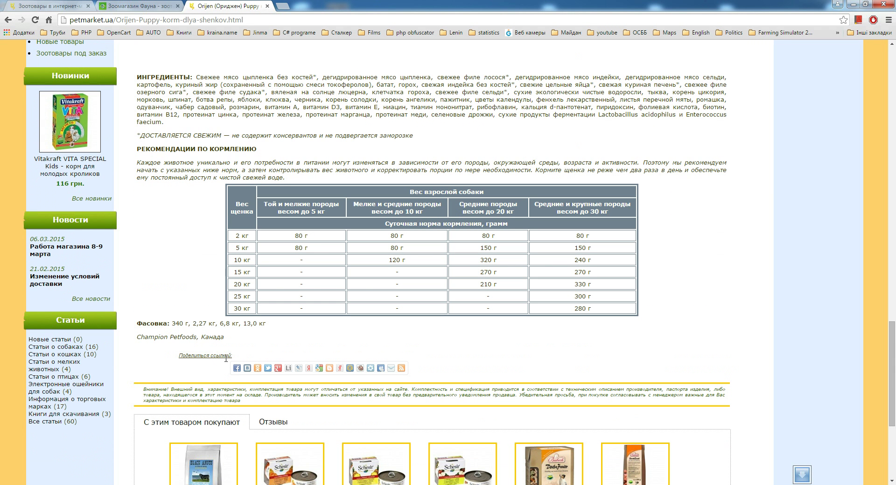
drag(235, 357, 136, 128)
scroll(164, 198, up, 3)
scroll(159, 191, up, 10)
scroll(141, 159, up, 6)
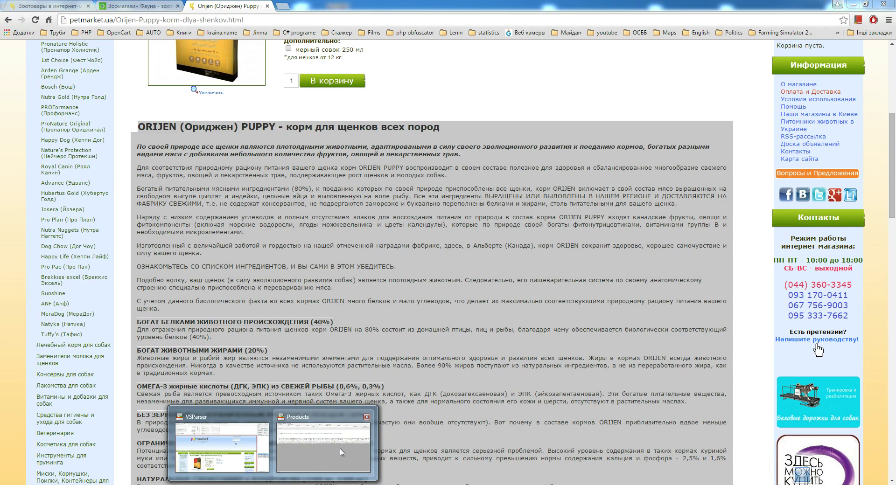
Step: Return to the Products window and examine the beginning of the Orijen PUPPY description's HTML, including the product image markup
click(341, 450)
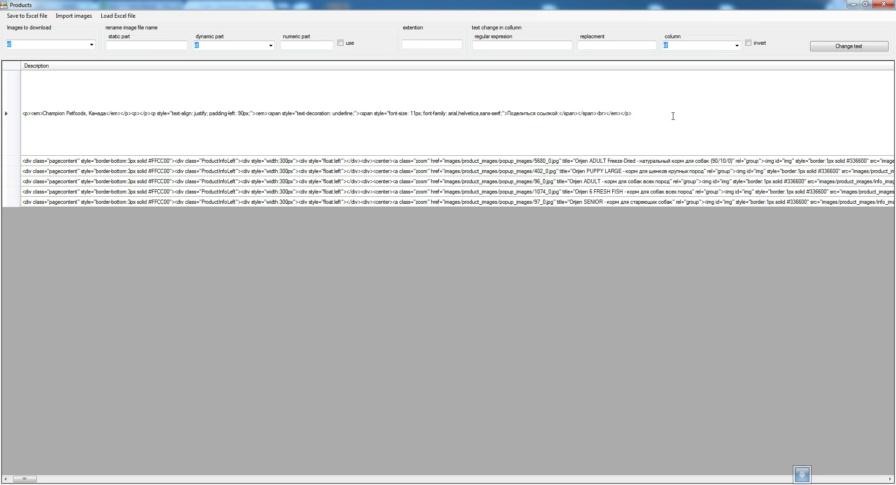
key(ctrl+a)
key(ctrl+v)
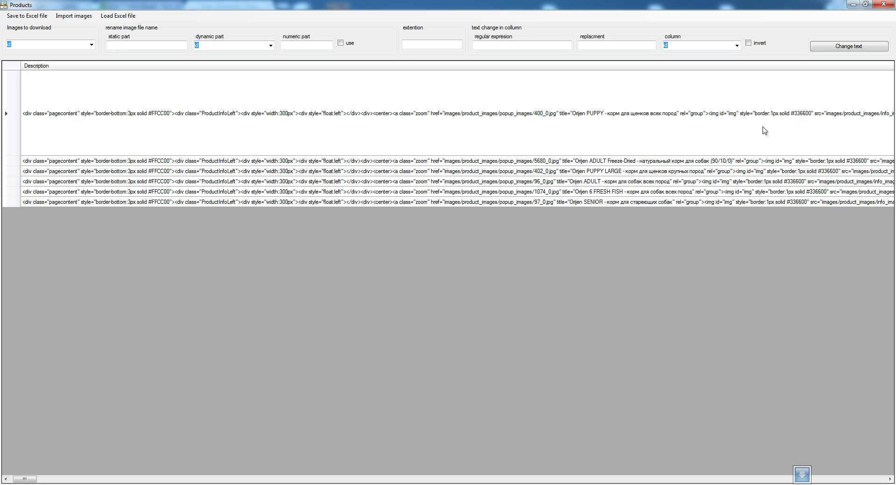
scroll(431, 294, right, 5)
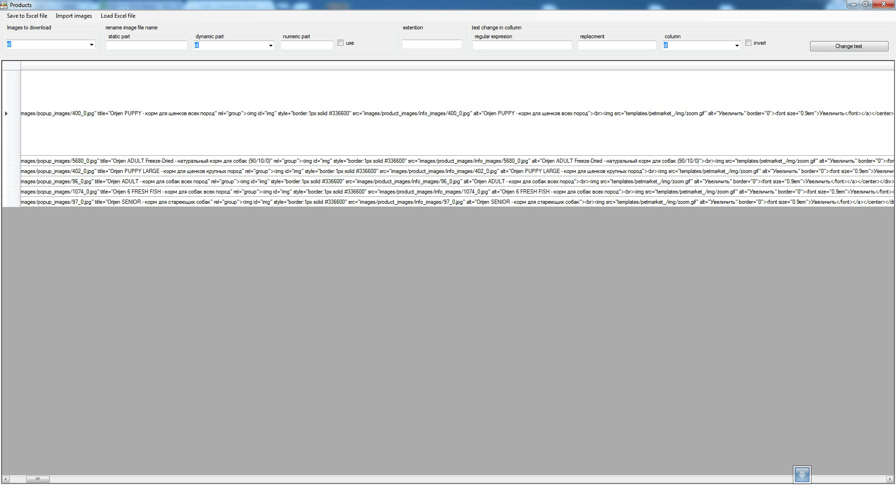
Step: Switch to Chrome, clear the text selection, and examine the Orijen PUPPY page from the product options through the description's opening sections
key(alt+Tab)
scroll(170, 144, up, 5)
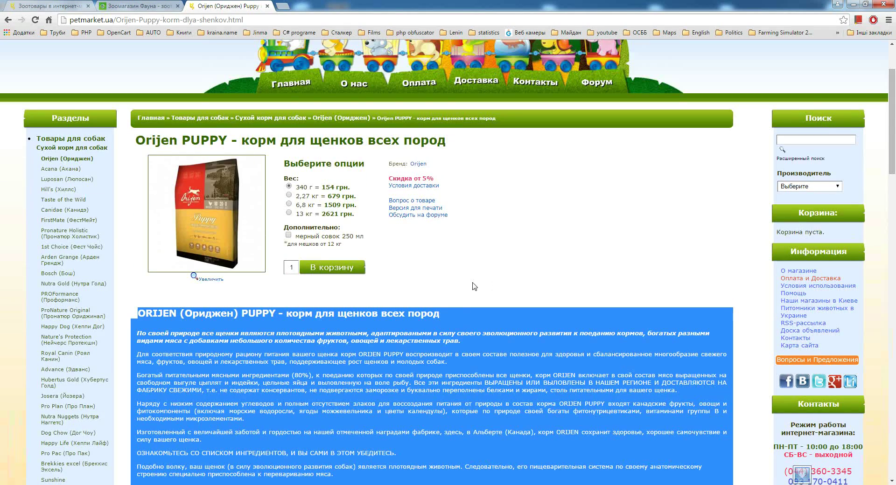
scroll(475, 287, down, 5)
click(377, 220)
scroll(355, 280, up, 3)
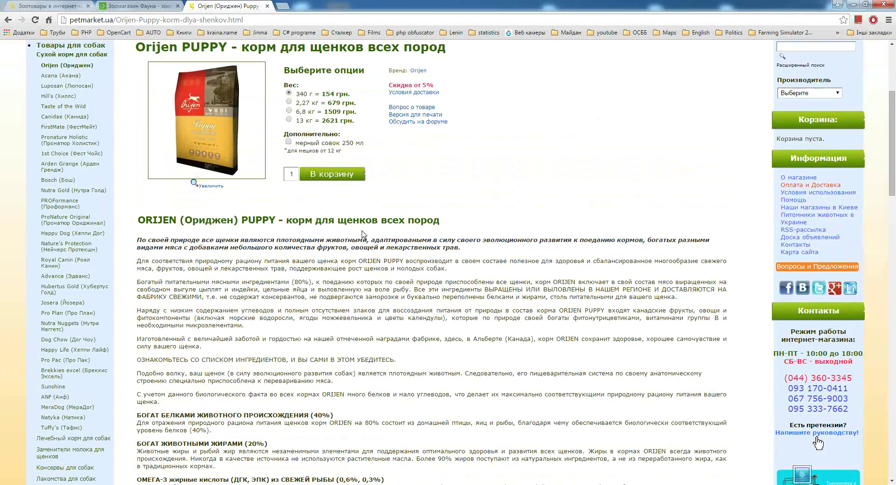
scroll(423, 273, down, 4)
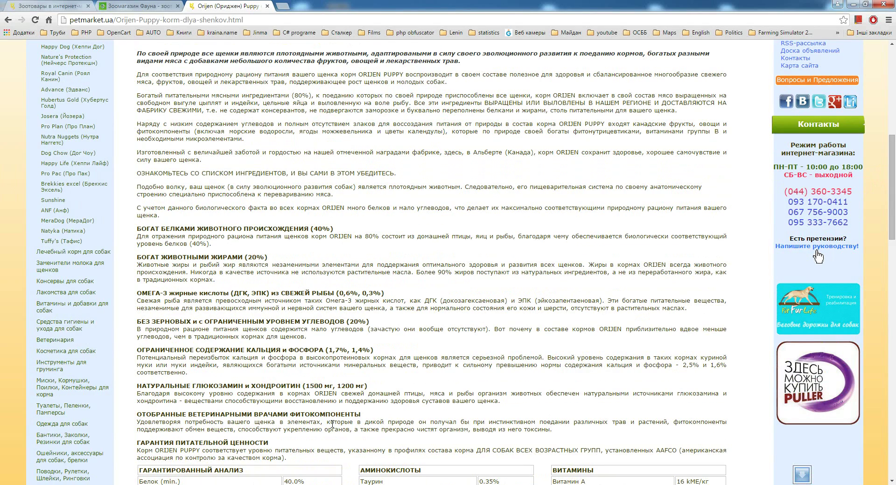
Step: Return to the Products window, view the table from its id and Name columns, and close it
click(343, 451)
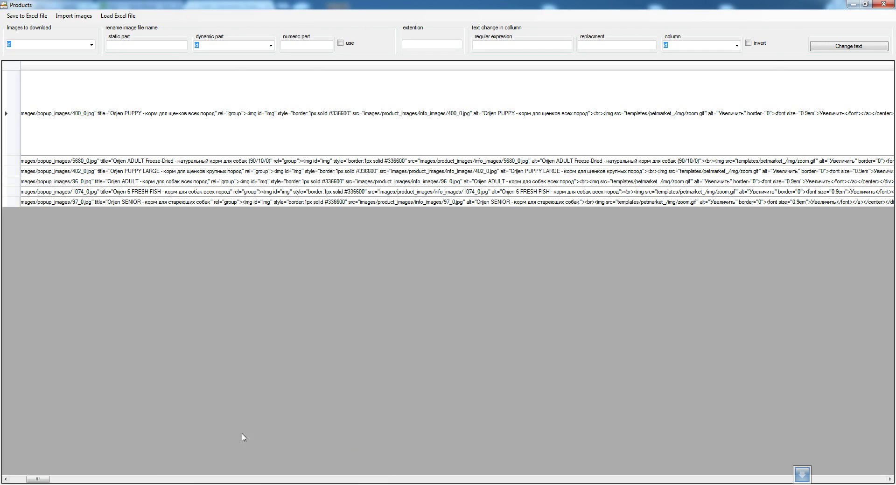
drag(41, 479, 14, 477)
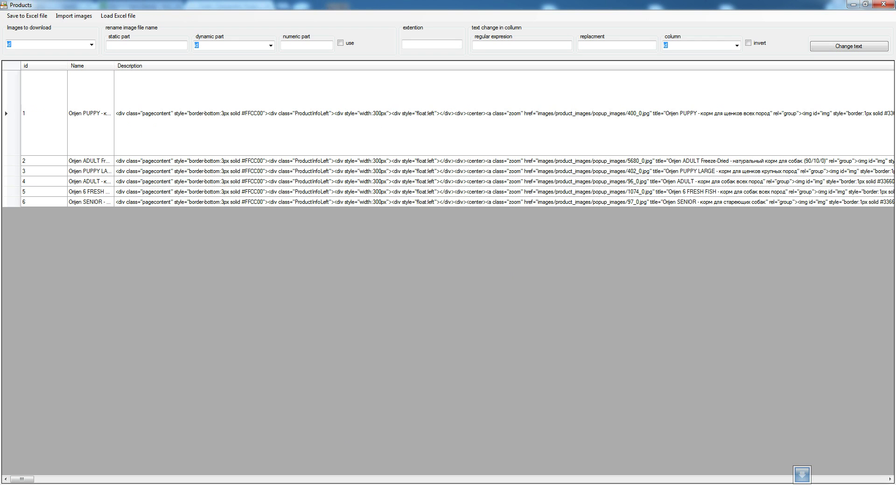
click(884, 4)
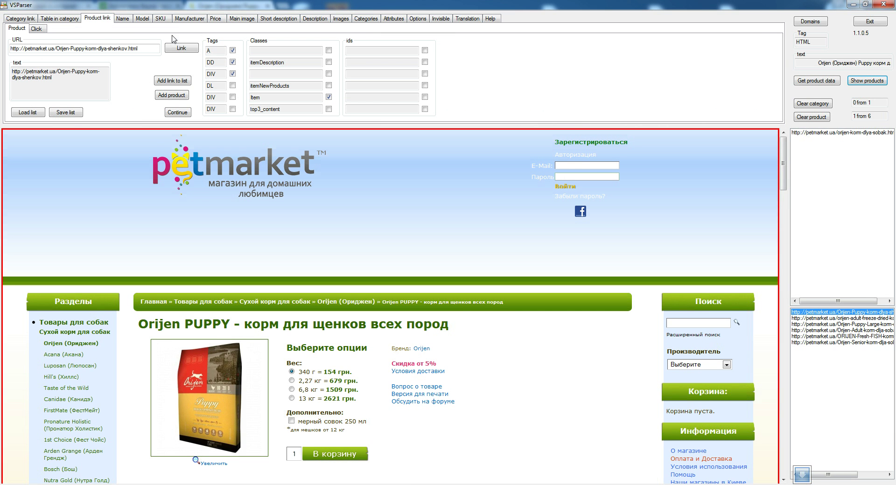
Step: Show VSParser's category link settings, switch to the Fauna shop page in Chrome, and copy its address, faunamarket.com
click(22, 19)
key(alt+Tab)
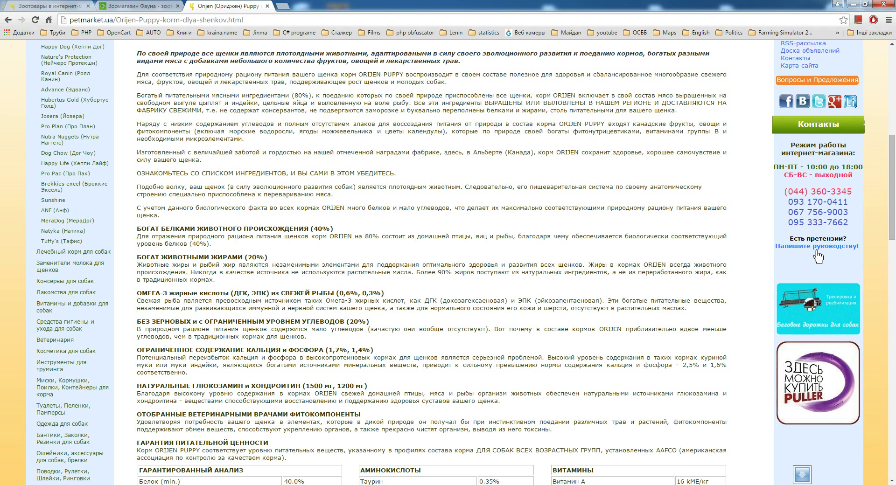
click(136, 6)
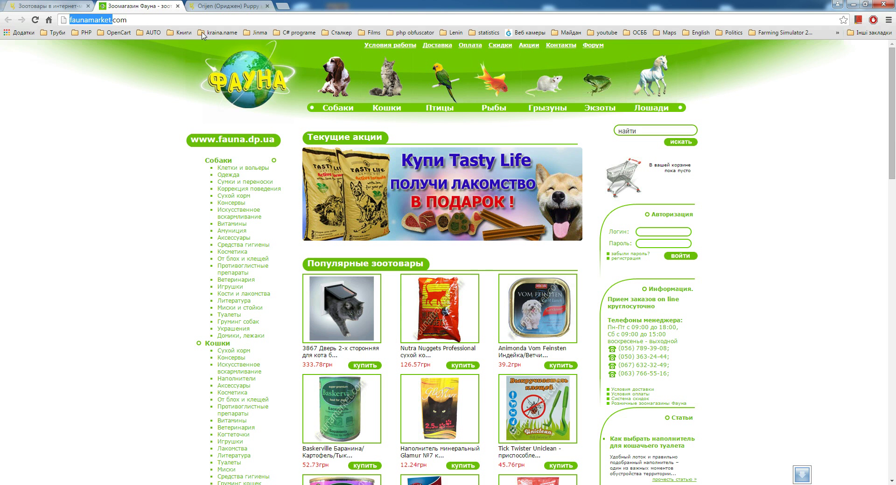
drag(128, 19, 66, 18)
key(ctrl+c)
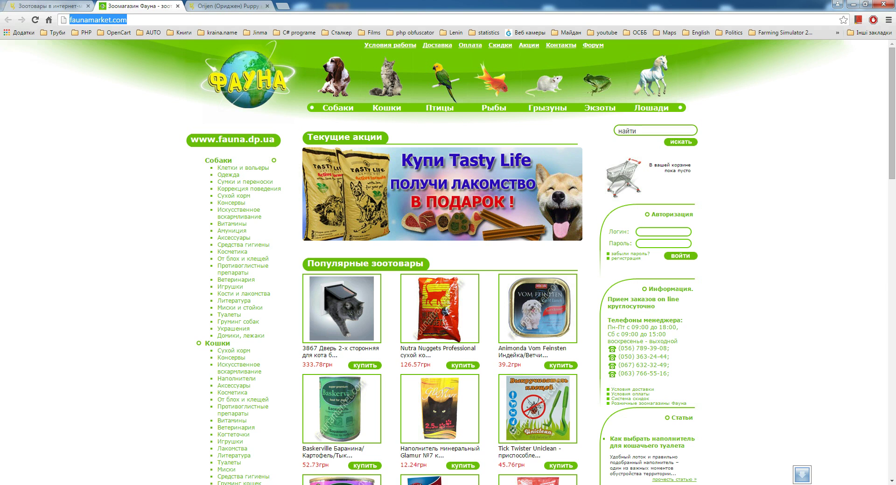
key(alt+Tab)
drag(130, 39, 5, 41)
key(ctrl+v)
click(178, 39)
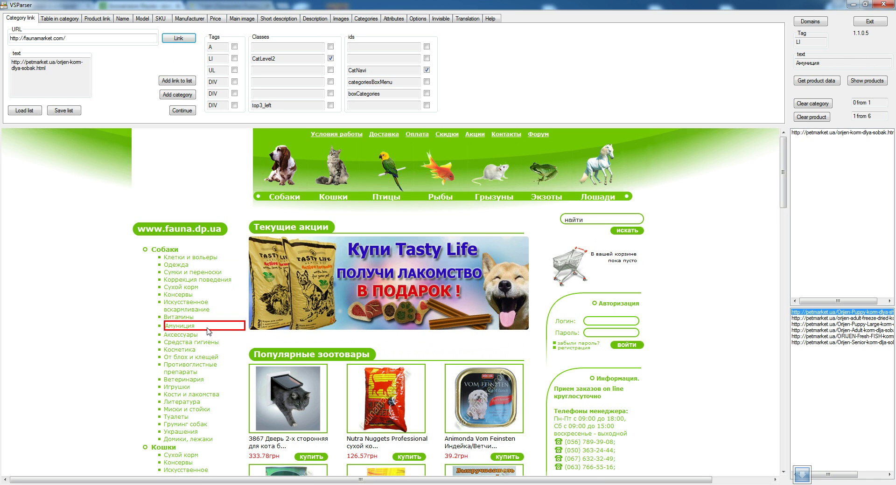
Step: Clear the collected petmarket.ua product links and the category link list
shift+click(833, 343)
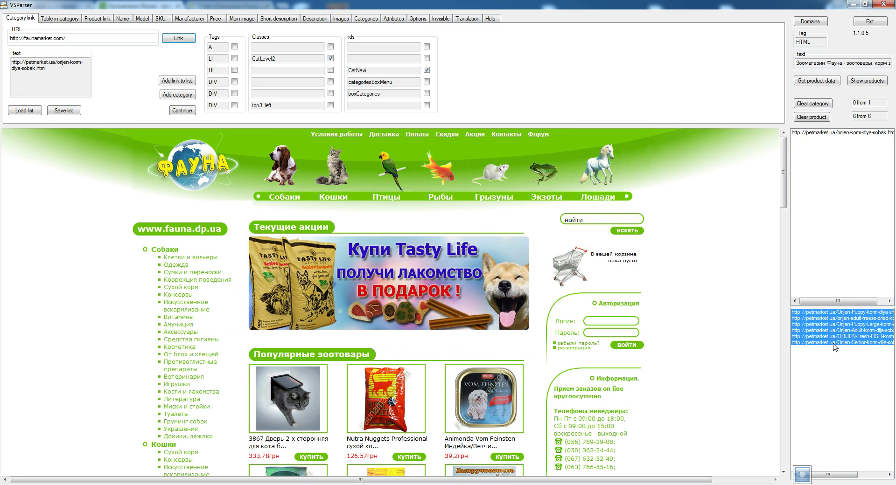
click(817, 119)
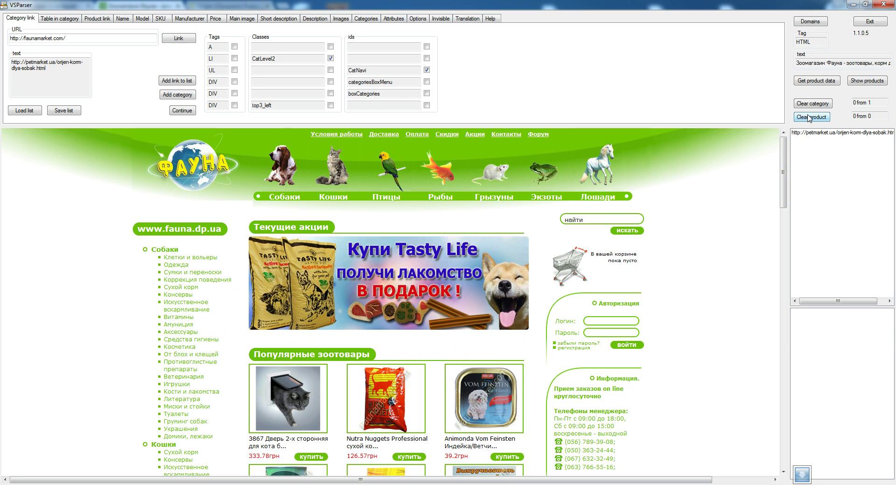
click(808, 133)
click(812, 104)
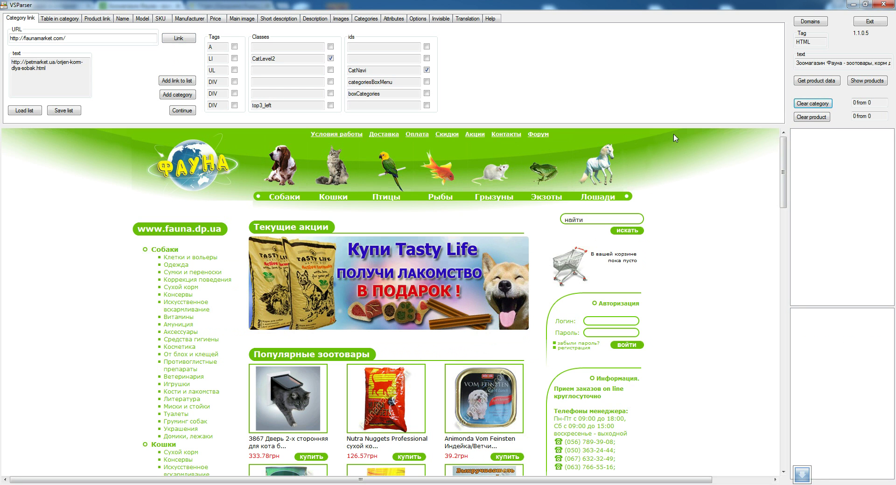
Step: Pick the Baskerville Баранина/Картофель/Тыква image among the popular products and open its product page
scroll(203, 329, down, 5)
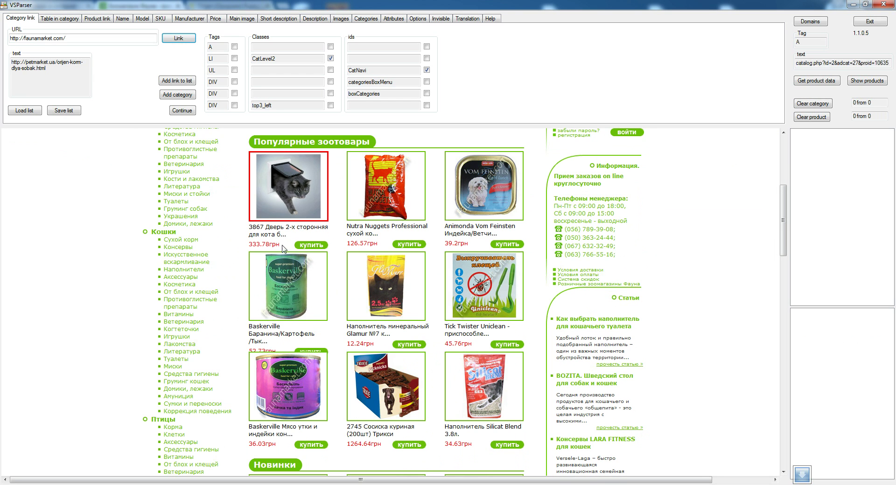
click(288, 282)
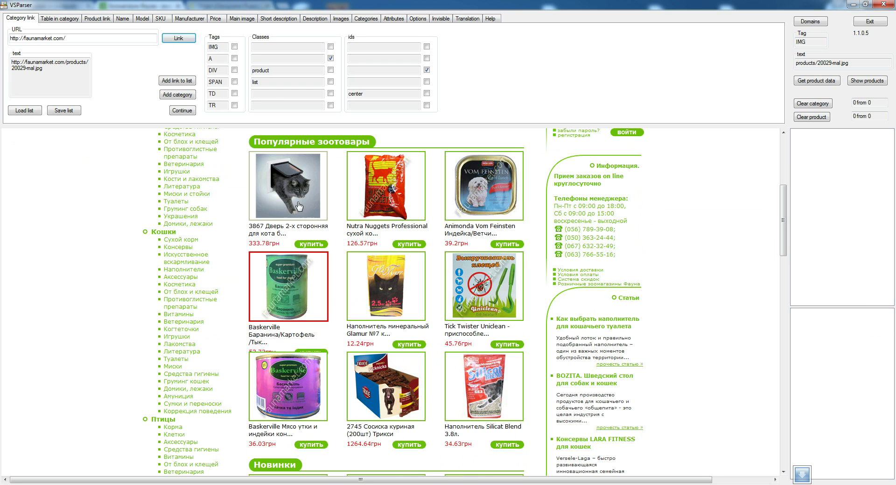
click(286, 282)
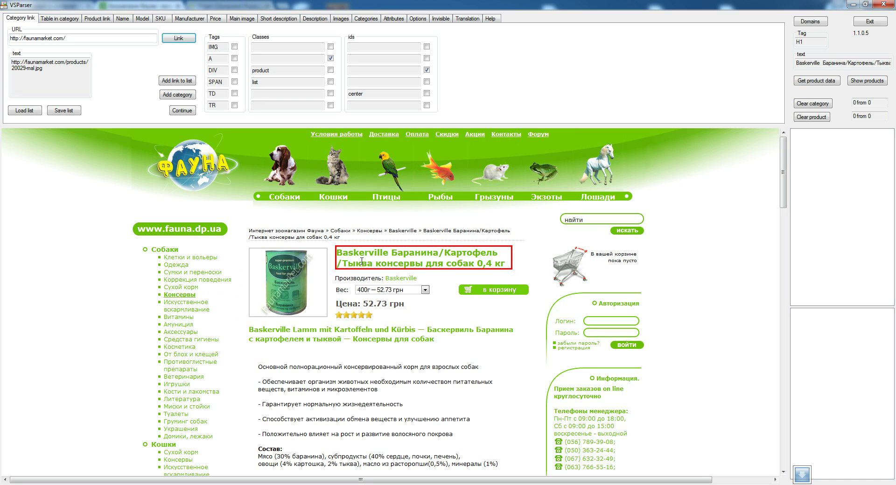
Step: Look through the Baskerville product page, open the Консервы category under Собаки, and browse to its product listing
scroll(396, 337, down, 7)
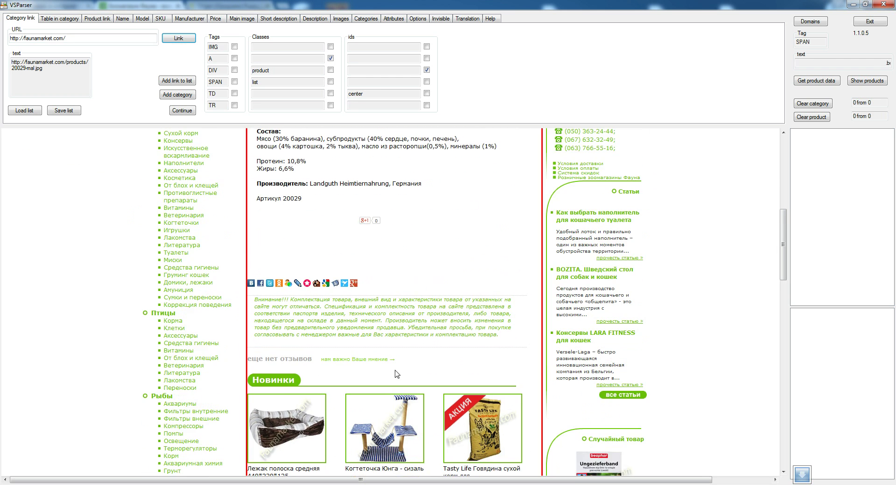
scroll(366, 347, up, 7)
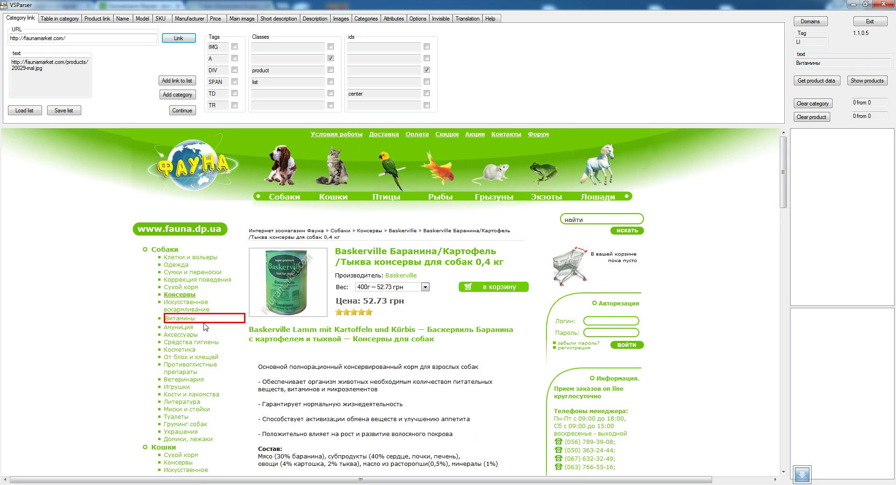
click(184, 296)
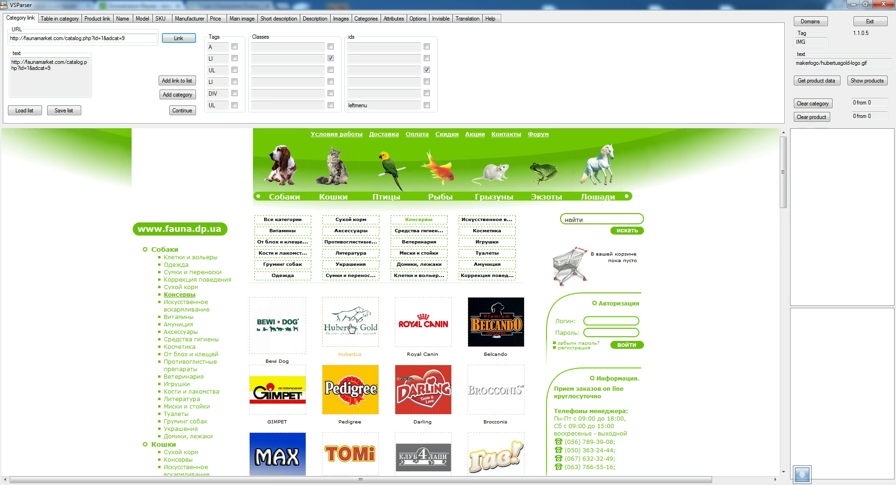
scroll(360, 306, down, 3)
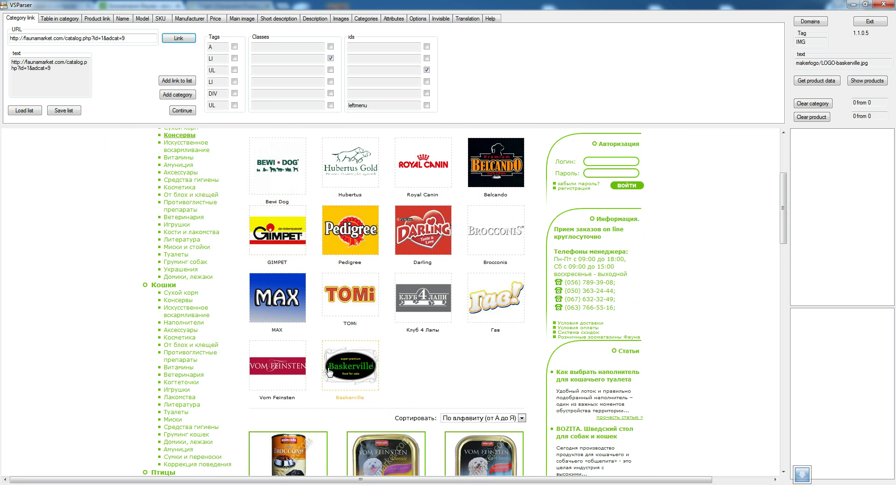
scroll(283, 204, down, 5)
scroll(283, 279, down, 3)
scroll(284, 254, up, 3)
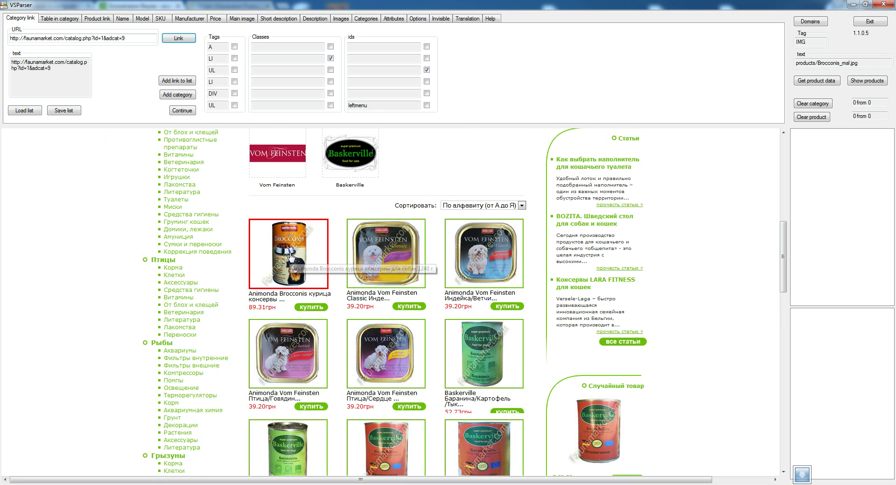
Step: Capture the Animonda Brocconis курица product link, add it to the product link list, and load its page
click(98, 18)
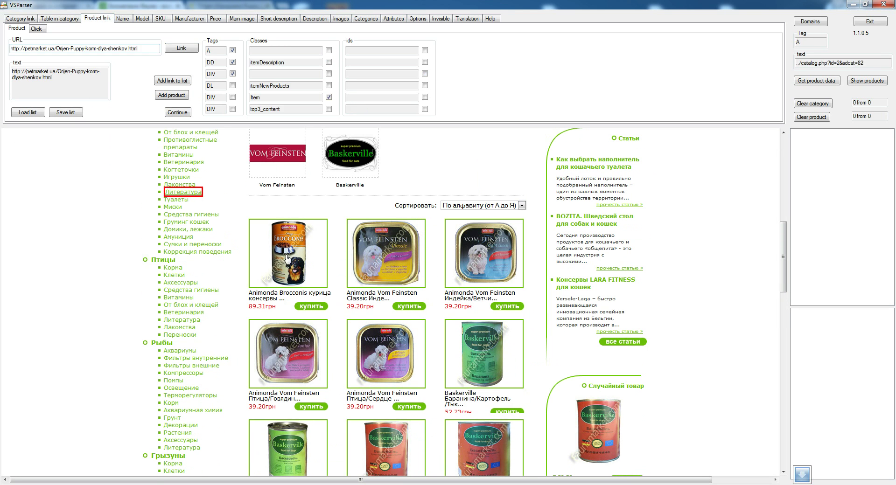
click(273, 299)
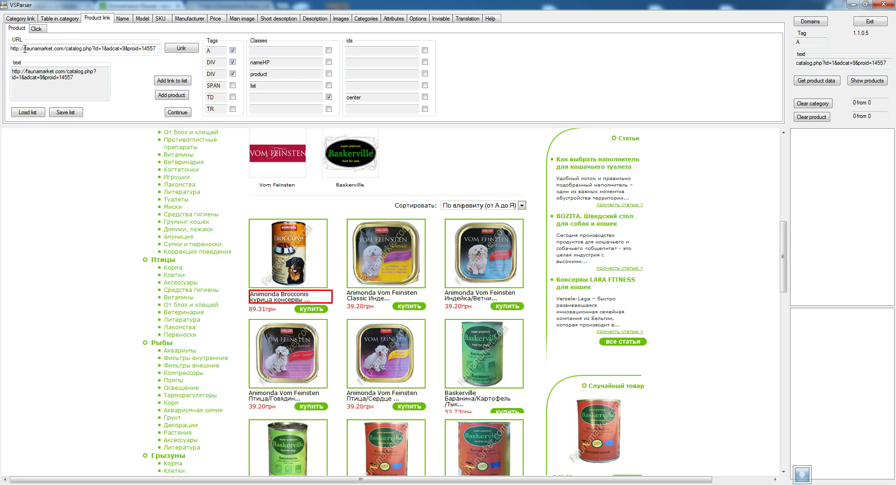
click(181, 84)
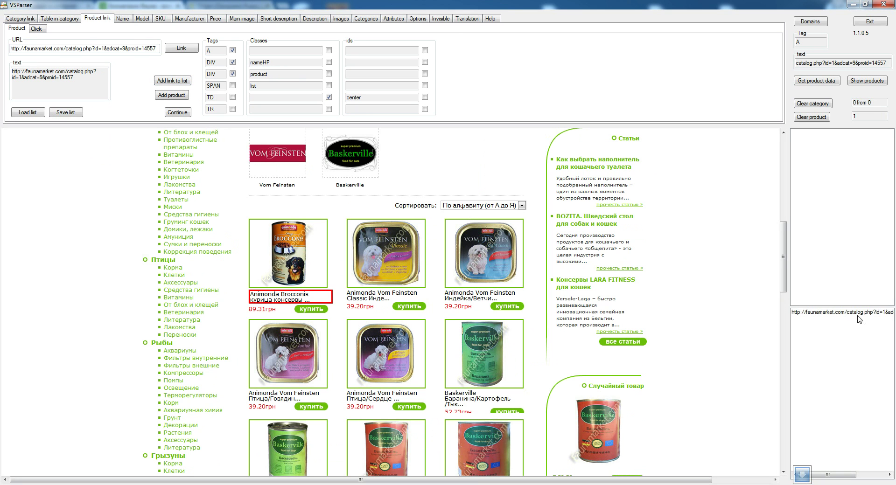
click(844, 312)
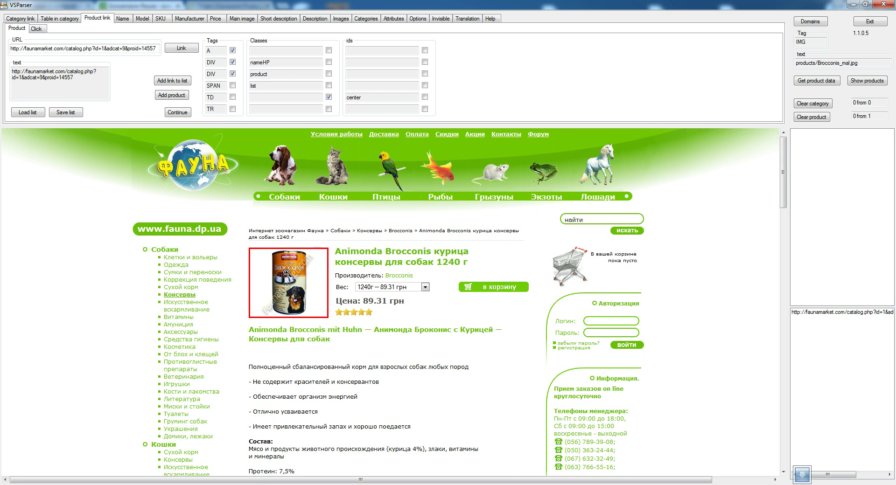
click(123, 20)
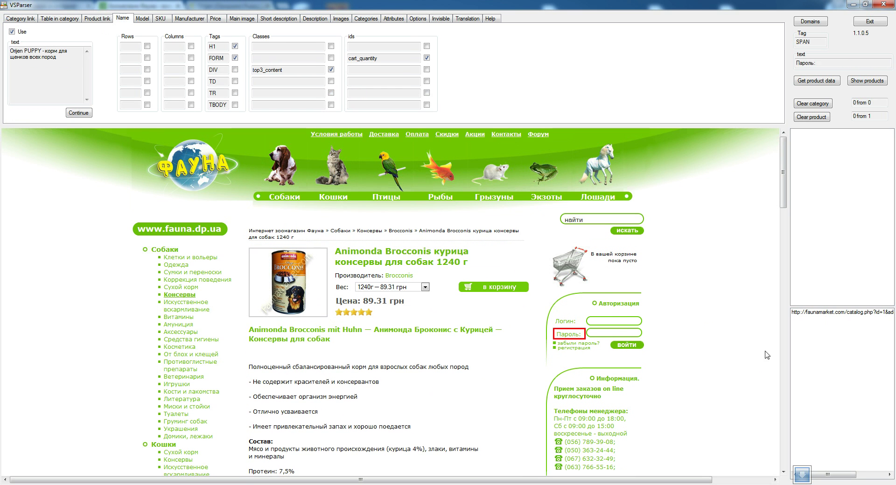
click(97, 18)
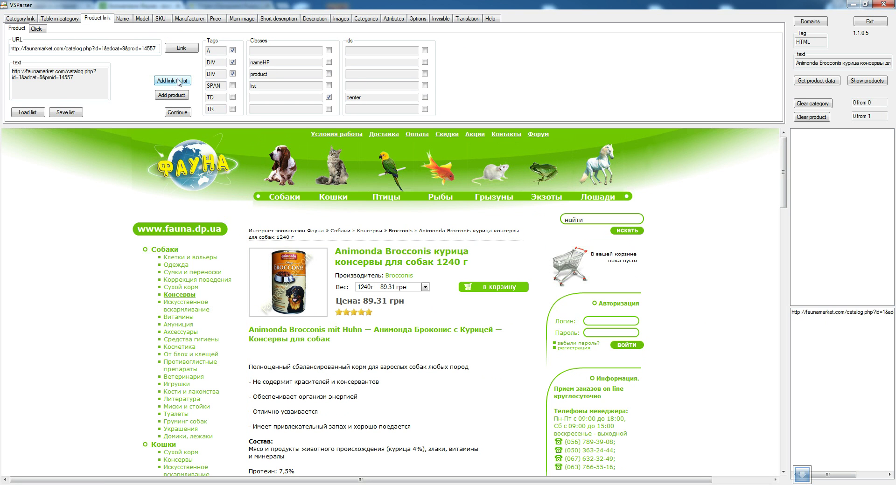
click(19, 19)
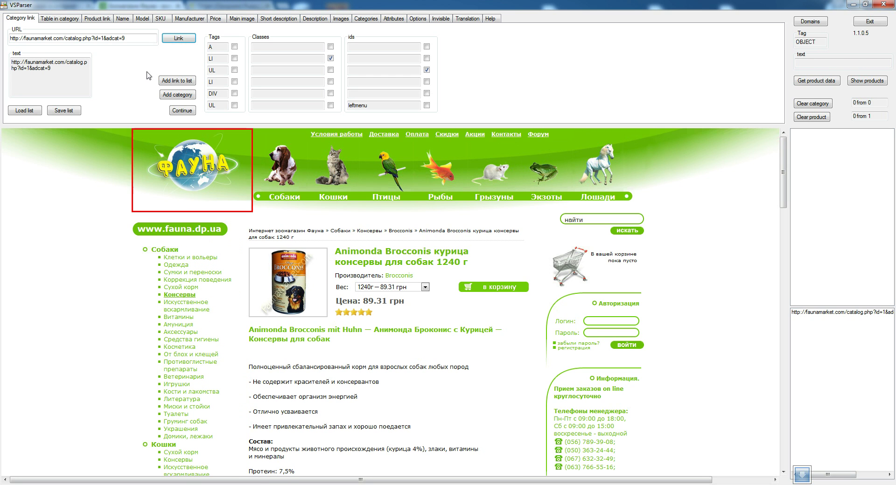
Step: Capture the Animonda Brocconis title as the Name source, matching classes ops and list and id oneprod
click(121, 18)
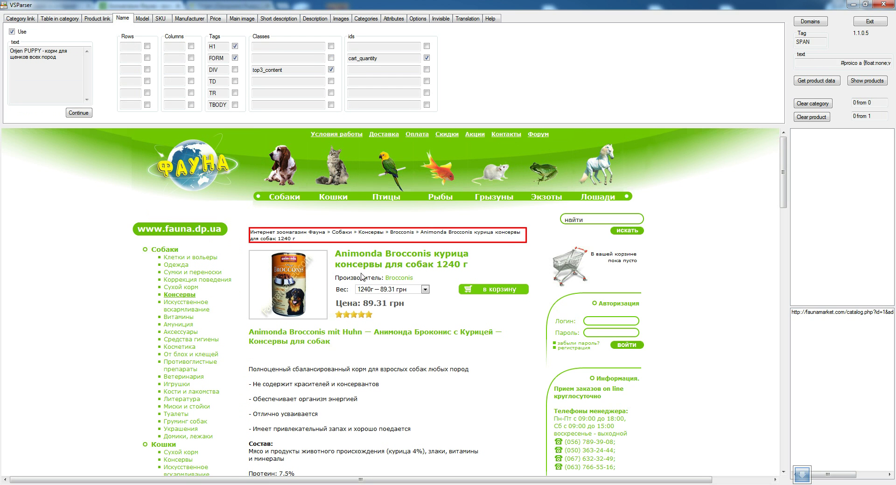
click(393, 256)
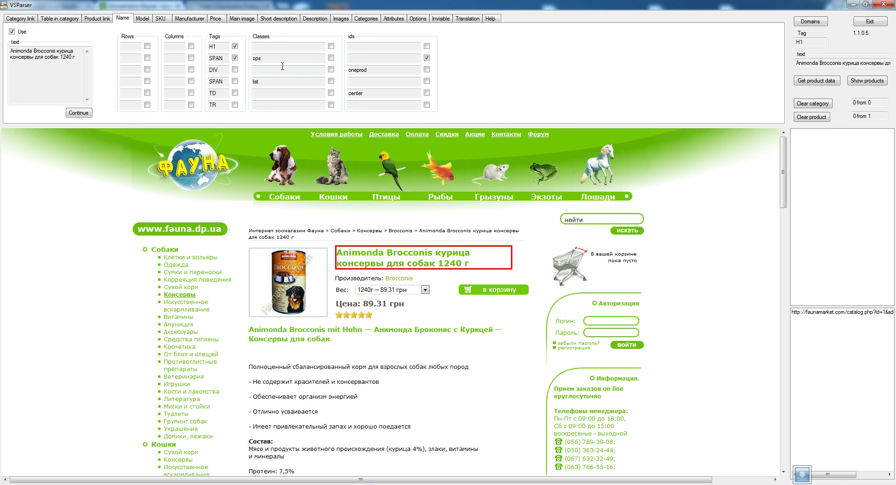
click(331, 81)
click(427, 58)
Step: Inspect the extent of the Animonda Brocconis description block and capture it as the Description source
click(309, 20)
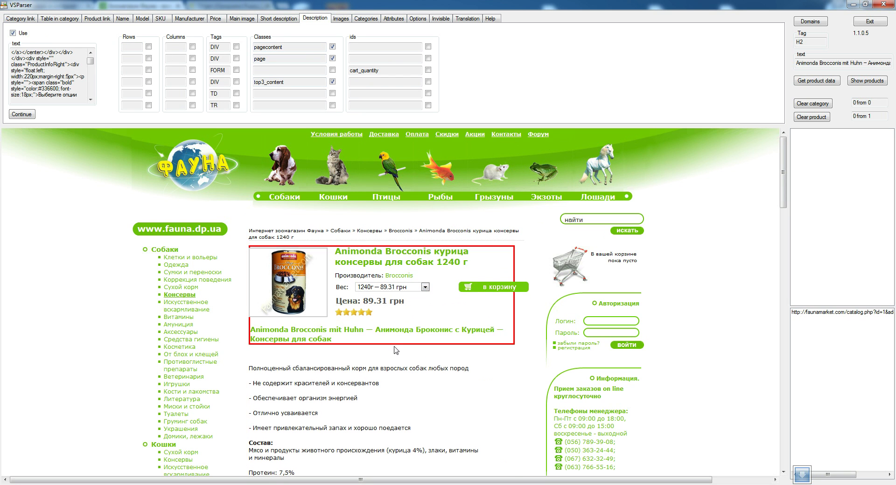
scroll(396, 396, down, 5)
scroll(380, 333, down, 4)
scroll(366, 280, up, 5)
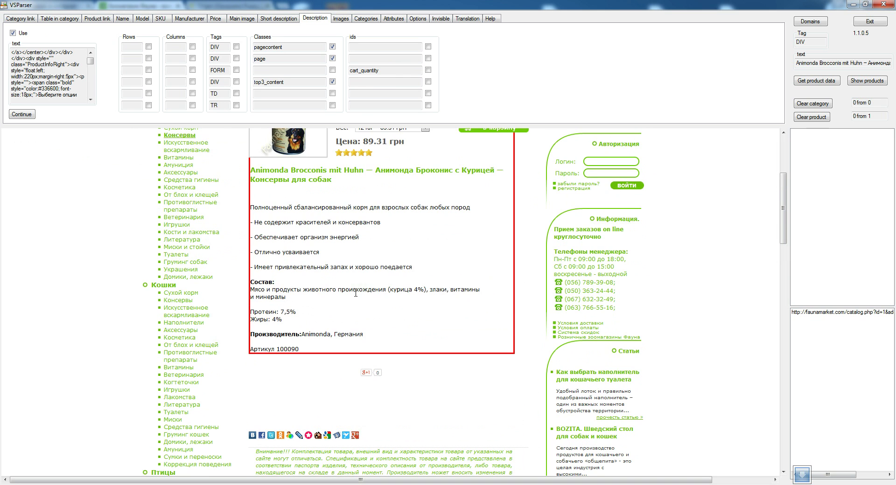
scroll(367, 250, up, 3)
scroll(332, 273, down, 3)
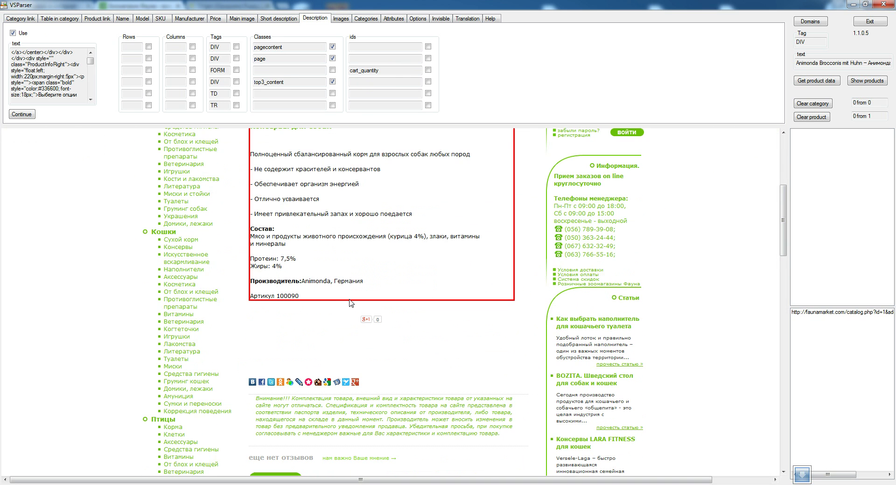
scroll(340, 236, up, 1)
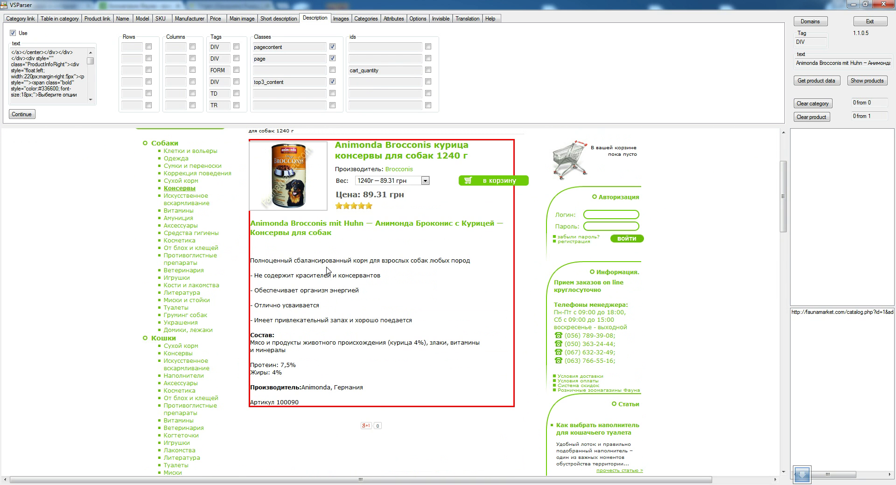
click(23, 116)
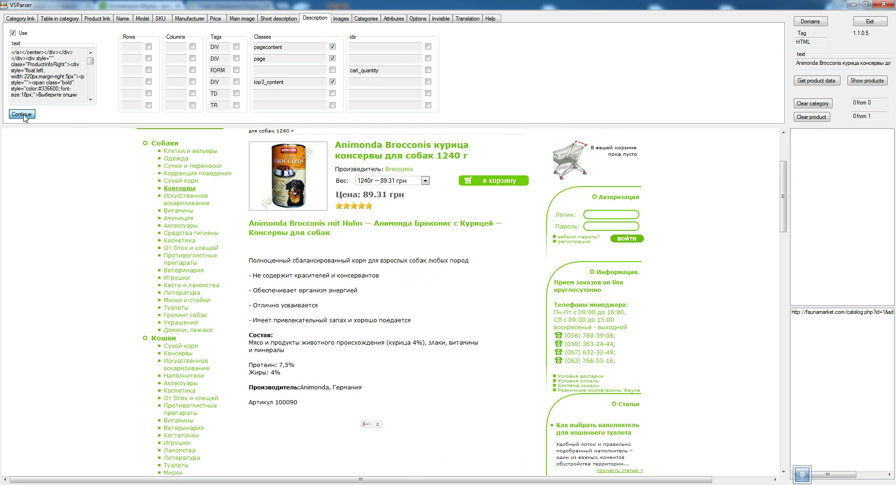
right_click(325, 284)
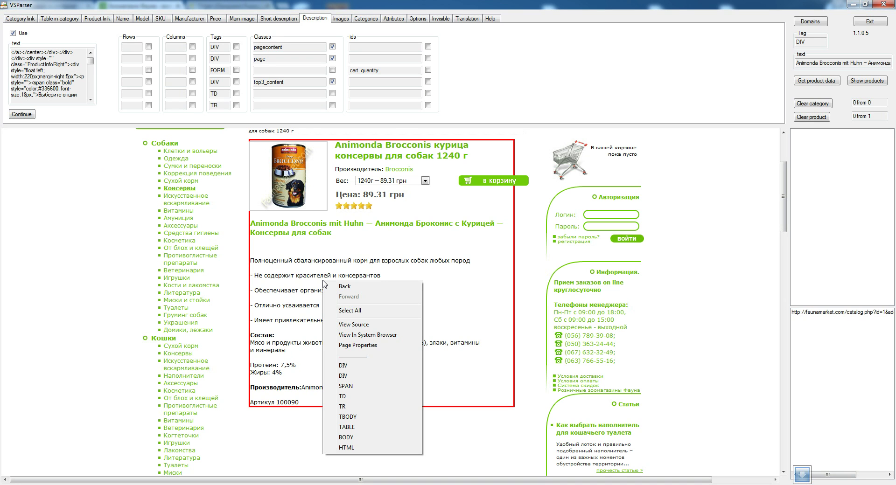
click(390, 269)
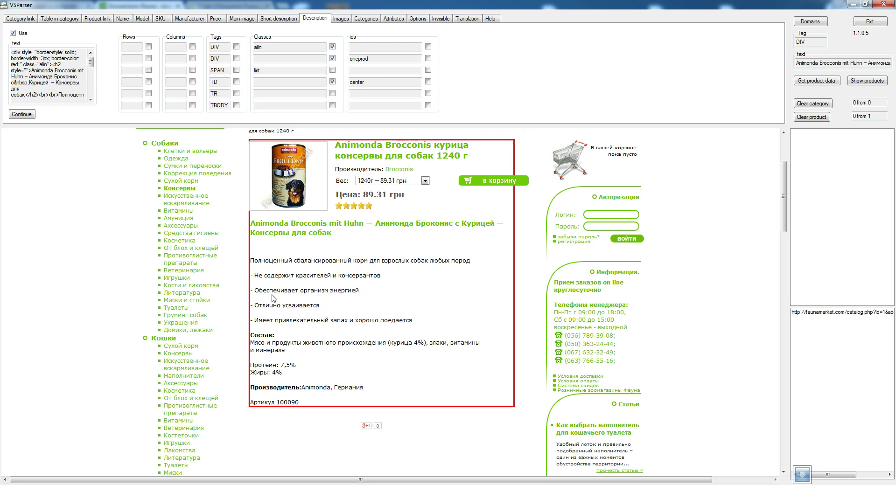
Step: Reselect the description's DIV and match it by class alin, parent tags DIV and SPAN, class list and id oneprod
click(25, 116)
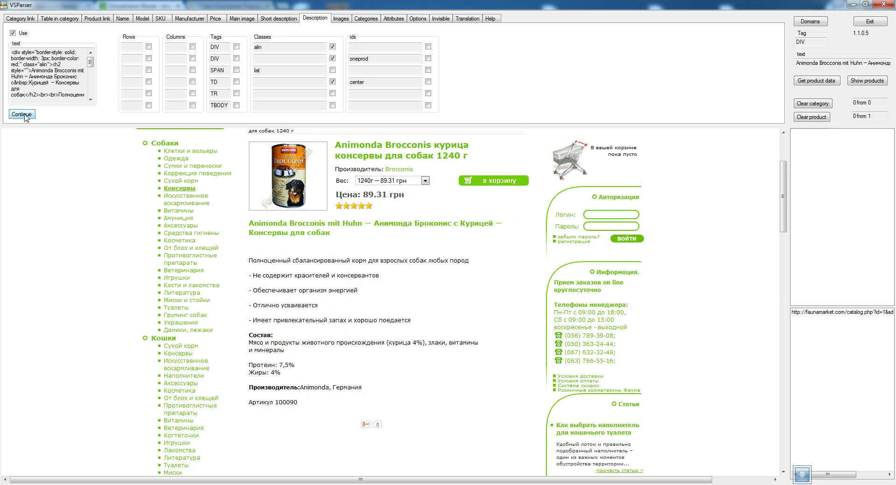
right_click(341, 270)
click(366, 356)
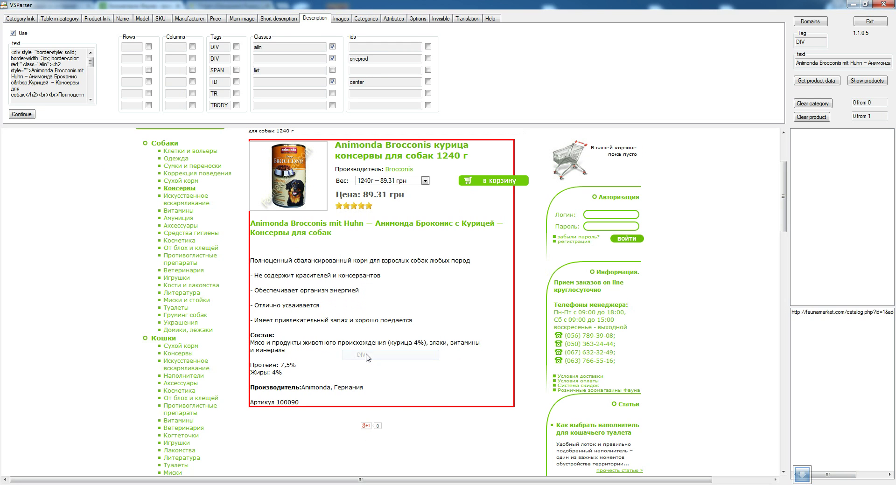
click(333, 82)
click(333, 58)
click(333, 70)
click(237, 59)
Step: Compare the Name and Description settings, get the data for the listed product, and show the product results
click(117, 21)
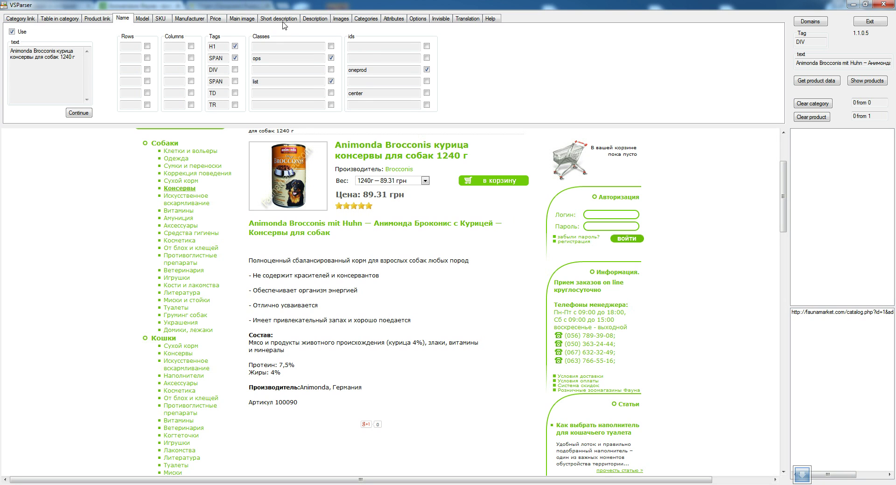
click(315, 19)
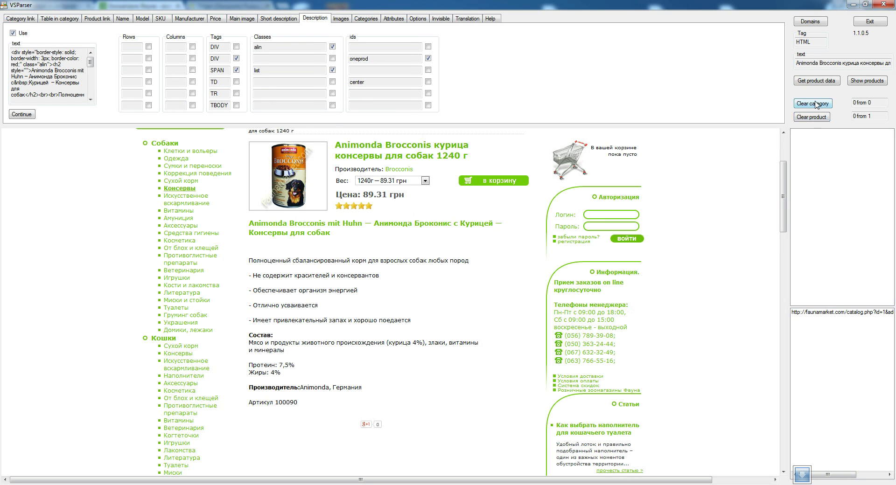
click(814, 81)
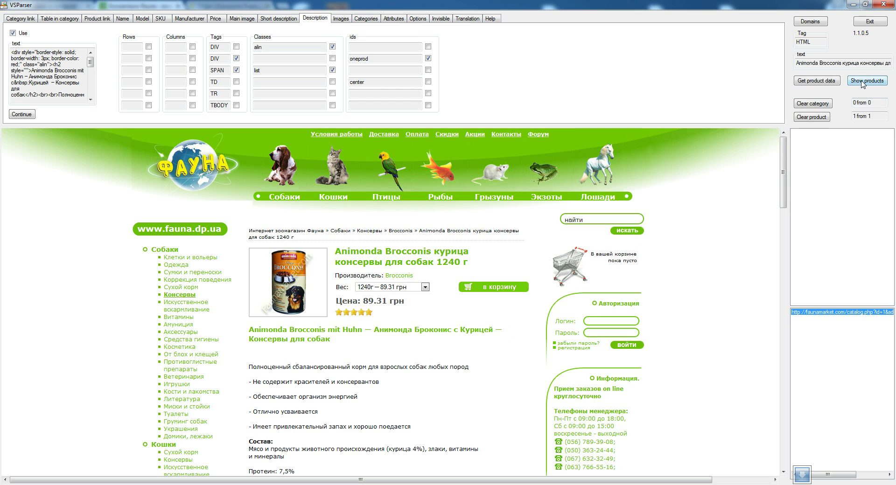
click(863, 82)
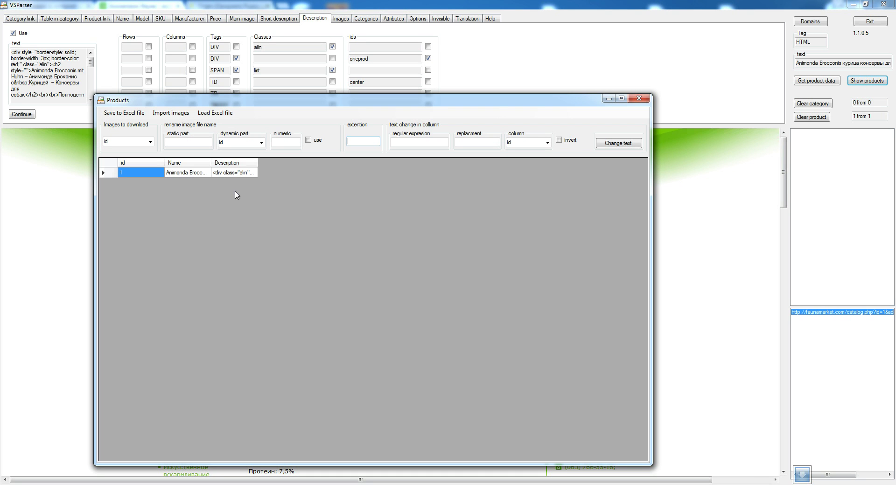
Step: Expand the Name and Description columns, check the extracted description through to its end, and close the product results
double_click(211, 162)
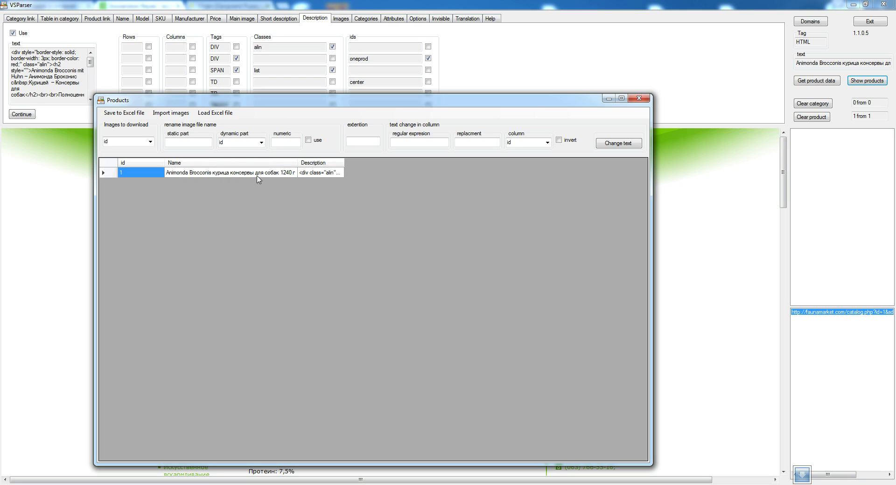
double_click(344, 163)
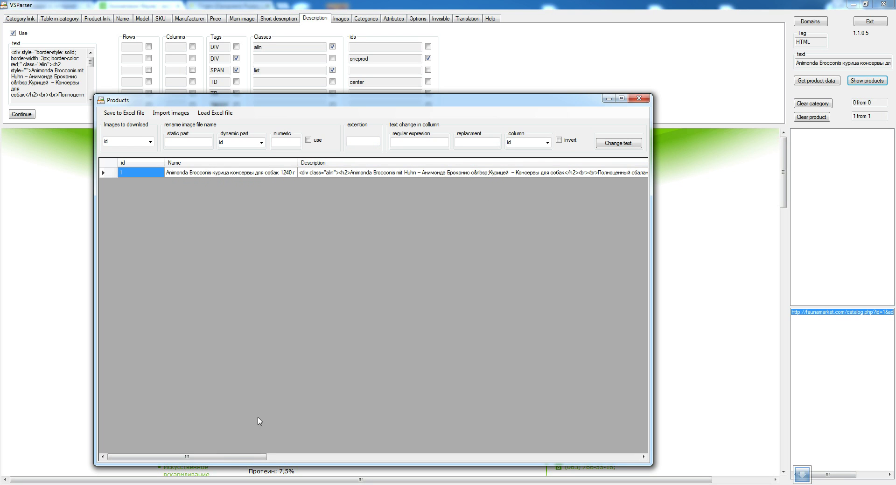
drag(237, 457, 617, 464)
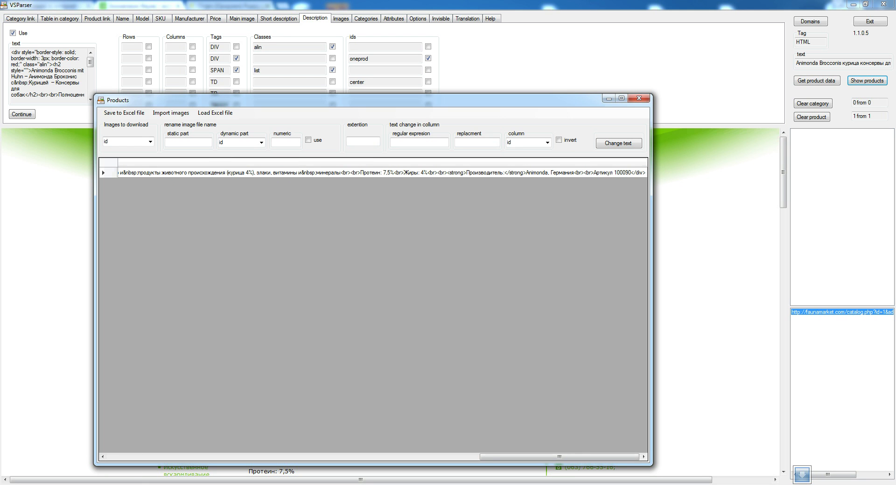
click(639, 99)
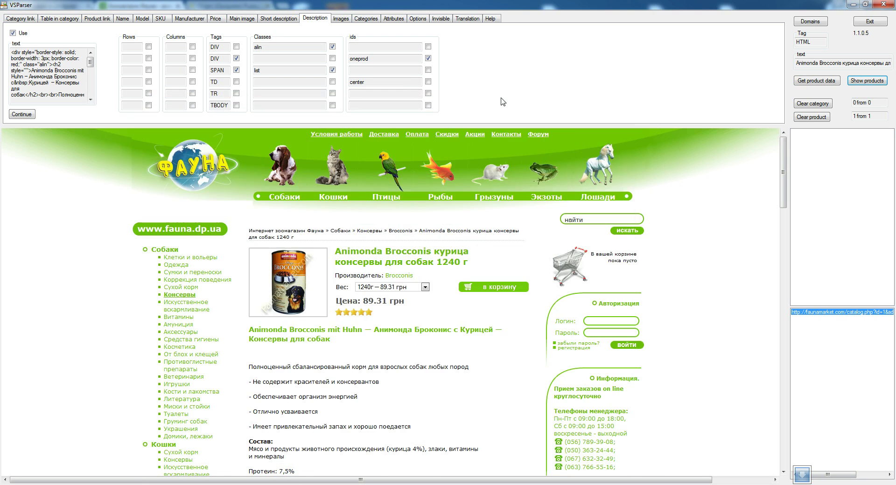
Step: Copy the listed product's full URL from the product link settings and switch to Chrome
click(95, 18)
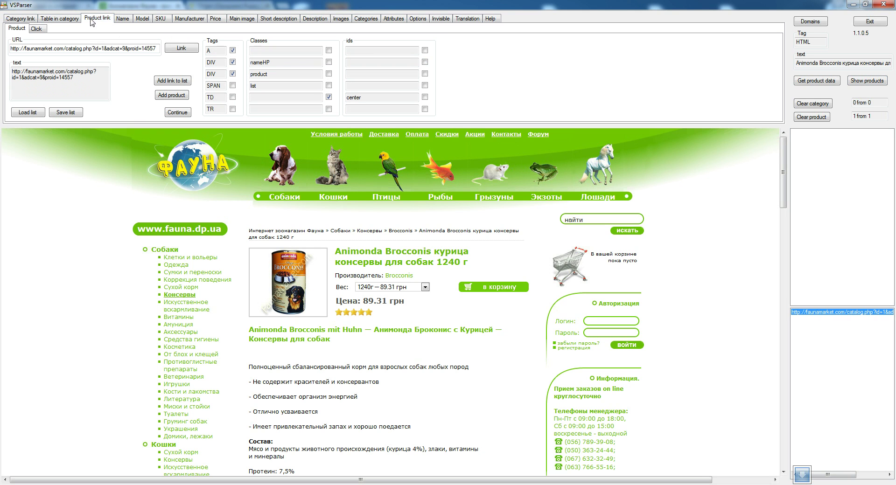
drag(158, 49, 1, 44)
key(ctrl+c)
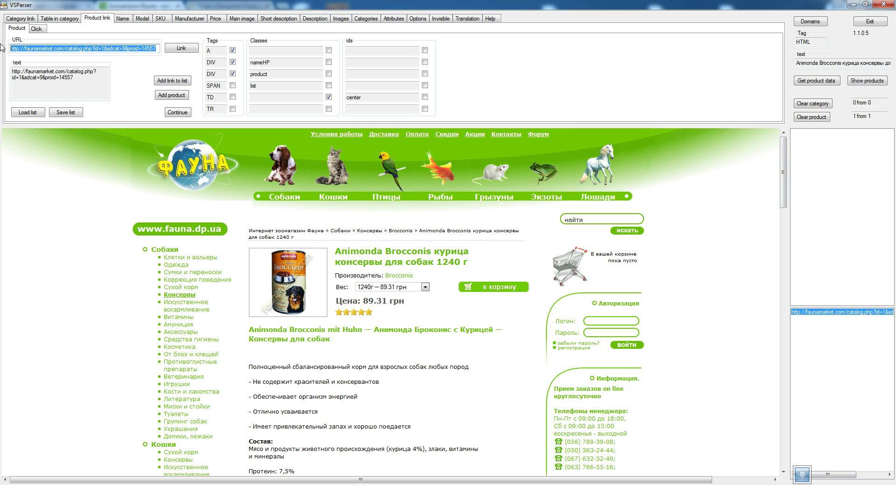
click(19, 435)
key(alt+Tab)
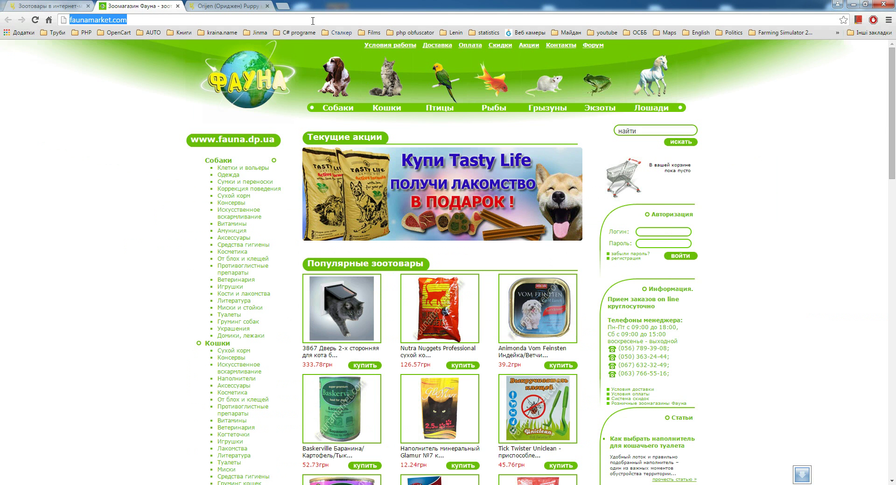
Step: Open the copied product URL in a new browser tab and highlight the article number line that ends the description
click(283, 7)
key(ctrl+v)
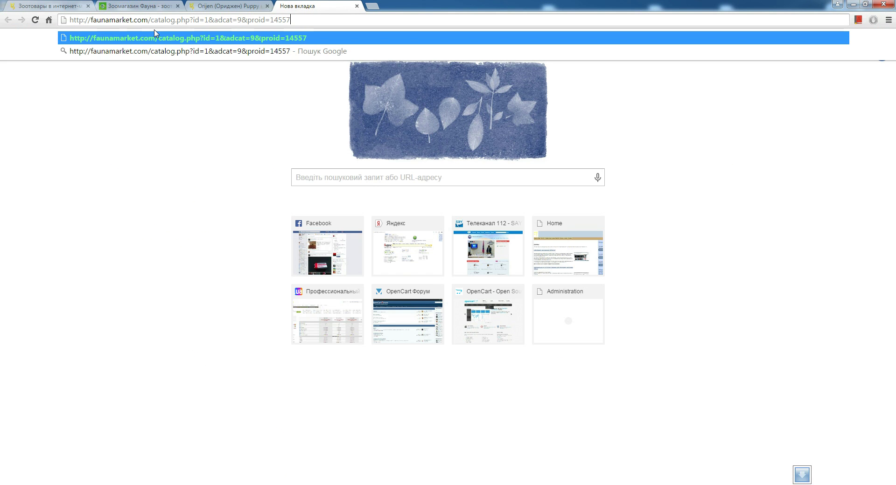
key(Return)
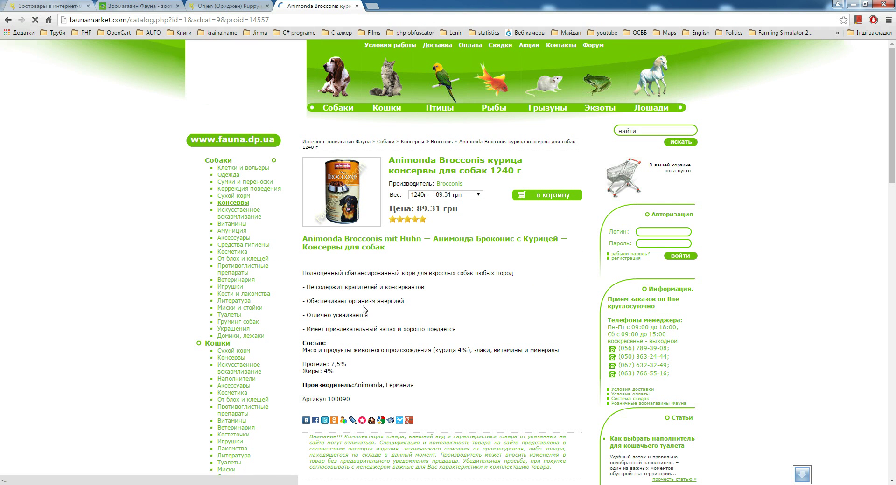
drag(303, 399, 351, 401)
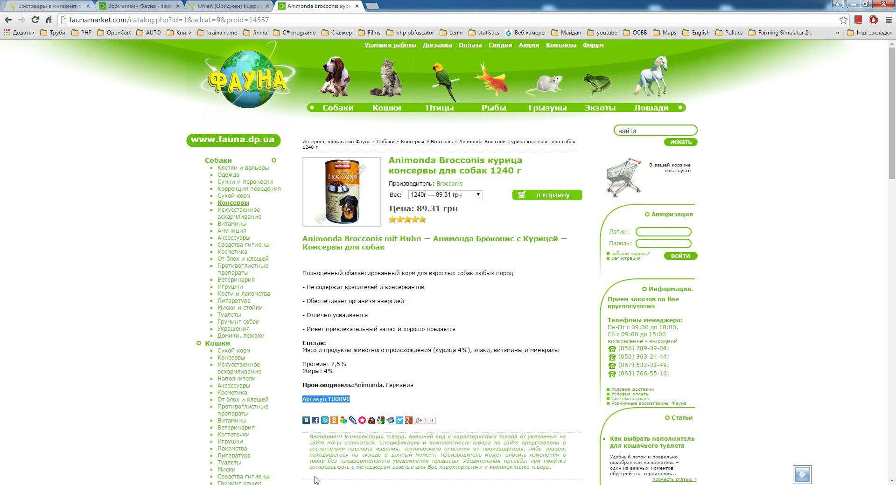
Step: Back in VSParser, show the products, compare the full Description and Name values with the site's product page, and close the results
key(alt+Tab)
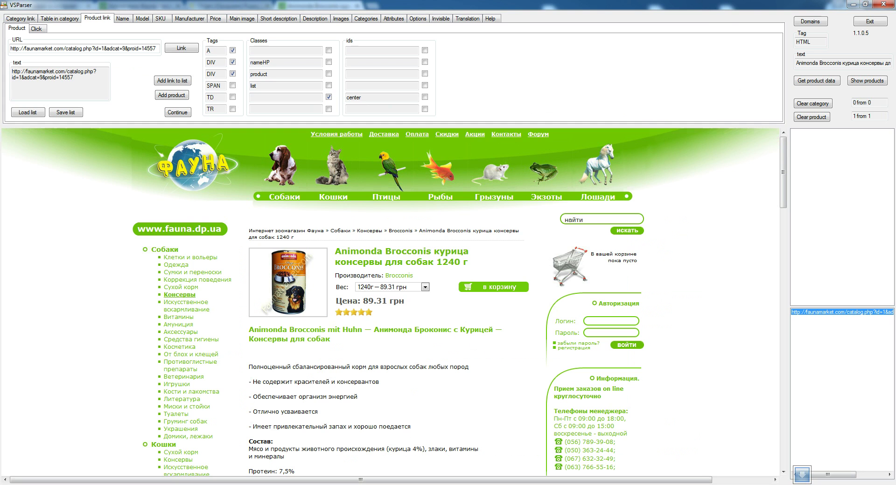
click(867, 81)
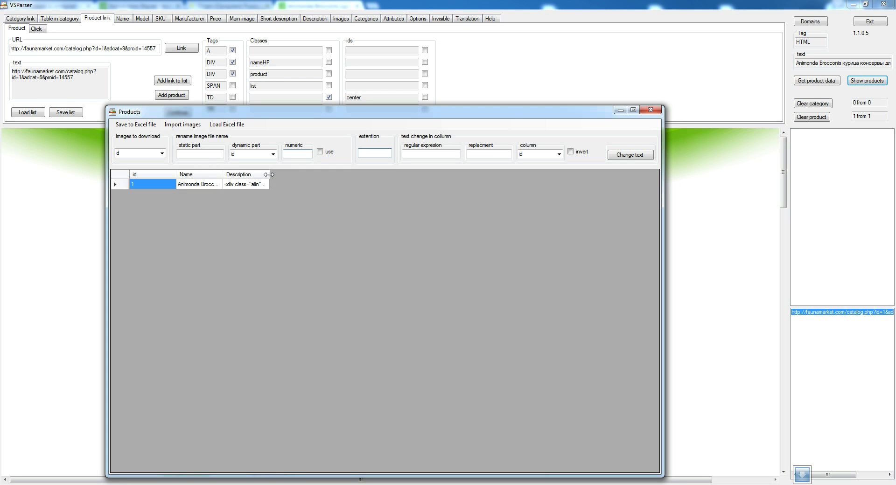
double_click(269, 175)
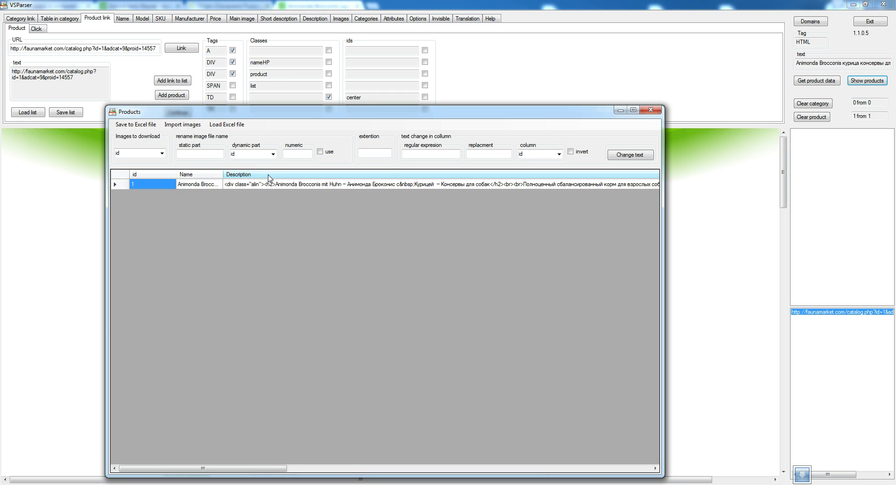
drag(271, 468, 640, 467)
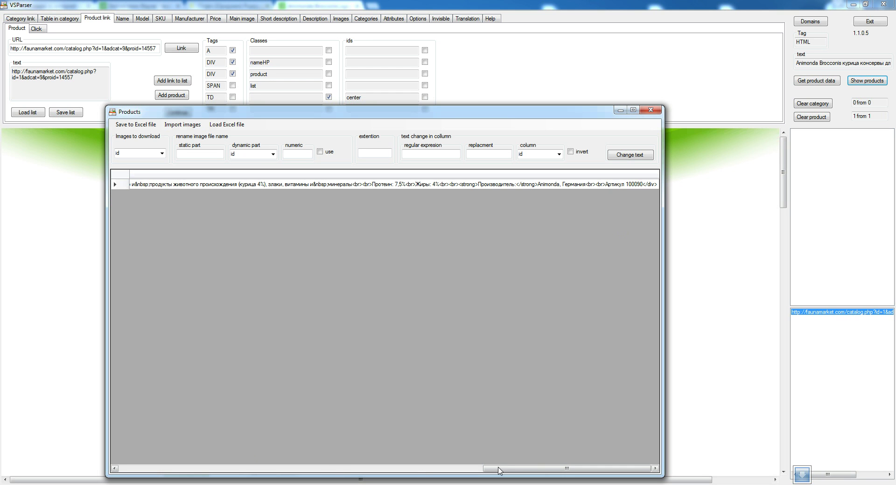
drag(520, 470, 145, 469)
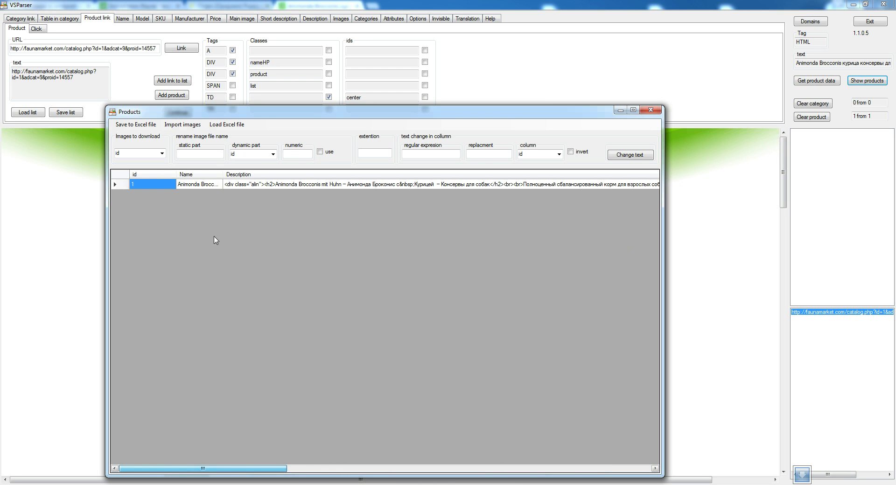
double_click(221, 178)
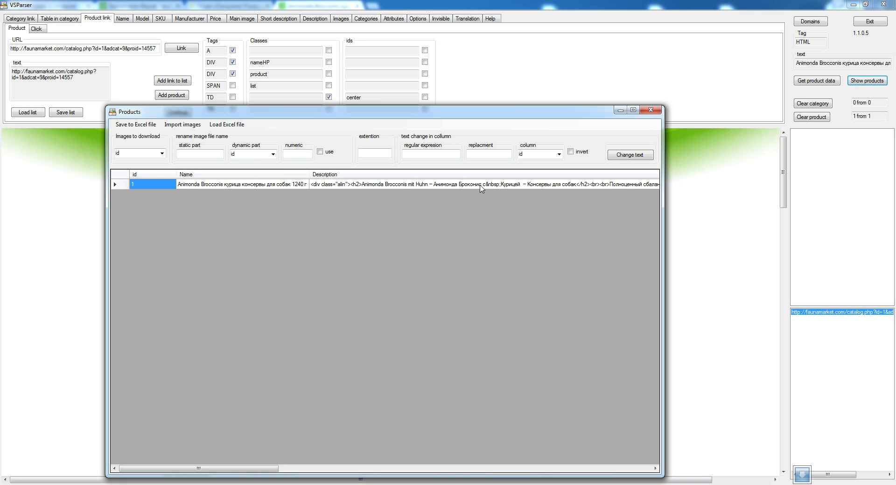
click(651, 110)
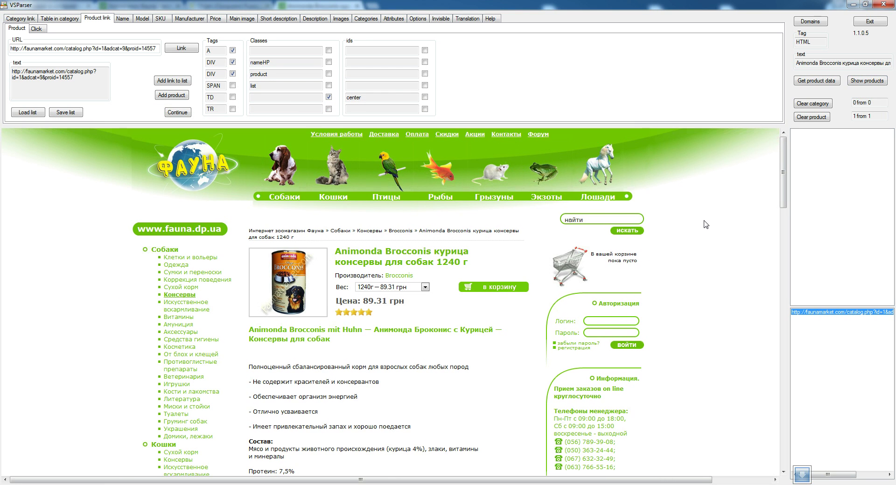
key(alt+Tab)
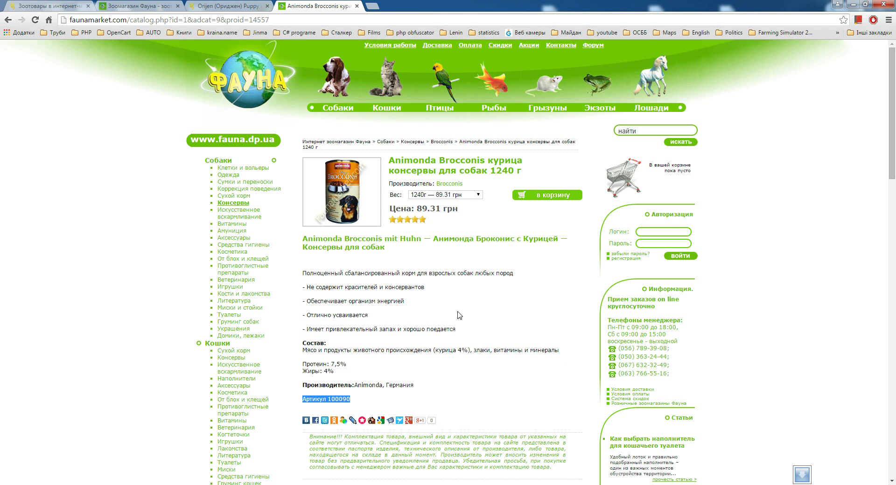
key(alt+Tab)
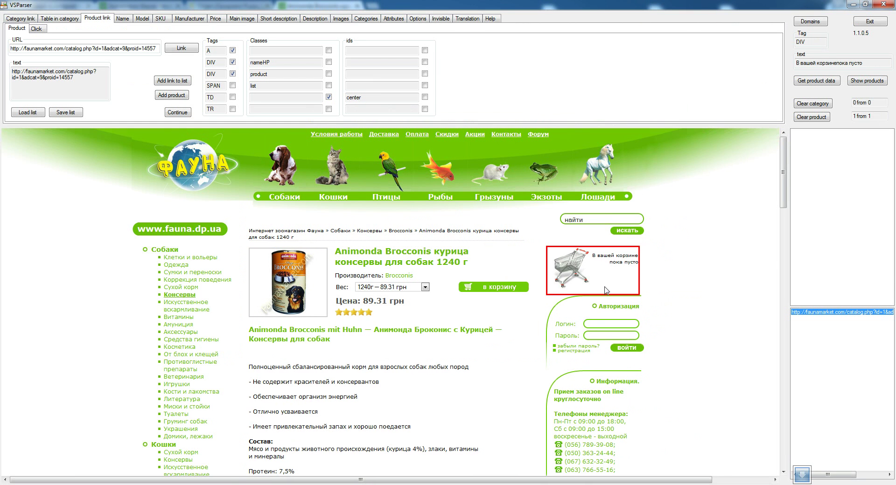